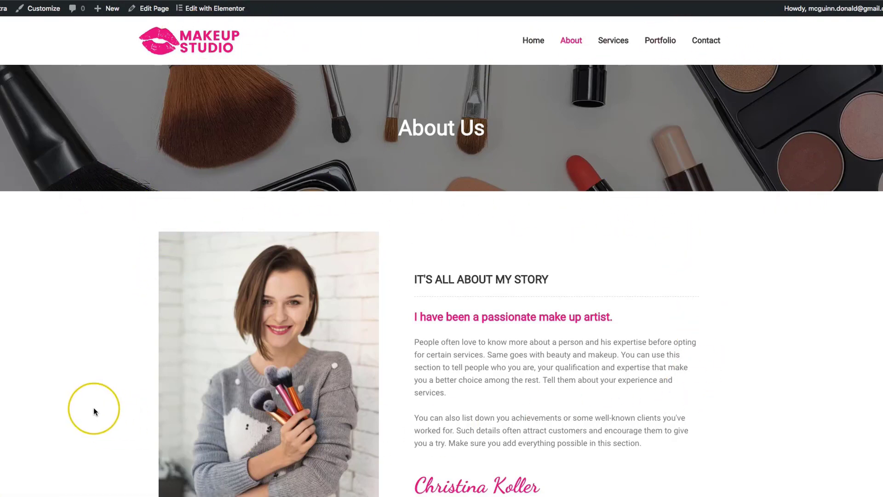
# Step: Review the About Us page banner and story text on the live Makeup Studio site
pyautogui.scroll(-3, 150, 22)
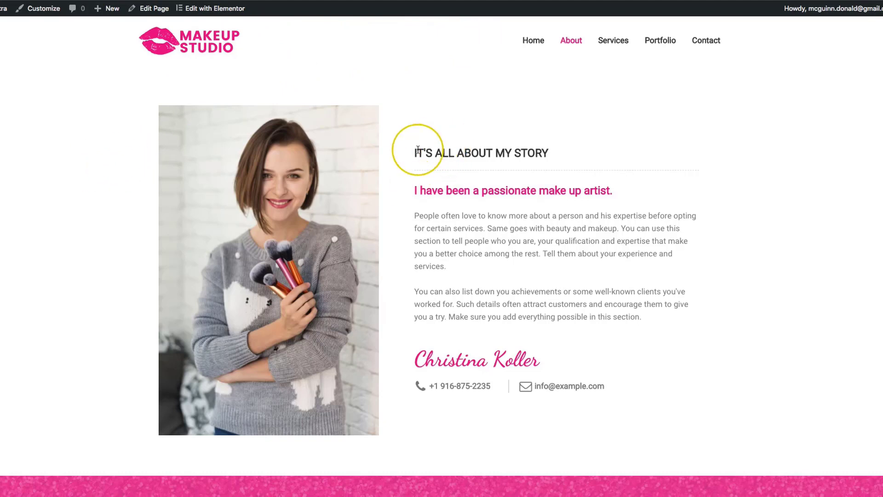
pyautogui.moveTo(416, 145); pyautogui.dragTo(489, 134)
pyautogui.click(487, 134)
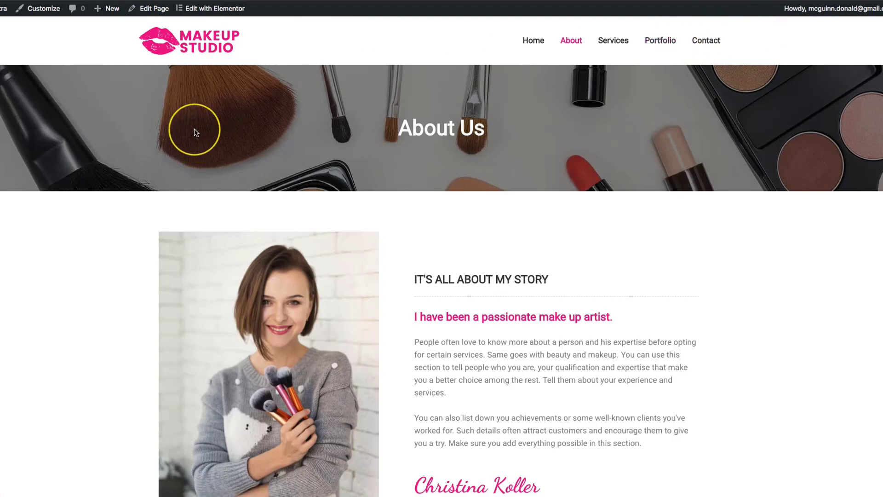
pyautogui.moveTo(398, 129); pyautogui.dragTo(485, 129)
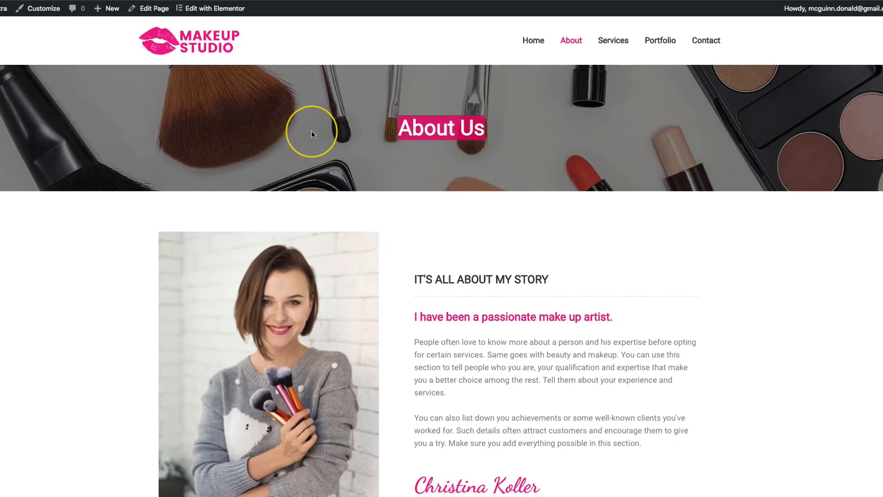
pyautogui.click(336, 134)
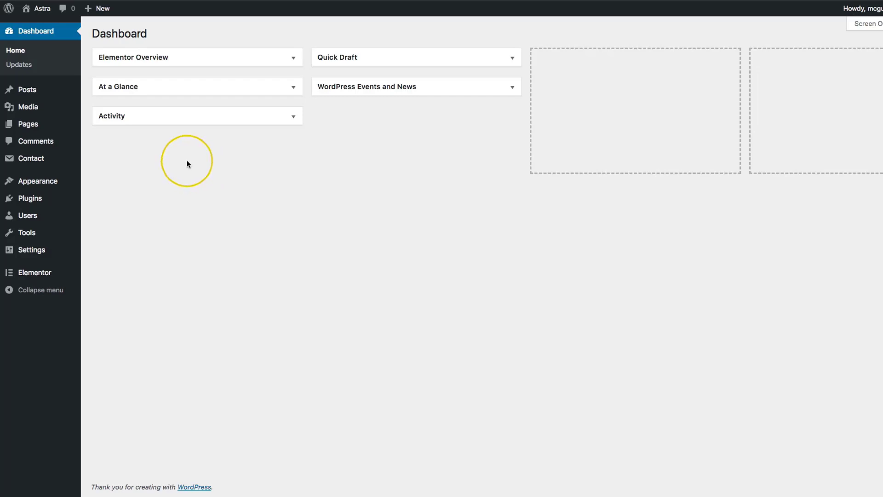
# Step: Activate the Page Headers module in Astra Options and open its settings list
pyautogui.moveTo(38, 181)
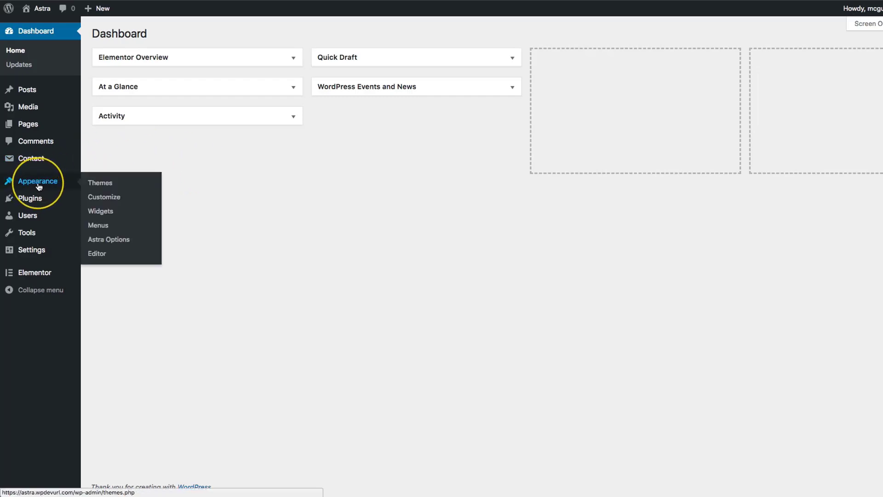
pyautogui.click(115, 238)
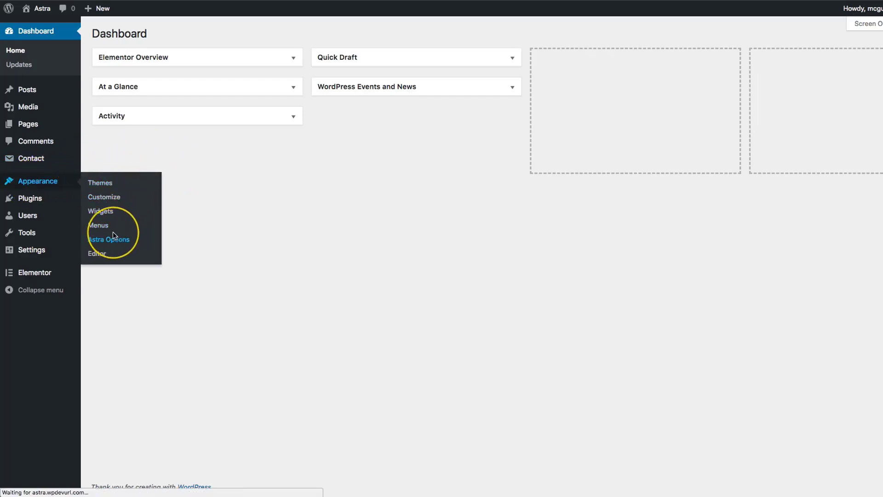
pyautogui.scroll(-5, 155, 243)
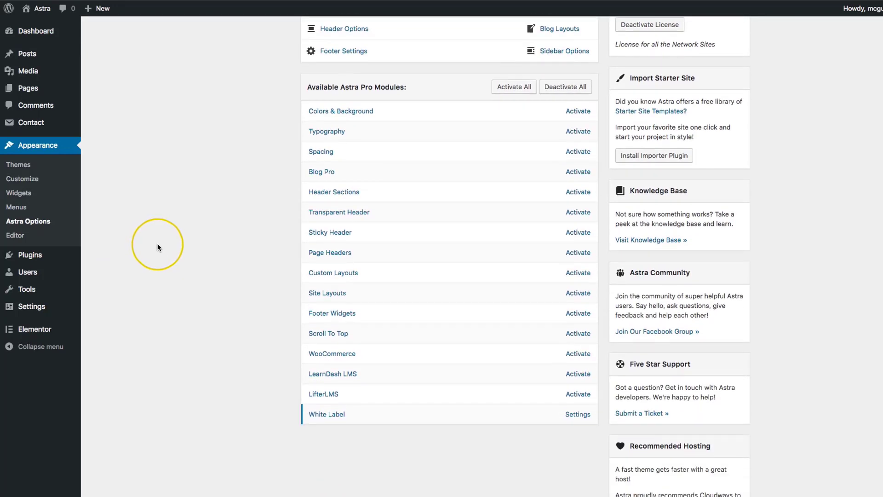
pyautogui.click(577, 253)
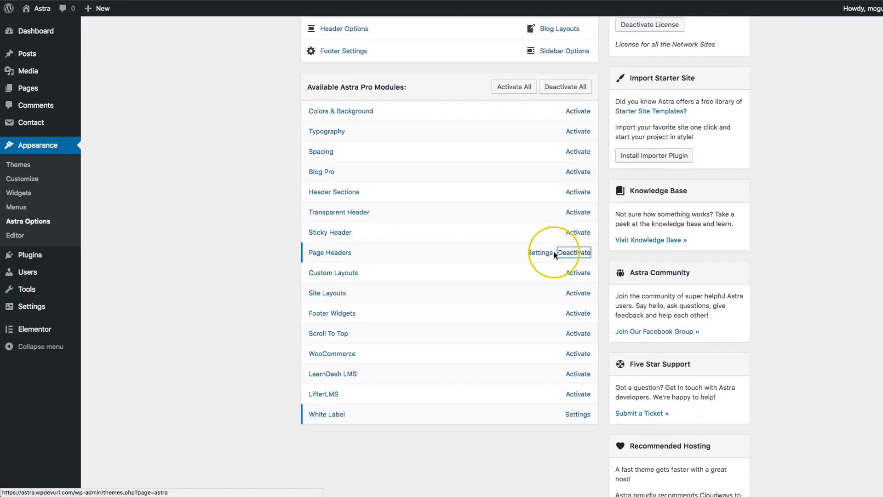
pyautogui.click(542, 253)
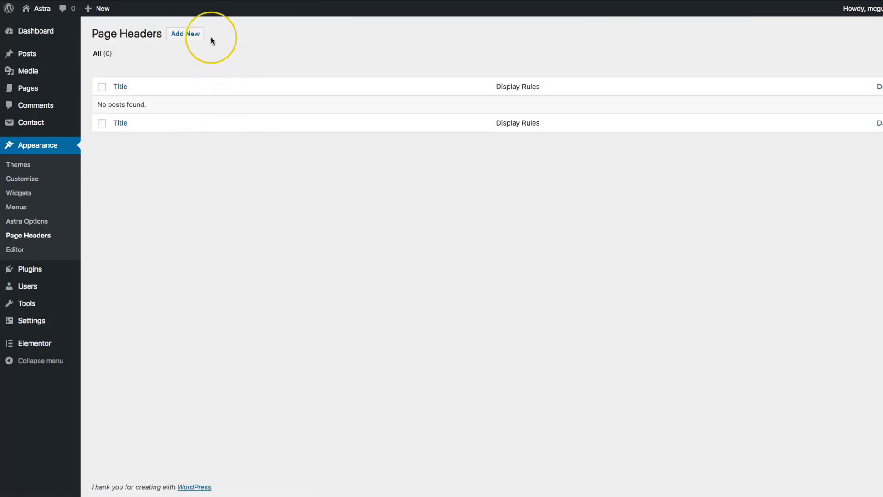
# Step: Add a new page header titled 'Page Title'
pyautogui.click(184, 35)
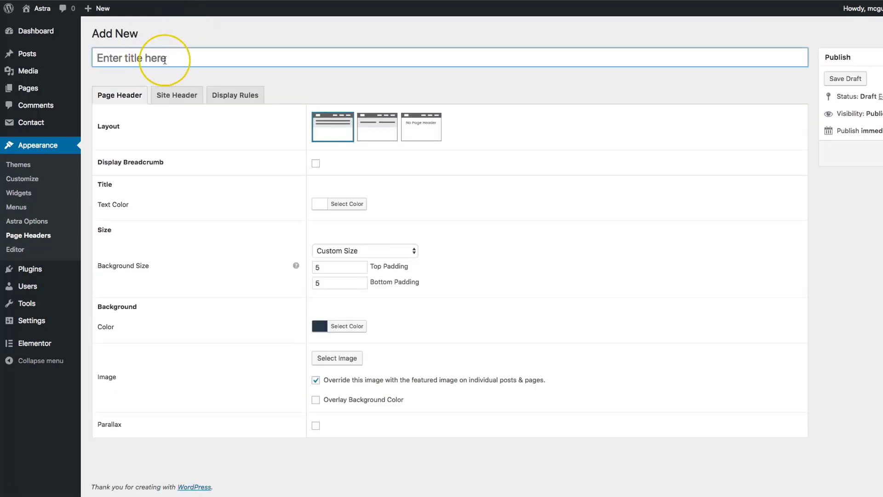
pyautogui.click(170, 56)
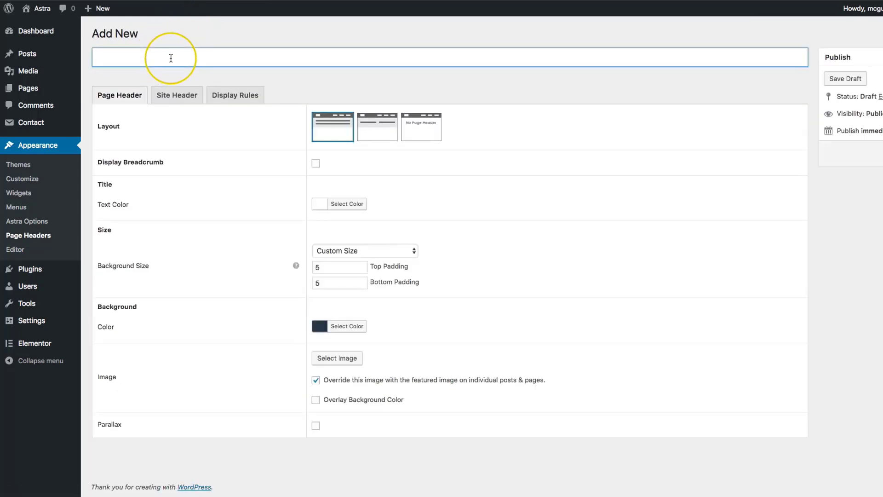
pyautogui.write('Page title')
pyautogui.press('BackSpace')
pyautogui.press('BackSpace')
pyautogui.press('BackSpace')
pyautogui.press('BackSpace')
pyautogui.press('BackSpace')
pyautogui.write('Title')
pyautogui.press('BackSpace')
pyautogui.press('BackSpace')
pyautogui.press('BackSpace')
pyautogui.press('BackSpace')
pyautogui.write('itle')
pyautogui.click(193, 39)
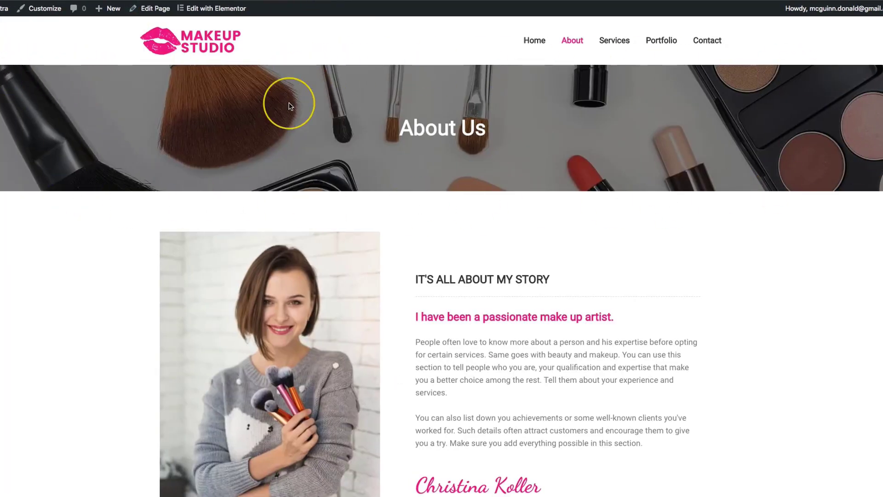
pyautogui.moveTo(401, 128); pyautogui.dragTo(487, 131)
pyautogui.click(173, 91)
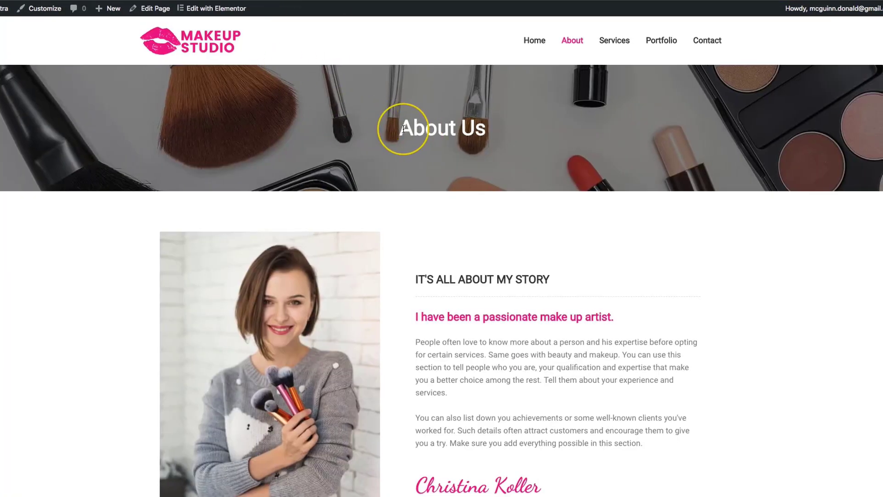
pyautogui.moveTo(403, 129); pyautogui.dragTo(486, 130)
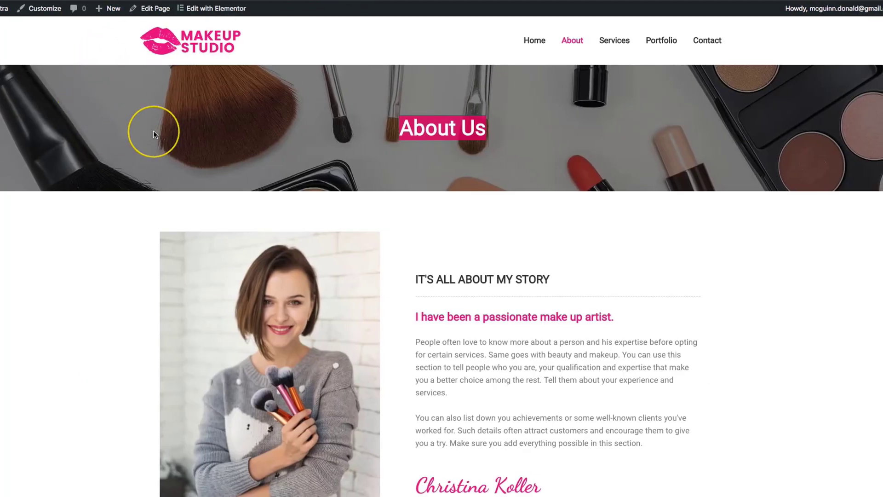
pyautogui.click(153, 133)
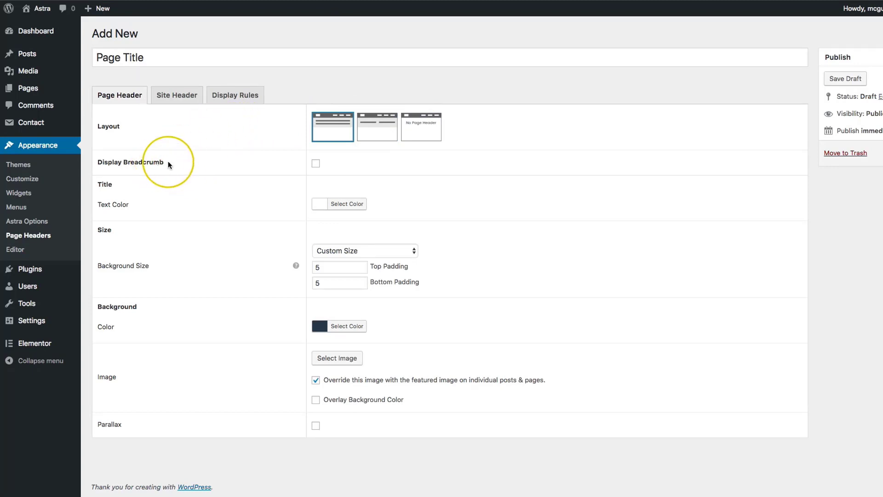
pyautogui.moveTo(167, 162); pyautogui.dragTo(100, 166)
pyautogui.click(325, 118)
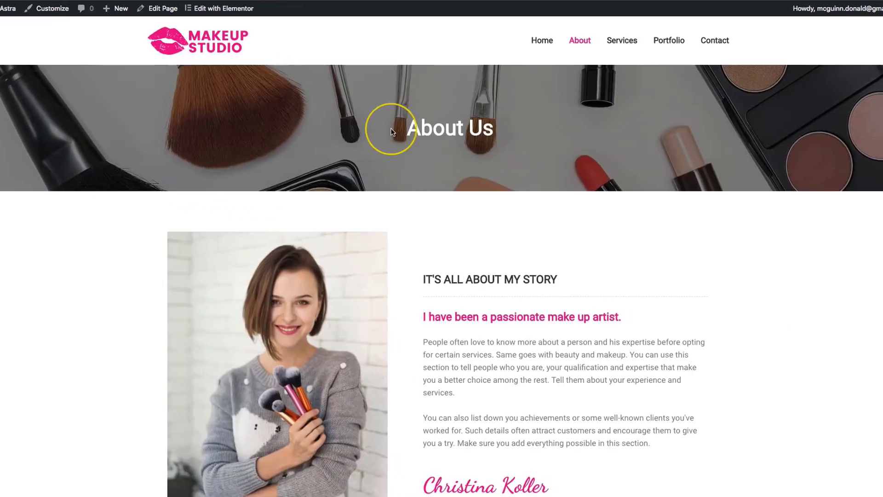
pyautogui.moveTo(398, 129); pyautogui.dragTo(493, 131)
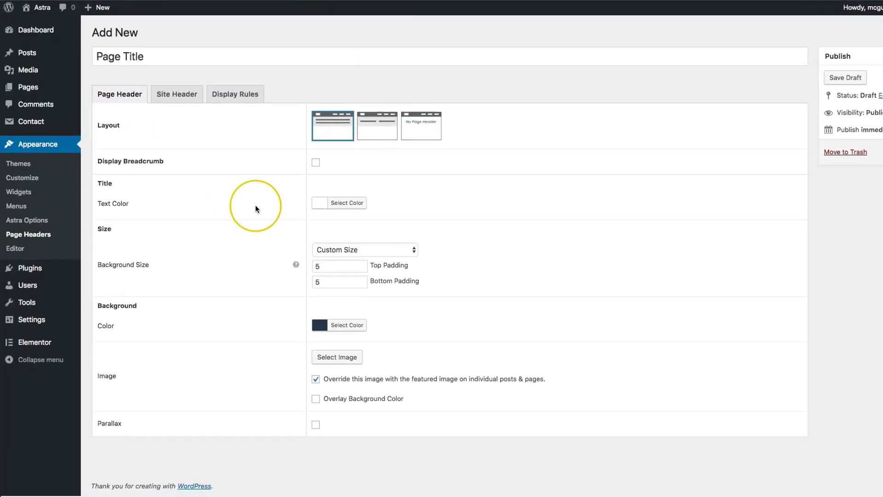
# Step: Keep Background Size on Custom Size and check the top and bottom padding values
pyautogui.click(360, 250)
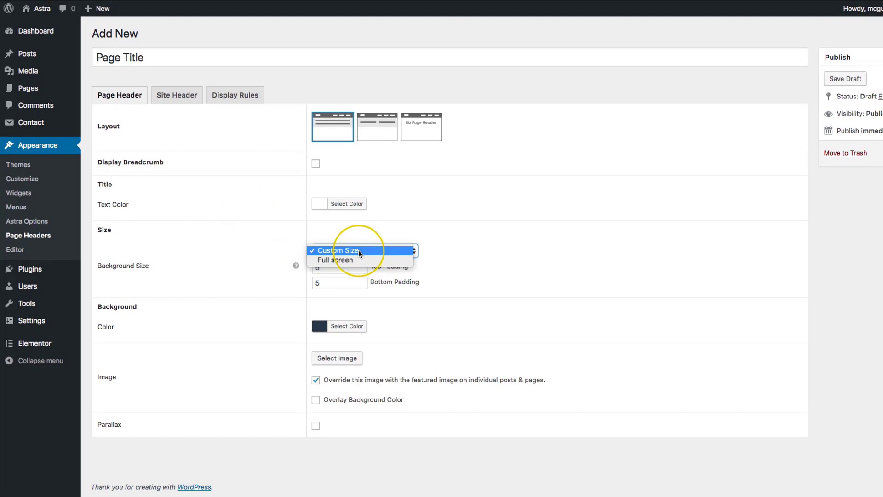
pyautogui.click(335, 248)
pyautogui.doubleClick(333, 268)
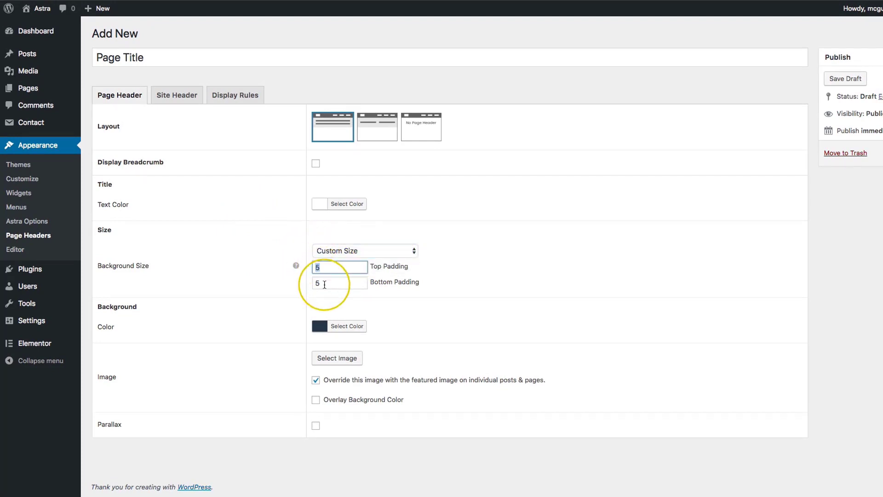
pyautogui.doubleClick(319, 283)
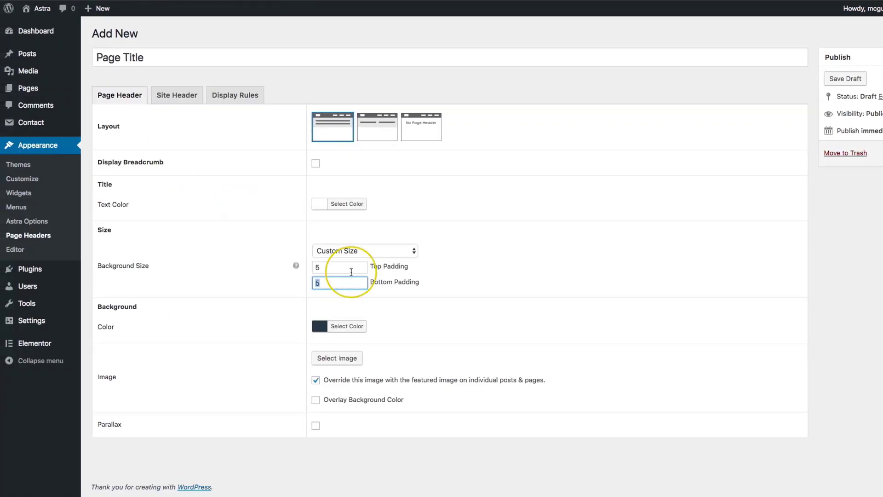
pyautogui.click(349, 250)
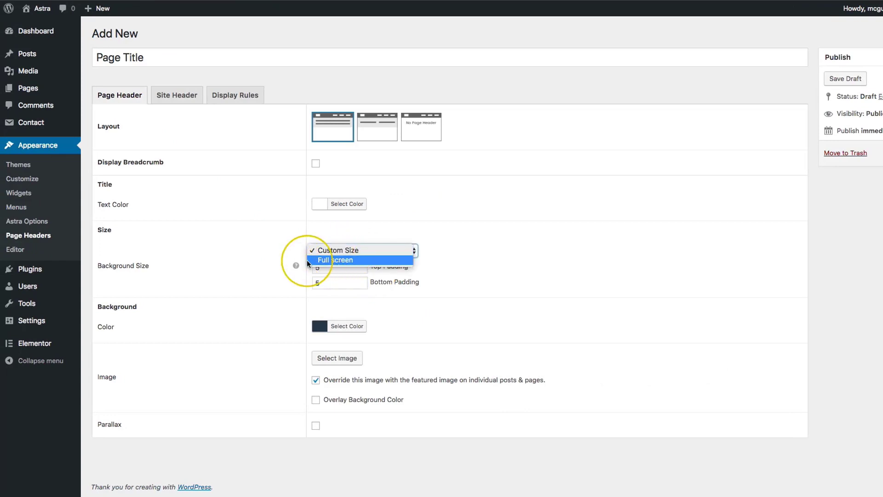
pyautogui.click(324, 260)
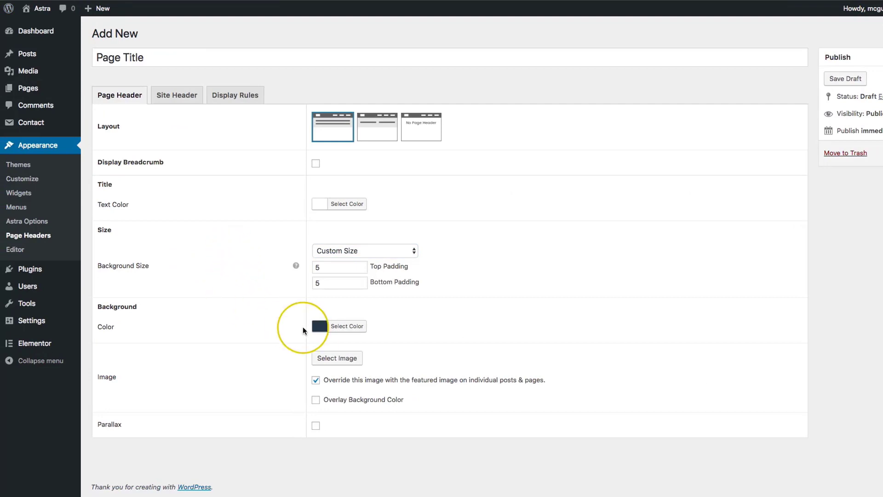
pyautogui.click(346, 326)
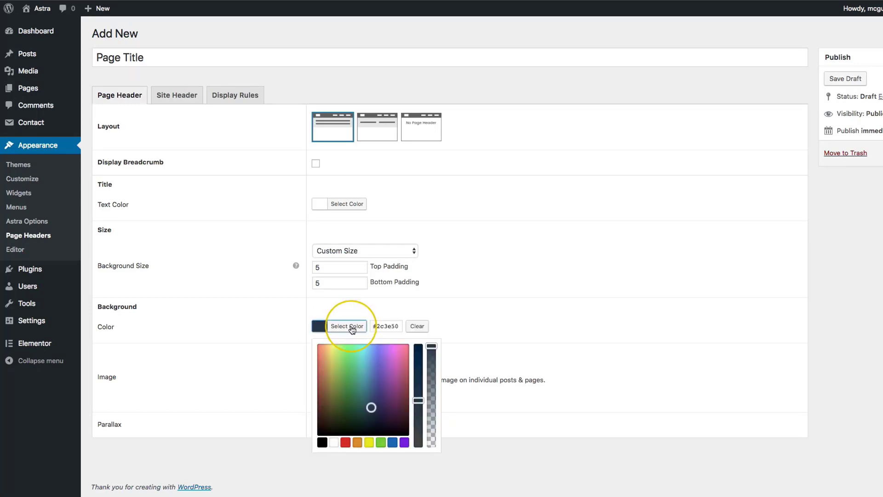
pyautogui.click(222, 324)
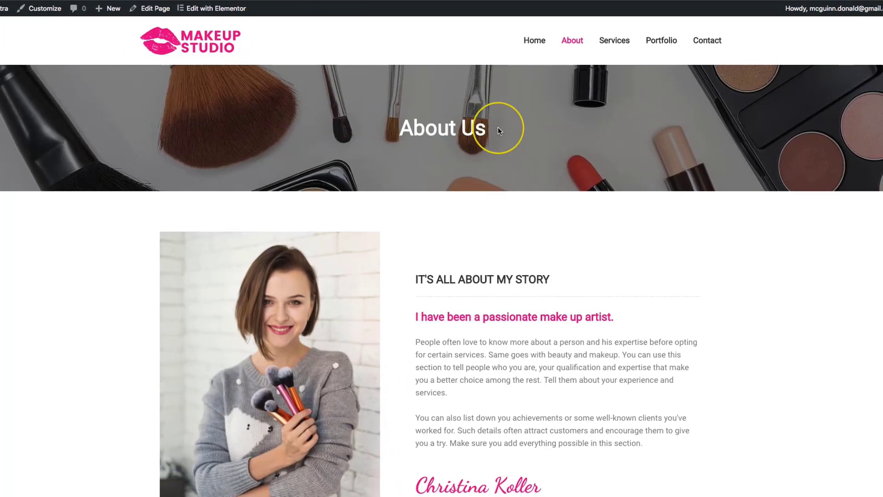
pyautogui.moveTo(497, 127); pyautogui.dragTo(403, 130)
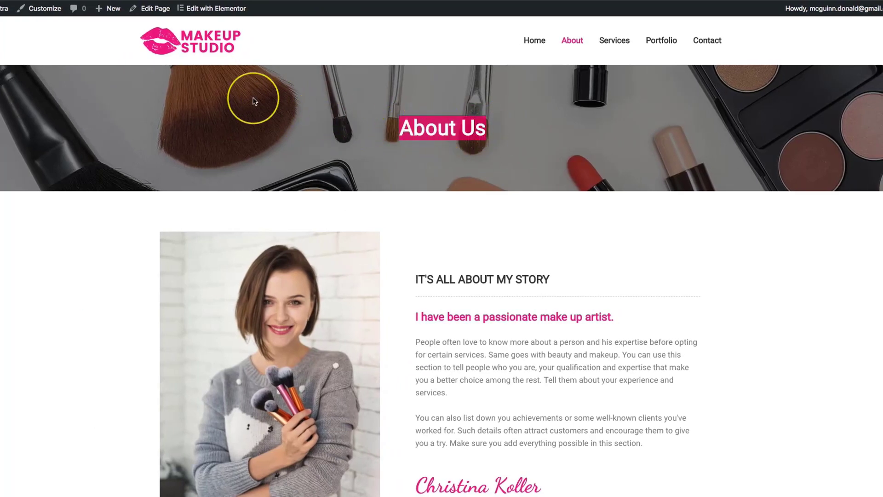
pyautogui.click(321, 158)
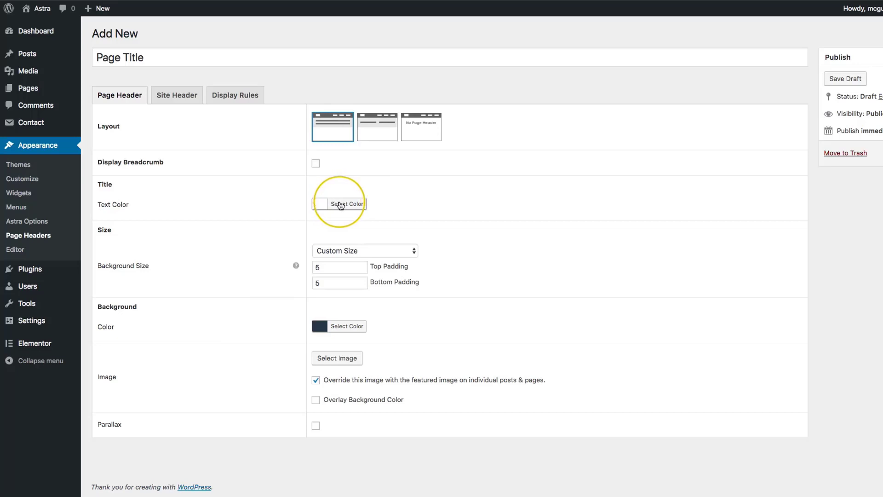
# Step: Set the background colour to black #000000 and turn off the featured-image override
pyautogui.click(334, 337)
pyautogui.click(322, 442)
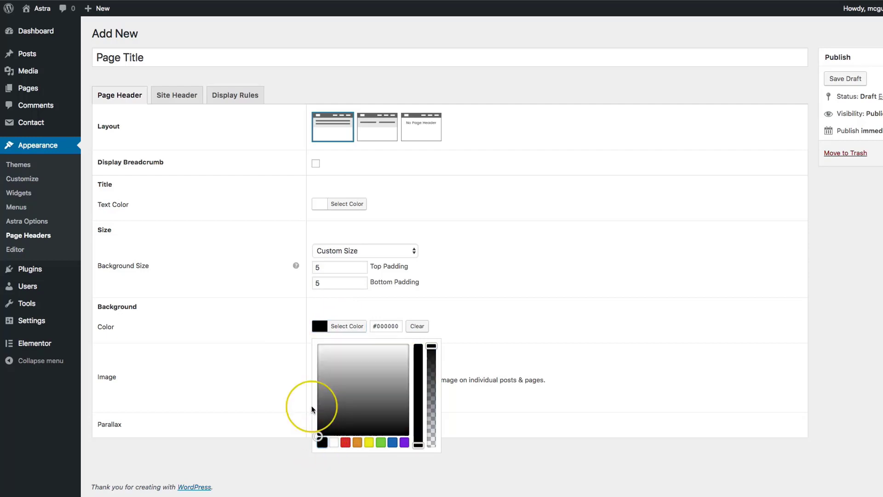
pyautogui.click(236, 312)
pyautogui.click(316, 381)
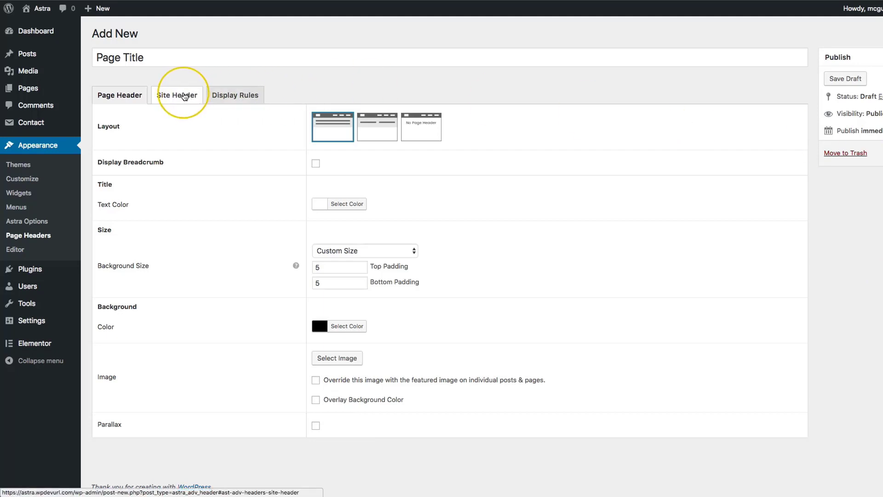
# Step: Set the display rules to show the header on the Entire Website
pyautogui.click(184, 96)
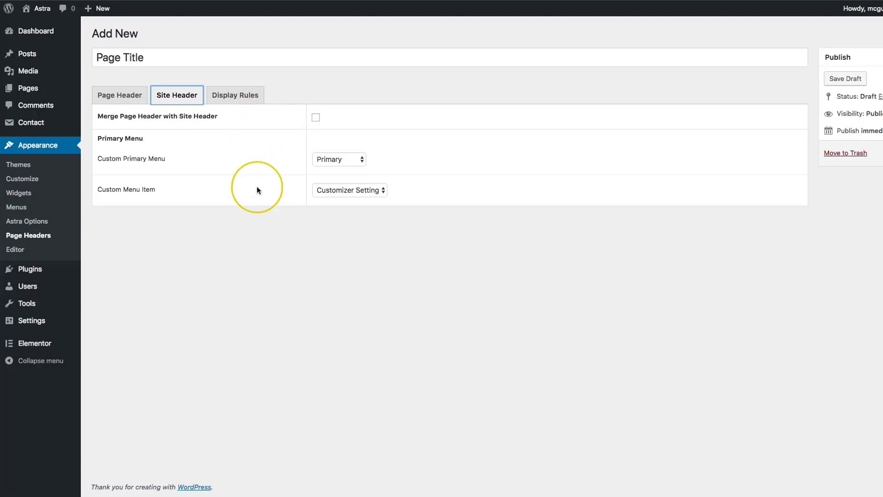
pyautogui.click(237, 96)
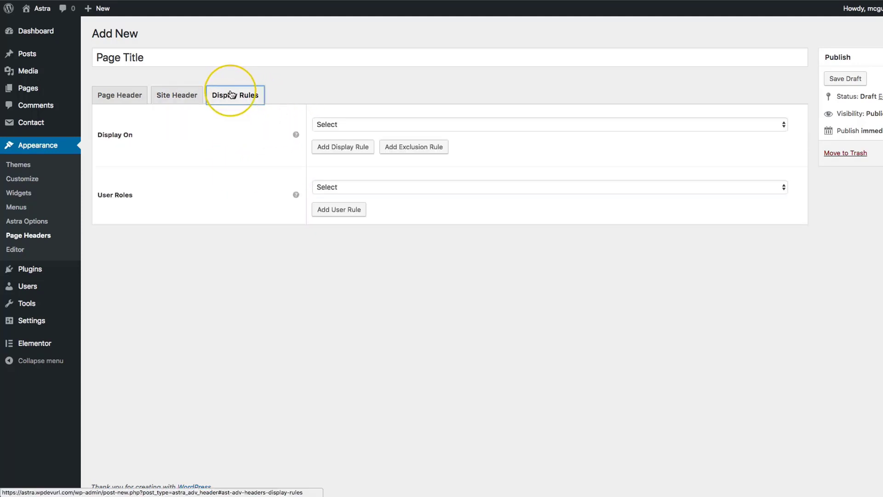
pyautogui.click(323, 124)
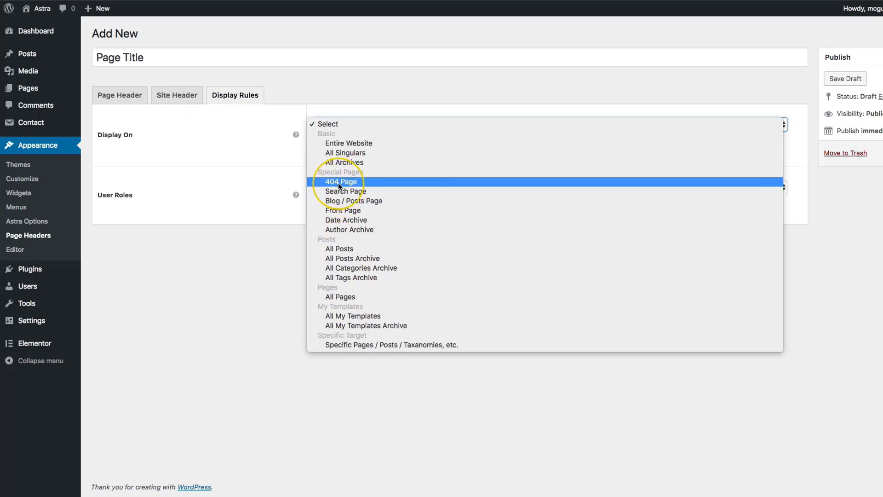
pyautogui.click(343, 143)
pyautogui.click(341, 241)
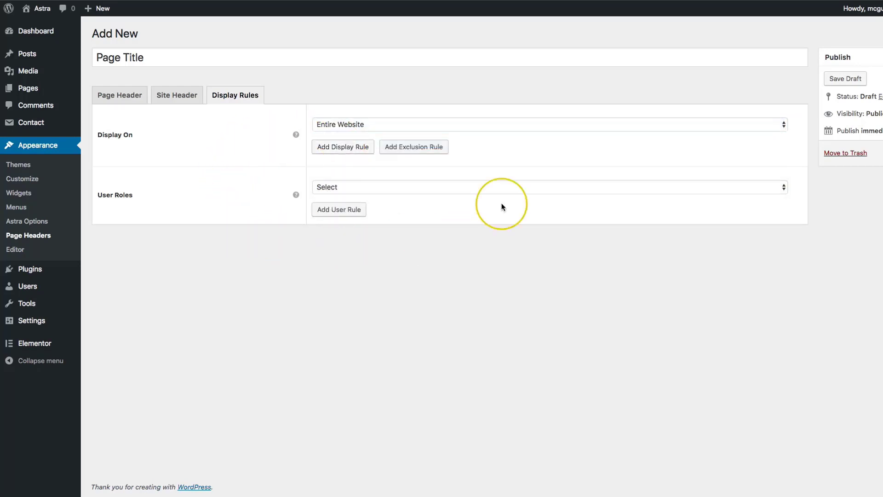
# Step: Apply the header to All user roles and save it as a draft
pyautogui.click(394, 186)
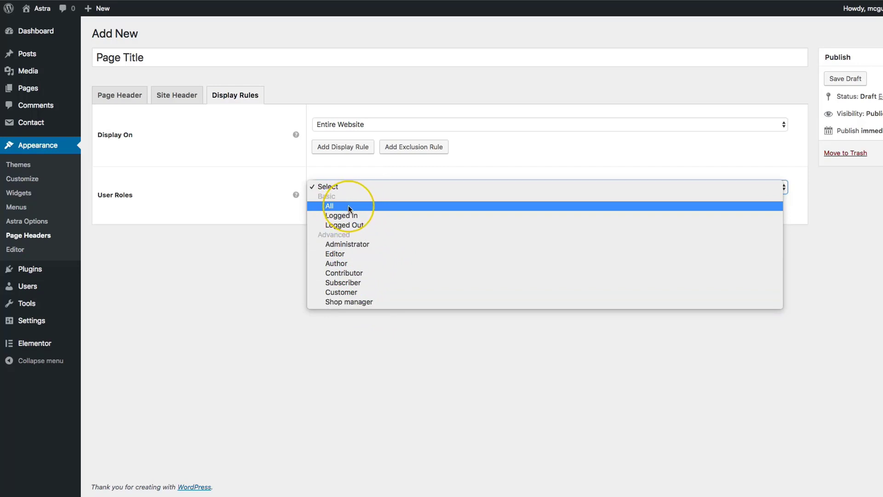
pyautogui.click(349, 208)
pyautogui.click(845, 79)
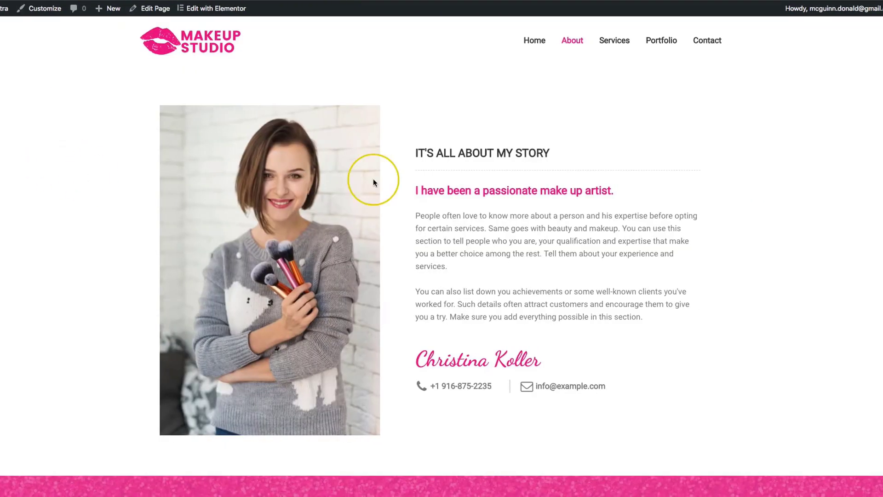
# Step: Preview the black Page Title banner on the About page, then return to the Page Header settings
pyautogui.hotkey('ctrl', 'r')
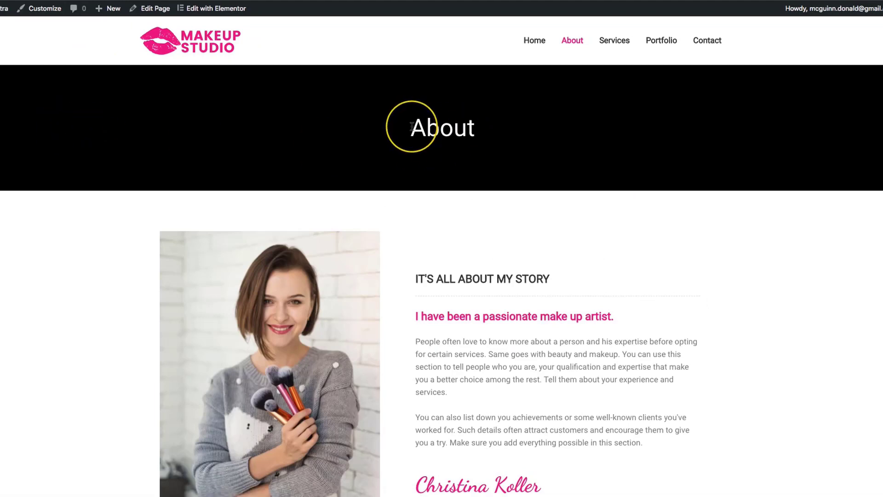
pyautogui.moveTo(409, 125); pyautogui.dragTo(475, 130)
pyautogui.click(367, 217)
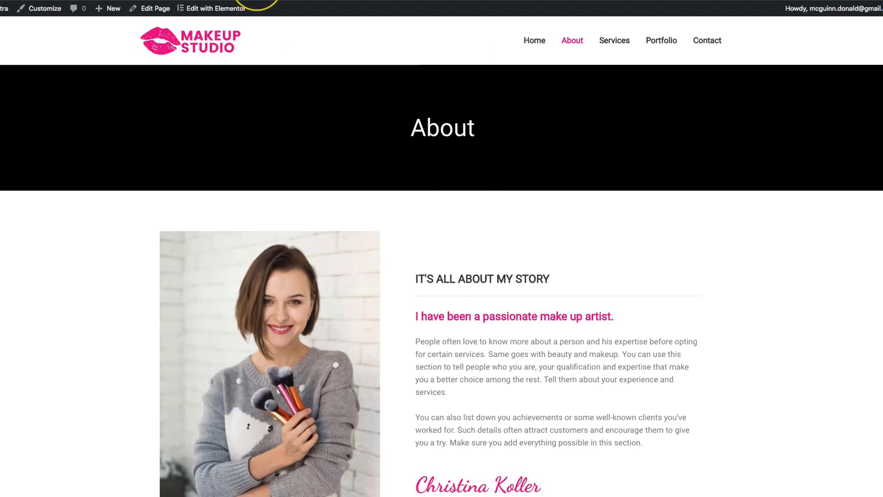
pyautogui.hotkey('ctrl', 'r')
pyautogui.doubleClick(469, 131)
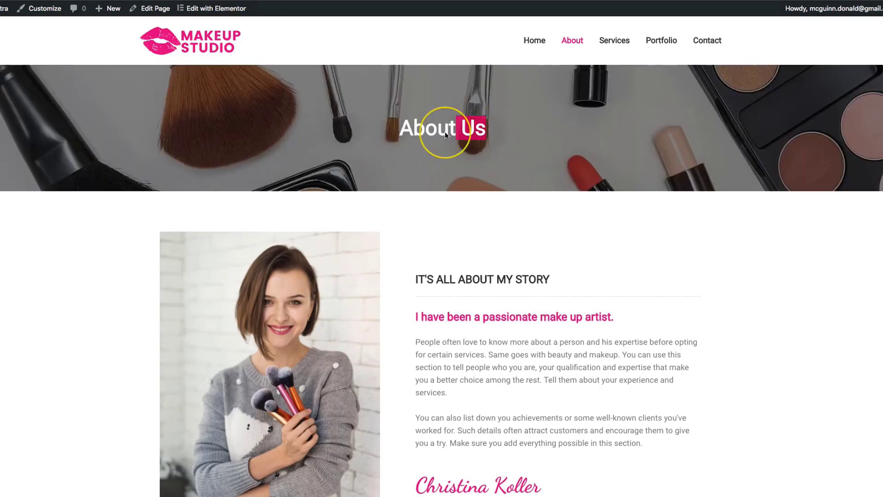
pyautogui.click(341, 129)
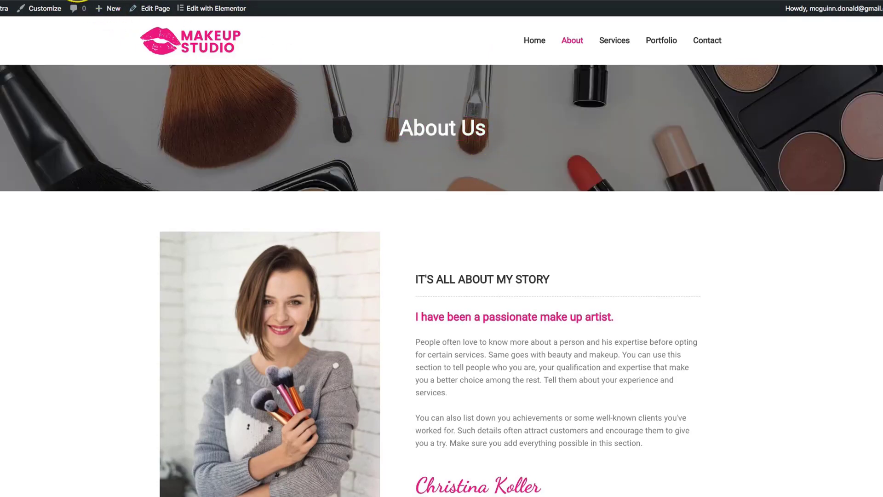
pyautogui.hotkey('alt', 'Left')
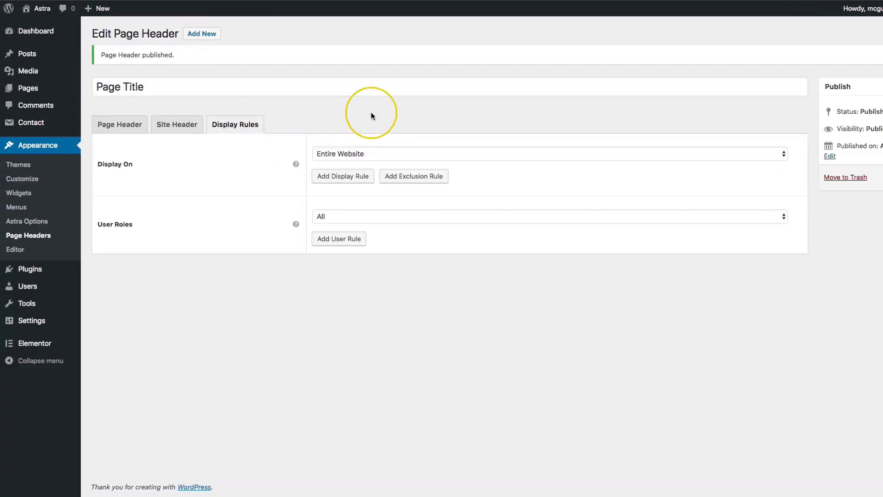
pyautogui.click(127, 125)
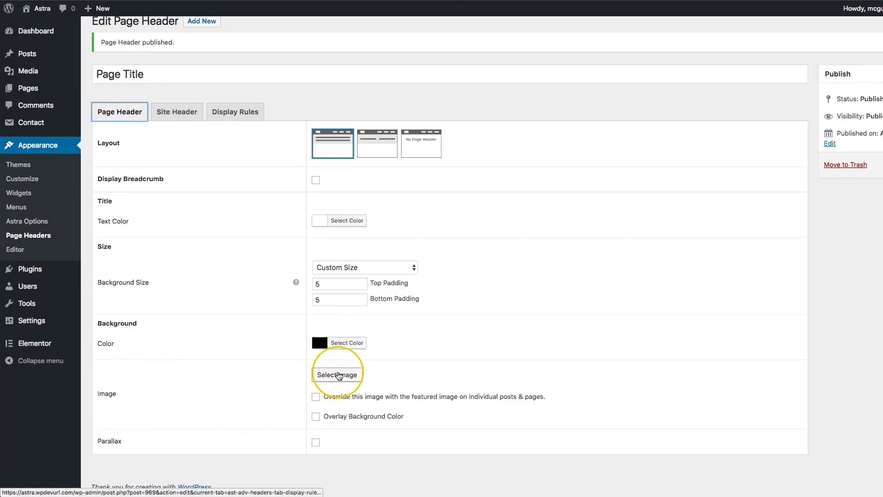
# Step: Set the makeup-brushes photo as the header background and reload the About page to check it
pyautogui.click(338, 375)
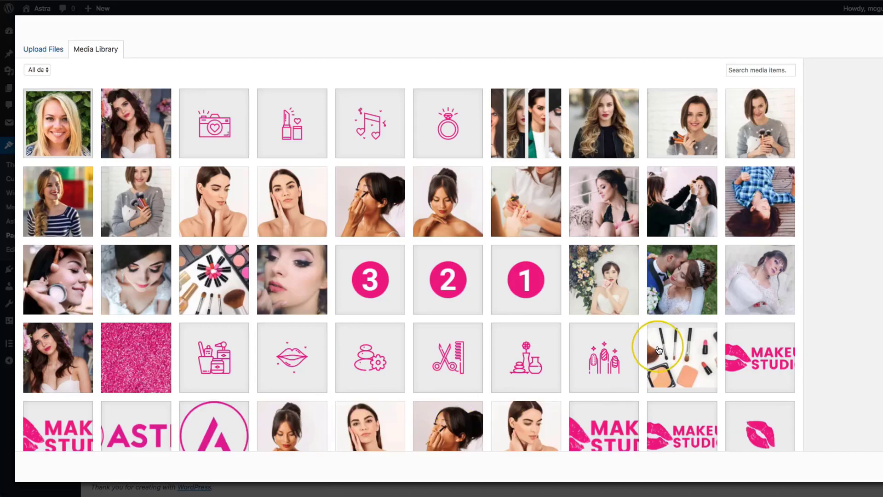
pyautogui.click(659, 350)
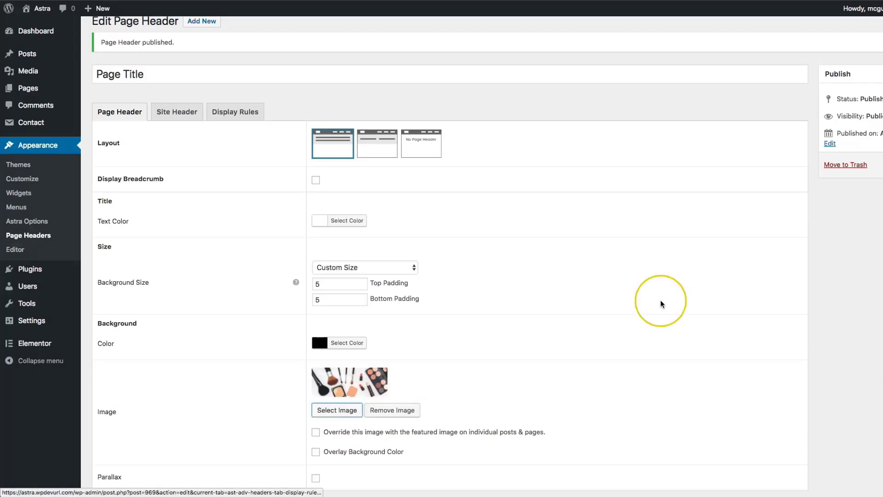
pyautogui.scroll(-2, 202, 243)
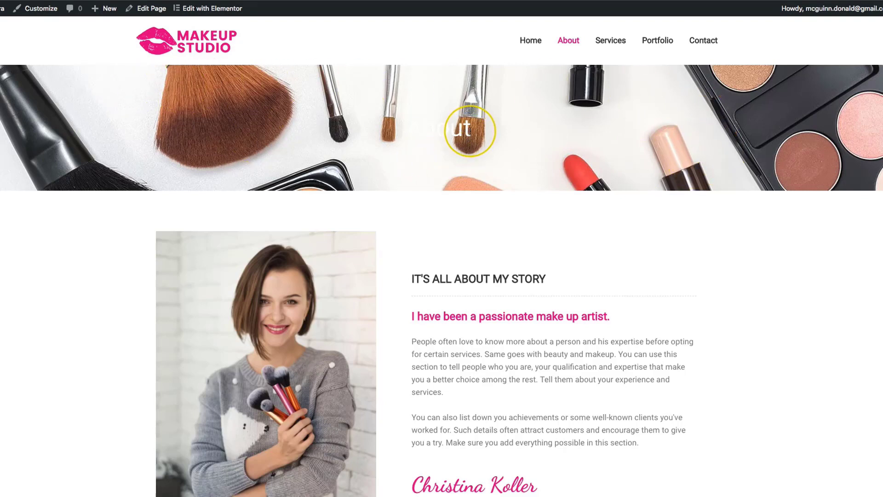
pyautogui.moveTo(473, 130); pyautogui.dragTo(408, 132)
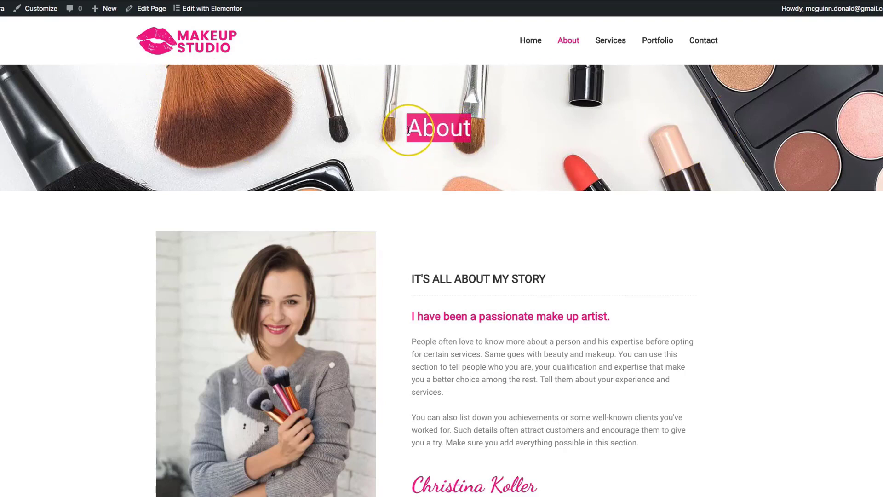
pyautogui.press('super+r')
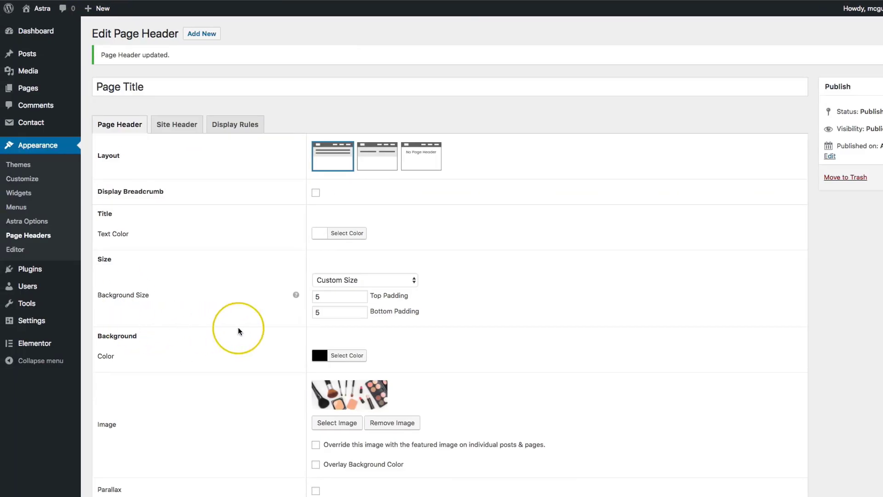
# Step: Enable Overlay Background Color and set it to 50% transparent black, rgba(0,0,0,0.5)
pyautogui.scroll(-2, 238, 328)
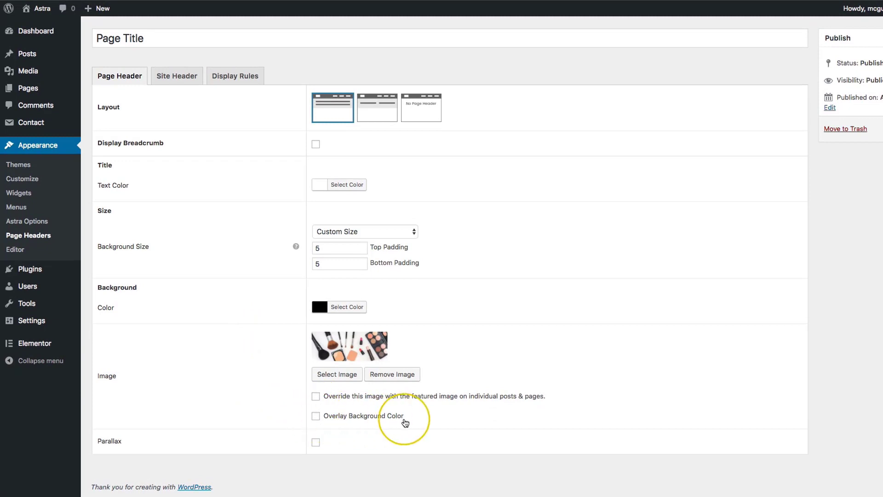
pyautogui.moveTo(405, 416); pyautogui.dragTo(354, 416)
pyautogui.click(315, 416)
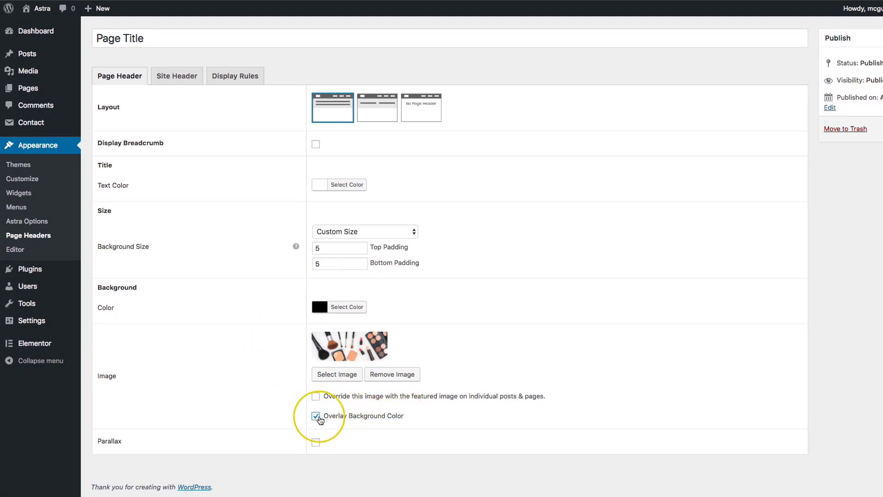
pyautogui.click(349, 307)
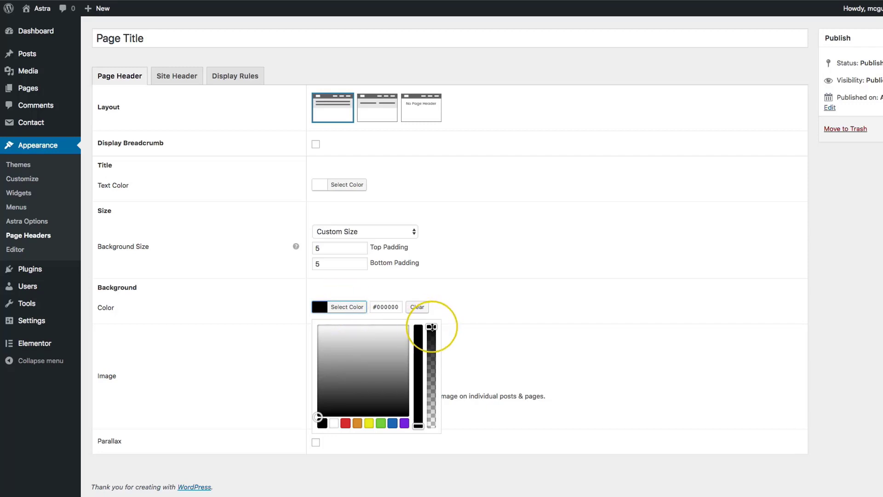
pyautogui.click(432, 329)
pyautogui.moveTo(432, 329); pyautogui.dragTo(432, 377)
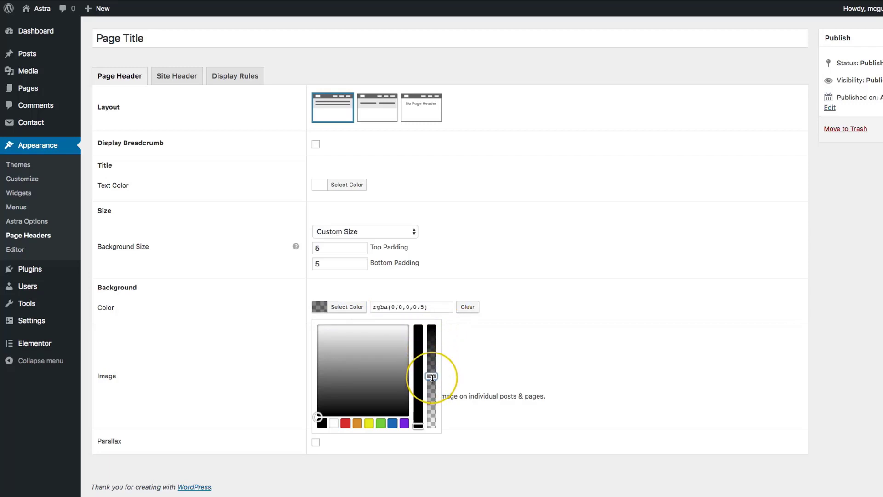
pyautogui.click(575, 364)
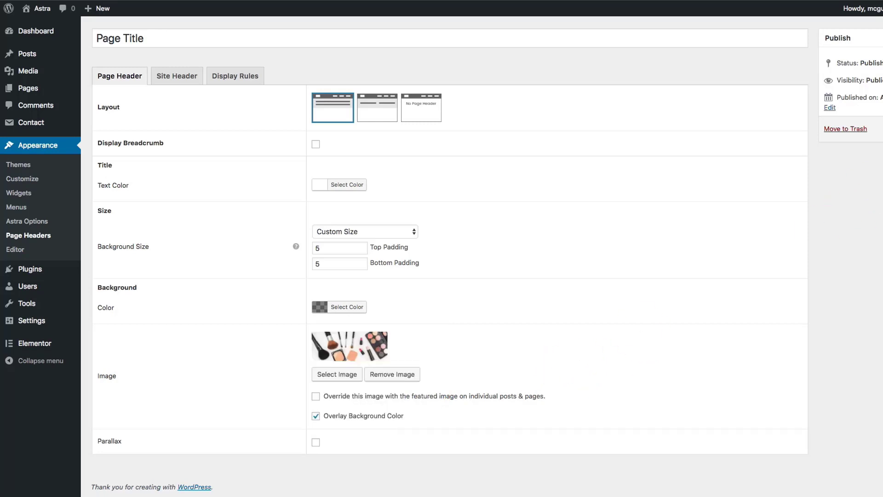
pyautogui.click(370, 1)
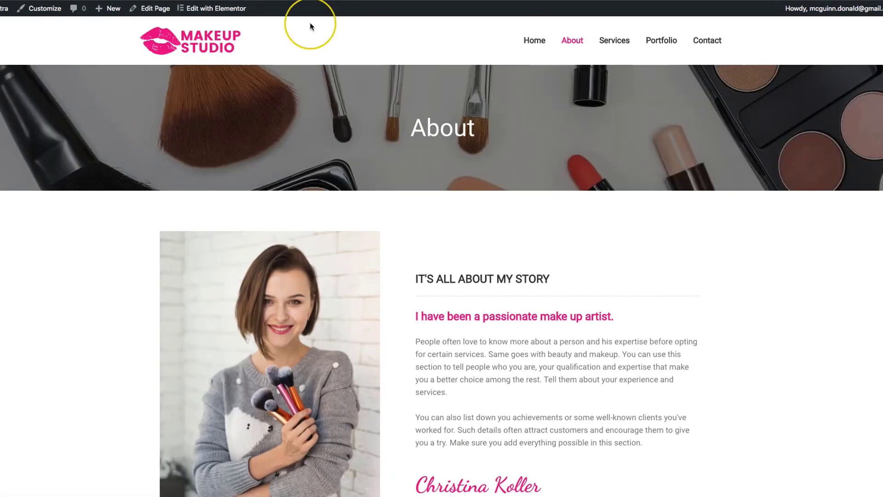
# Step: Check the dimmed banner on the About, Services, Portfolio, Contact and Home pages
pyautogui.moveTo(420, 125); pyautogui.dragTo(486, 136)
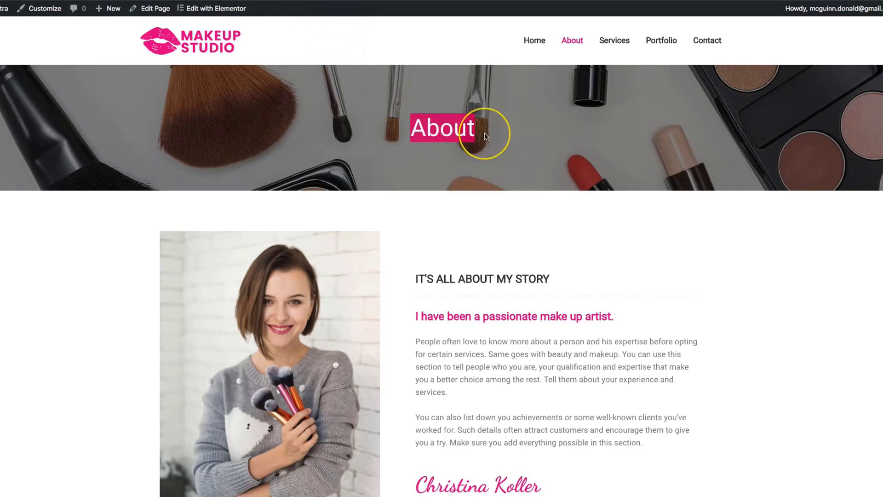
pyautogui.click(372, 134)
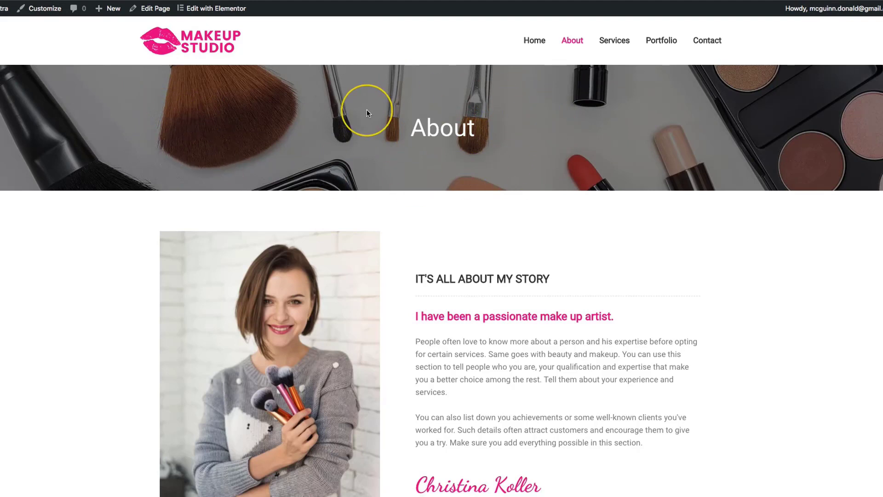
pyautogui.click(618, 44)
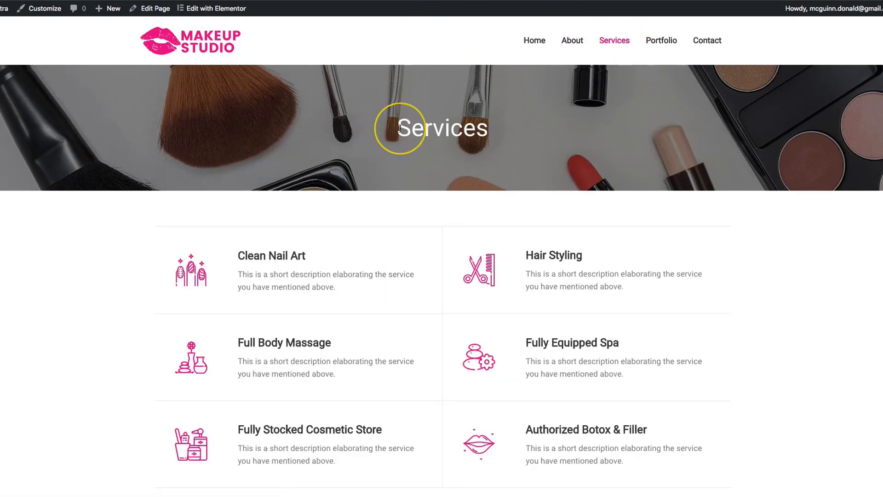
pyautogui.click(656, 42)
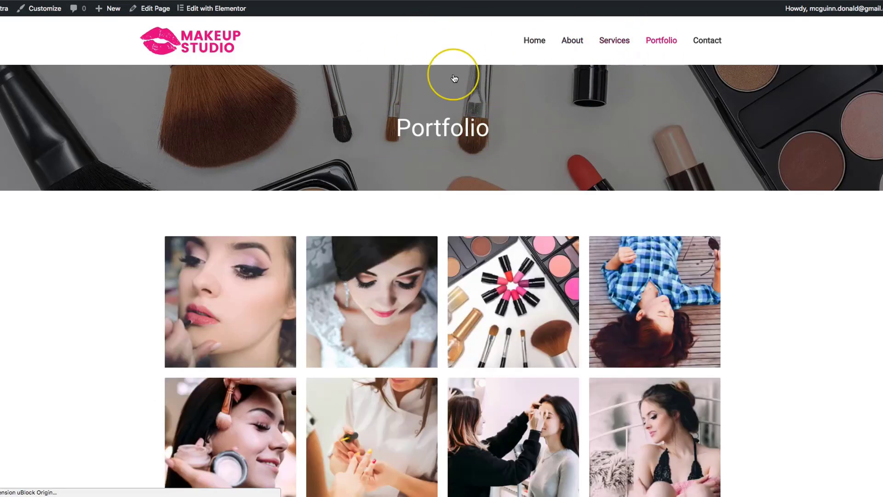
pyautogui.click(707, 41)
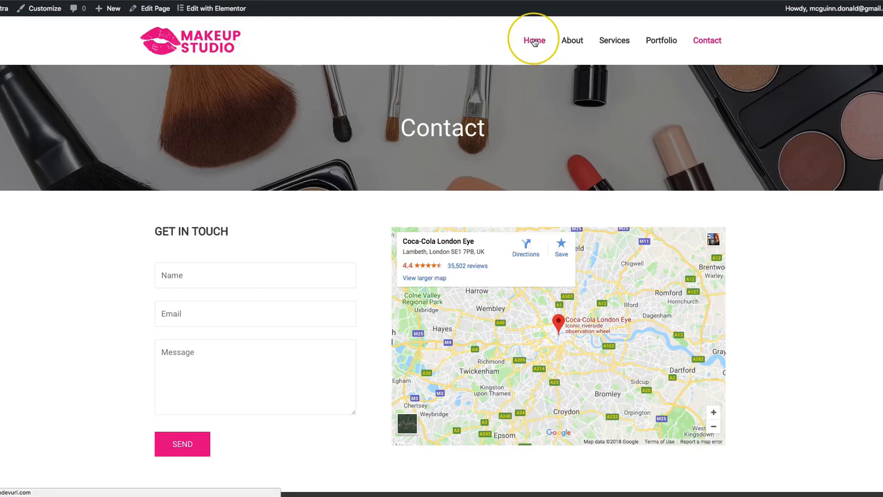
pyautogui.click(535, 41)
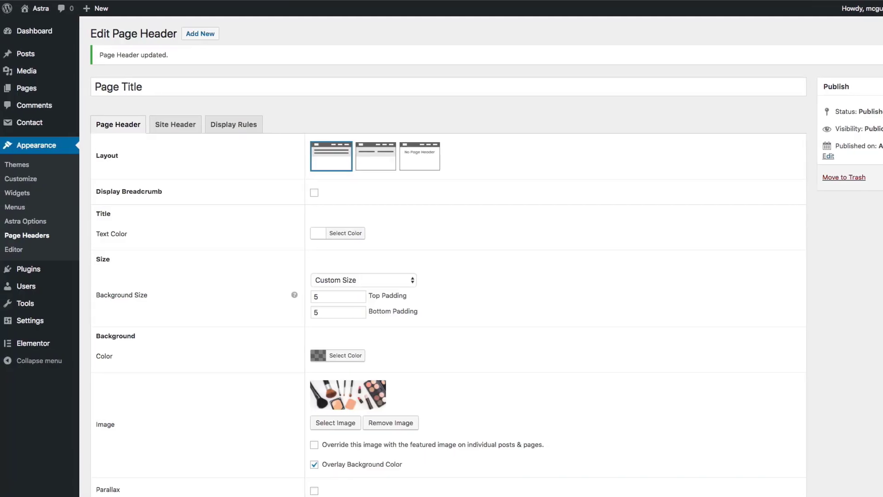
# Step: Add a Specific Pages / Posts / Taxonomies exclusion rule for the Home page
pyautogui.click(239, 123)
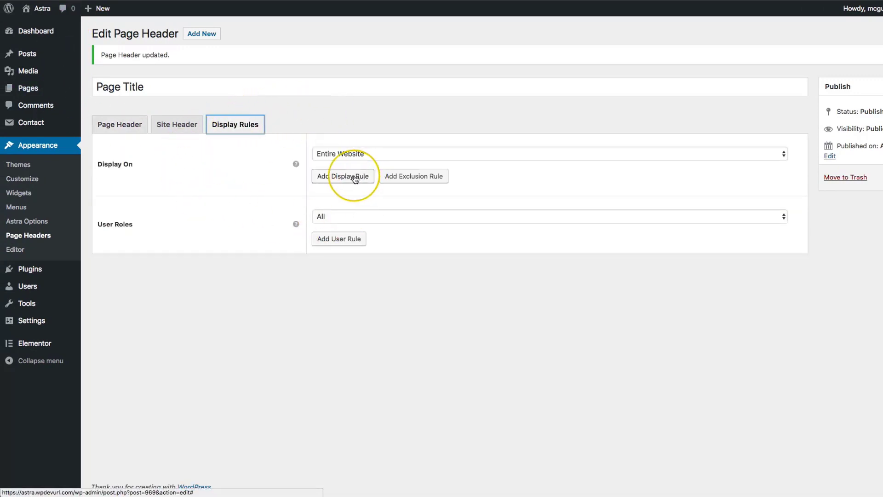
pyautogui.click(414, 178)
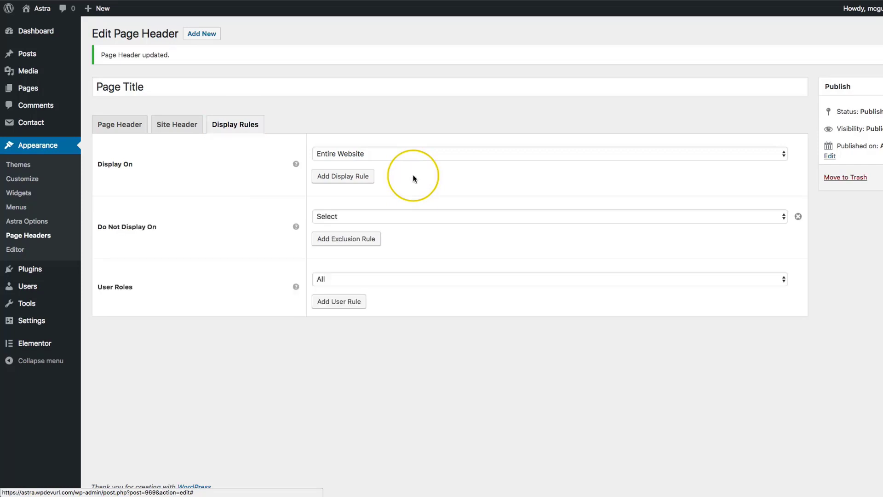
pyautogui.click(343, 216)
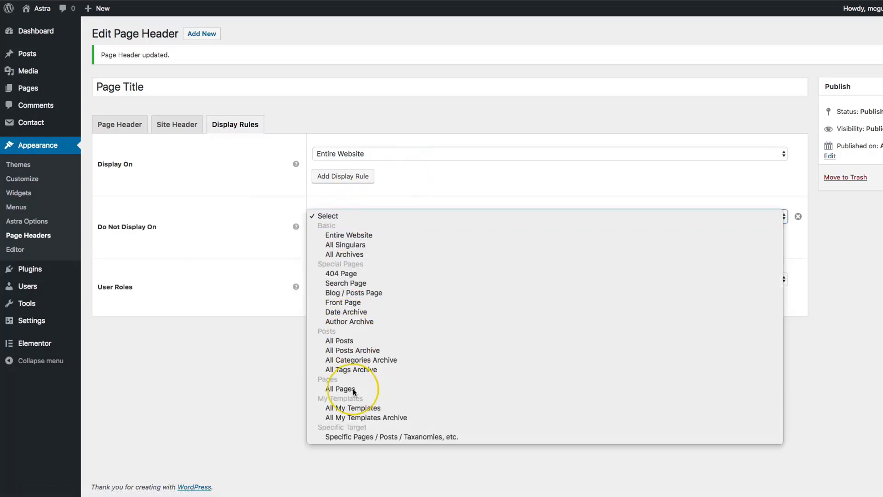
pyautogui.click(360, 436)
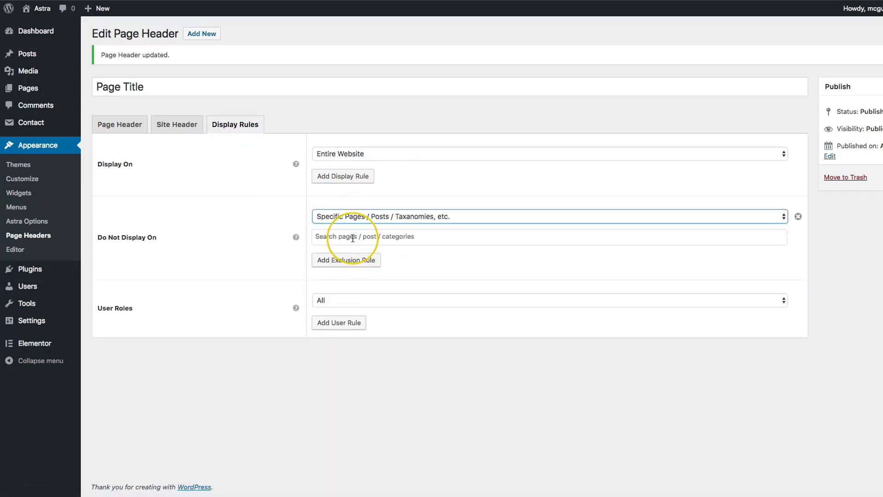
pyautogui.click(352, 236)
pyautogui.write('hoe')
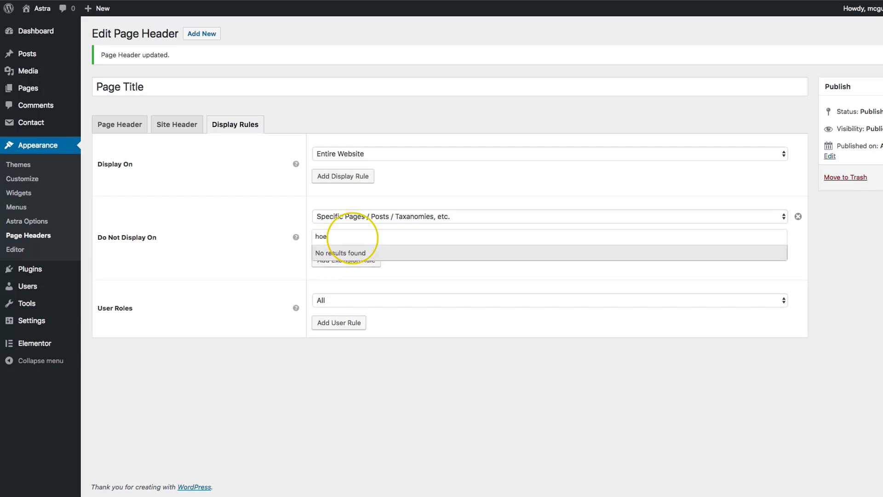
pyautogui.press('BackSpace')
pyautogui.write('m')
pyautogui.click(348, 263)
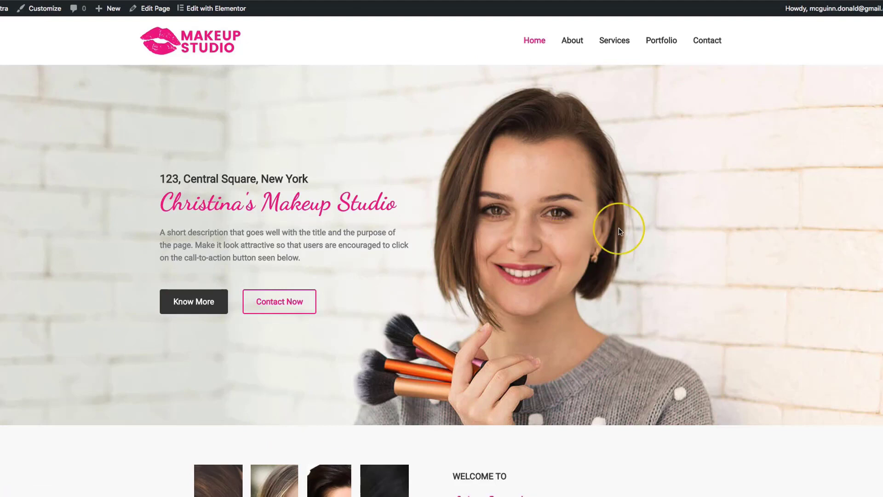
# Step: Visit About, Services and Portfolio to see the image header, then Home without it
pyautogui.click(573, 40)
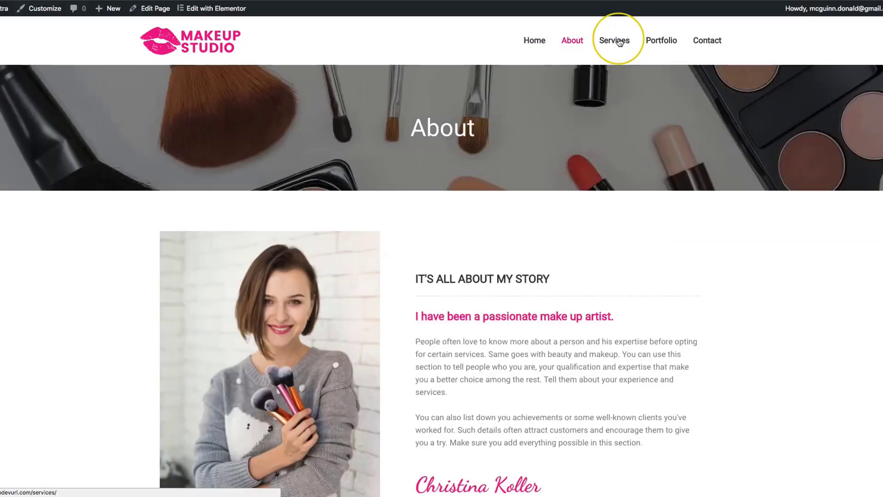
pyautogui.click(620, 42)
pyautogui.click(658, 46)
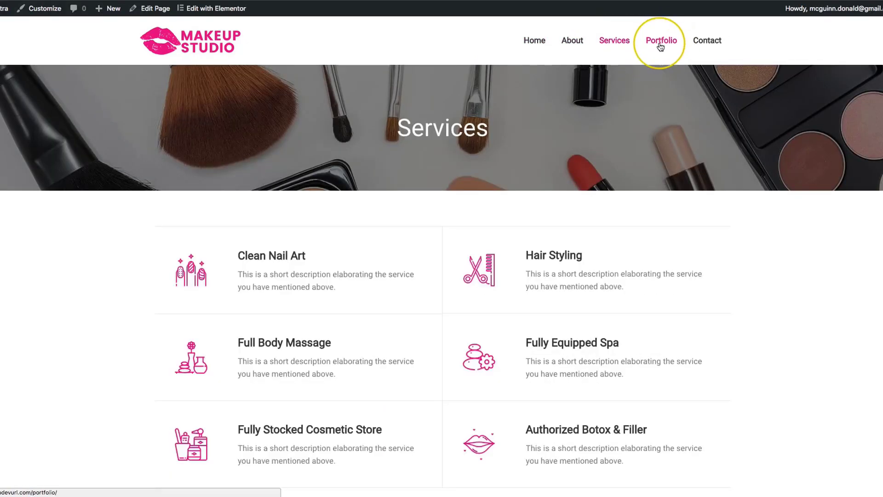
pyautogui.click(531, 40)
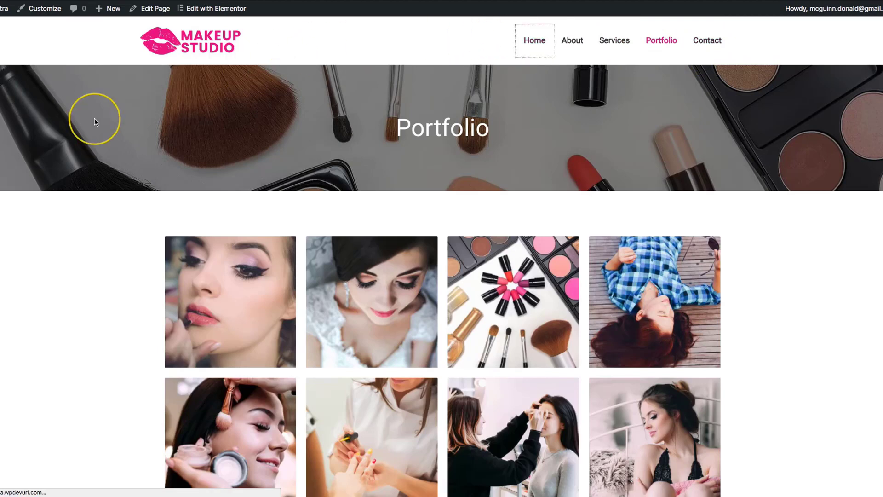
# Step: Scroll the plain Home page, then revisit About and Services
pyautogui.scroll(-3, 67, 201)
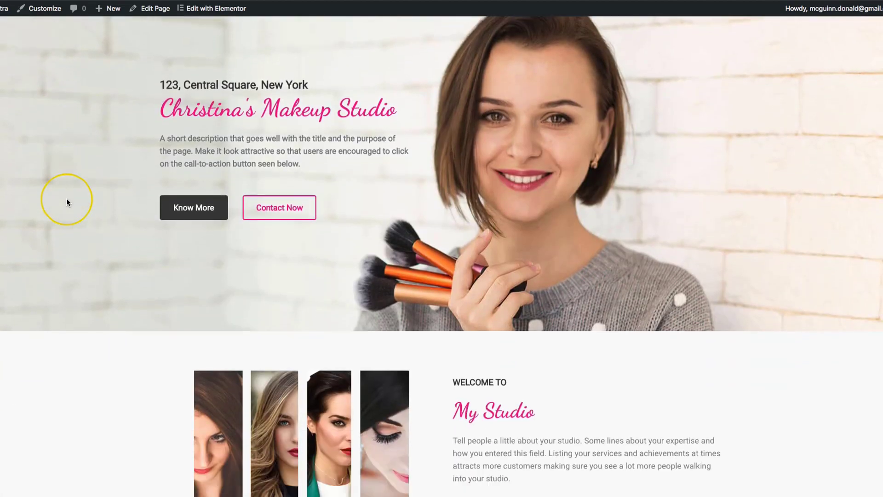
pyautogui.scroll(2, 66, 201)
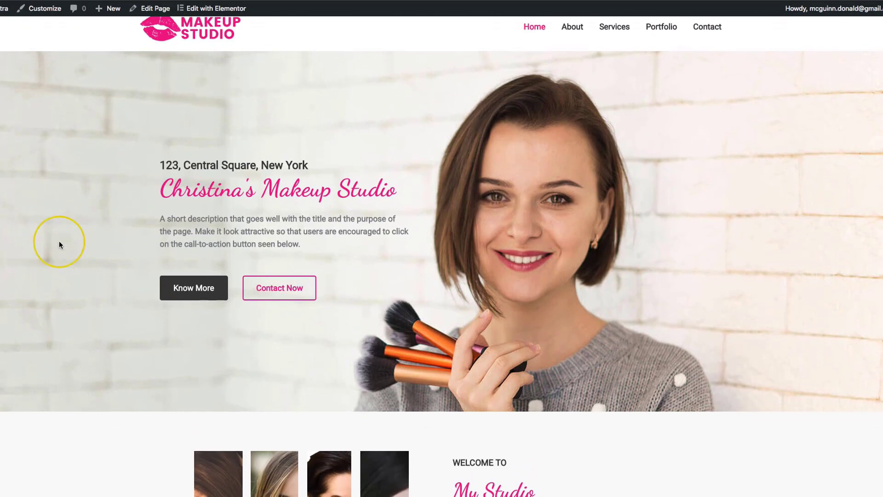
pyautogui.scroll(-1, 59, 241)
pyautogui.scroll(1, 59, 241)
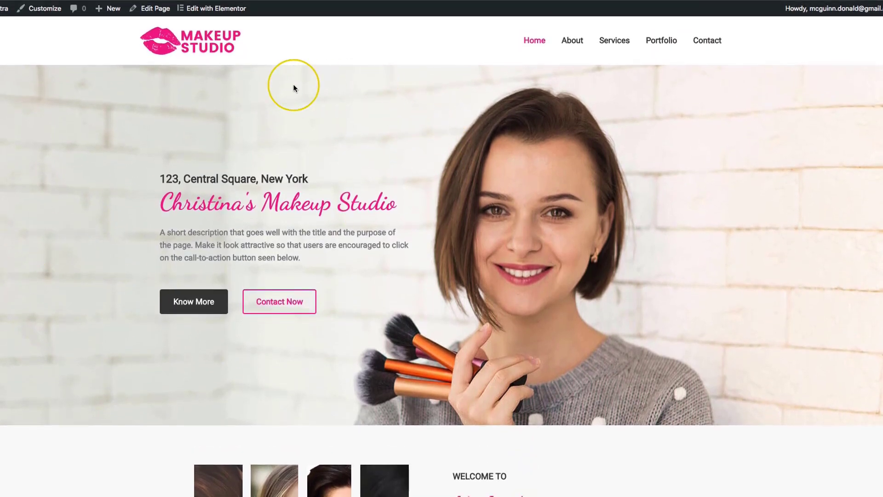
pyautogui.click(576, 41)
pyautogui.click(612, 40)
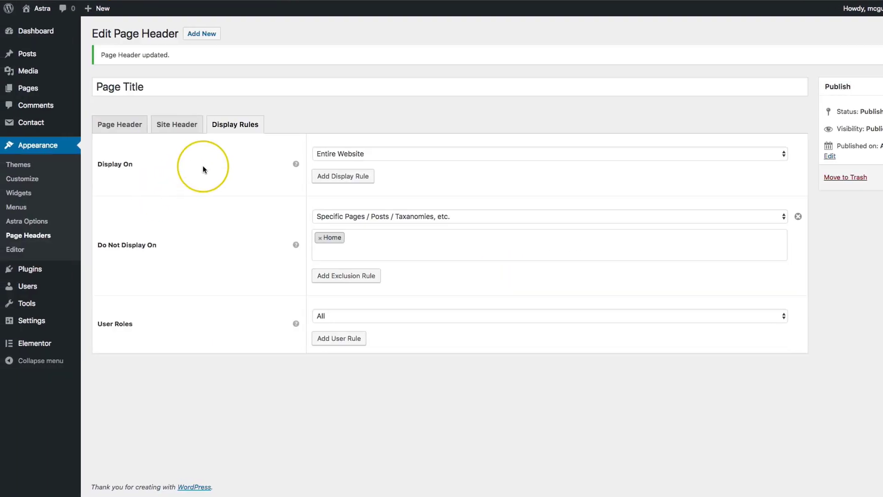
# Step: Tick Display Breadcrumb for the Page Title header and update it, then view the Services page
pyautogui.click(131, 130)
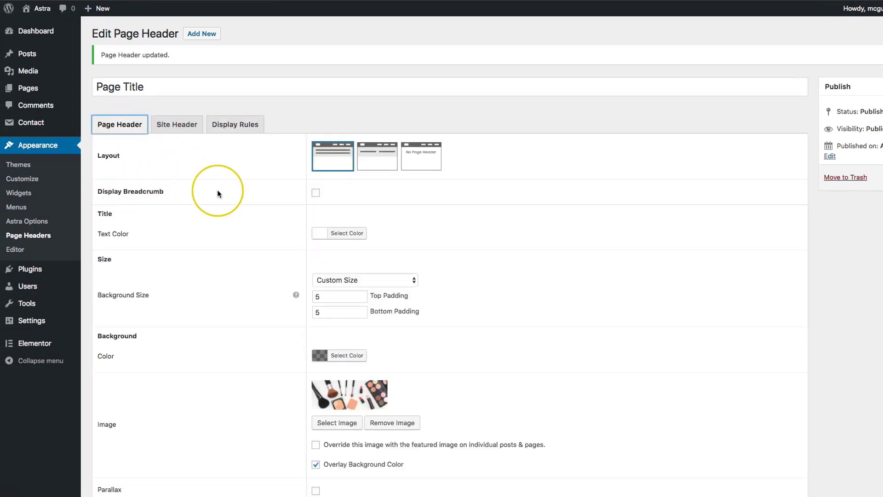
pyautogui.click(311, 195)
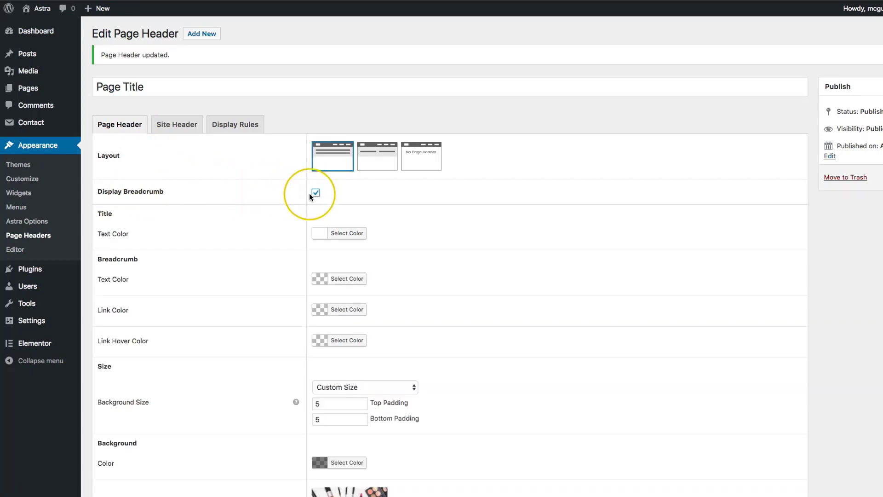
pyautogui.scroll(-3, 225, 188)
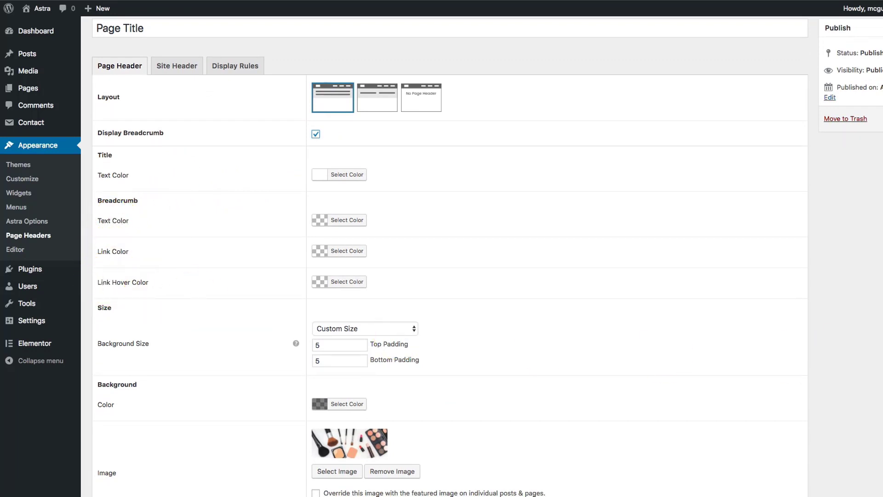
pyautogui.click(881, 118)
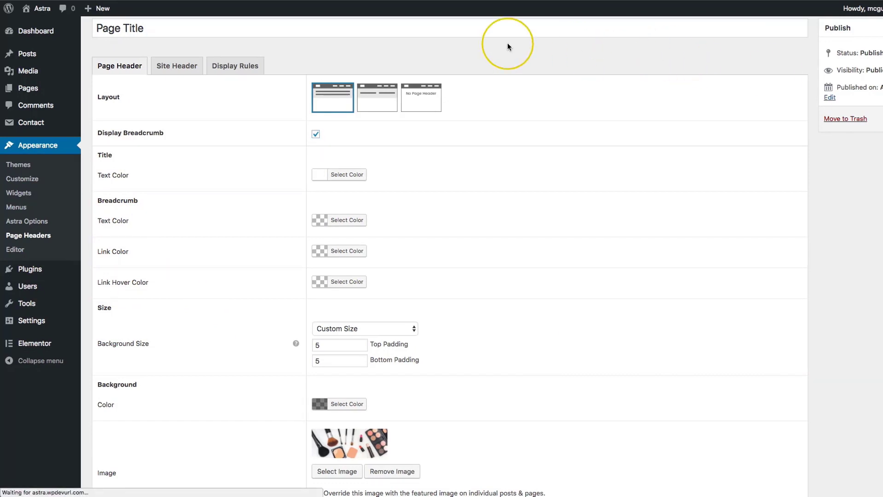
pyautogui.click(233, 1)
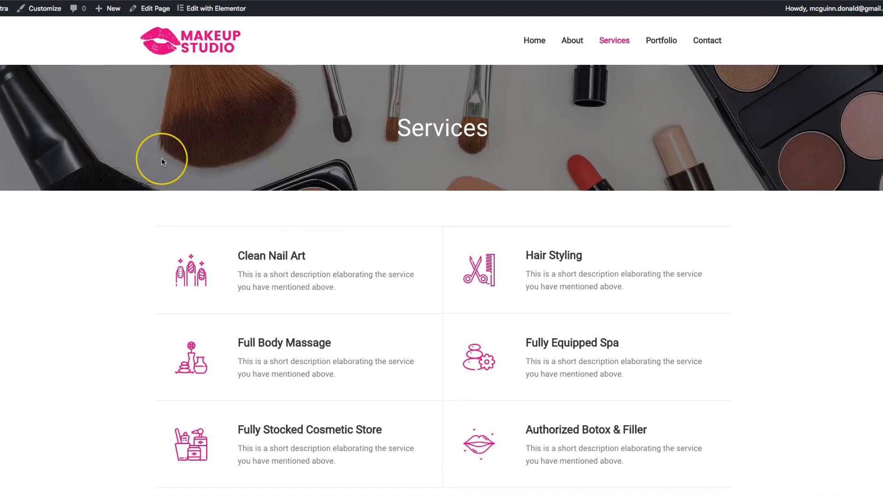
# Step: Reload the Services page so its banner shows the Home » Services breadcrumb
pyautogui.press('super+r')
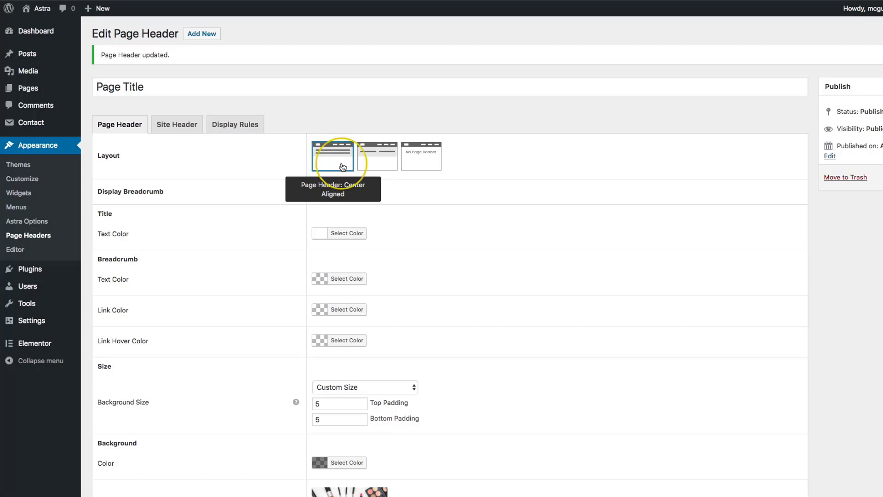
# Step: Choose the 'Page Header: Inline' layout, with title left and breadcrumb right
pyautogui.click(376, 159)
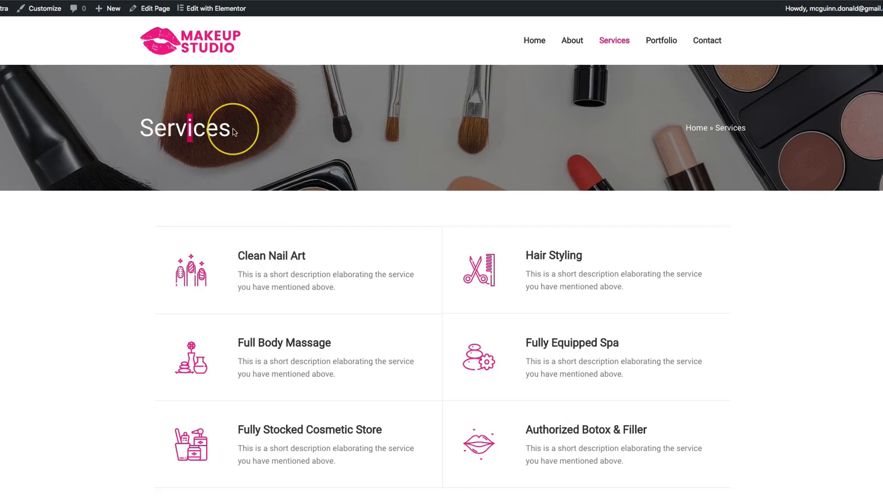
# Step: Check the inline header with breadcrumbs on the About, Portfolio and Contact pages
pyautogui.click(579, 45)
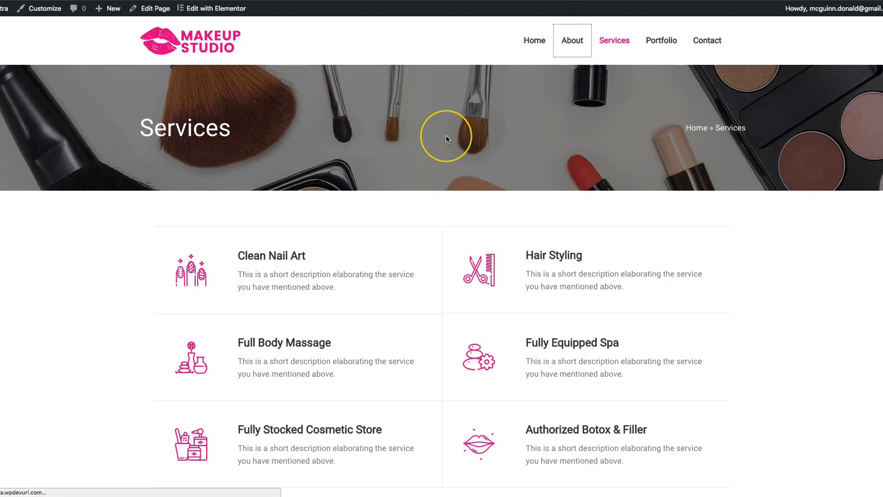
pyautogui.click(658, 42)
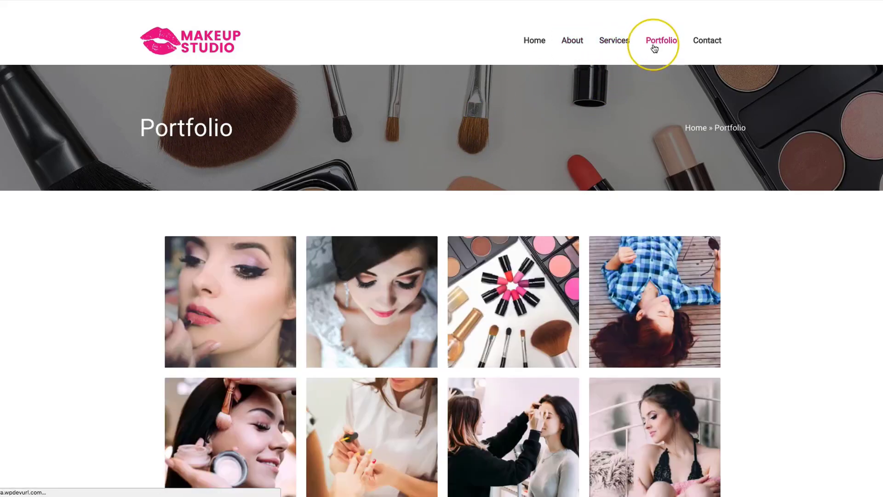
pyautogui.click(712, 43)
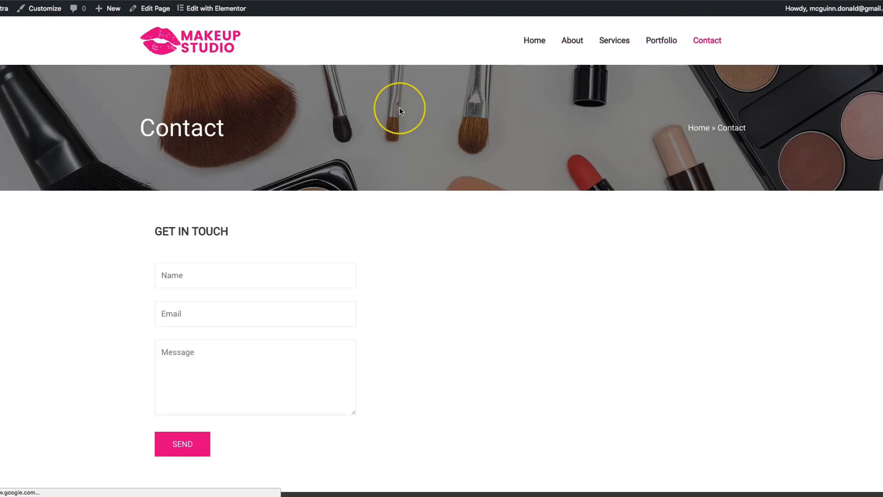
pyautogui.click(571, 42)
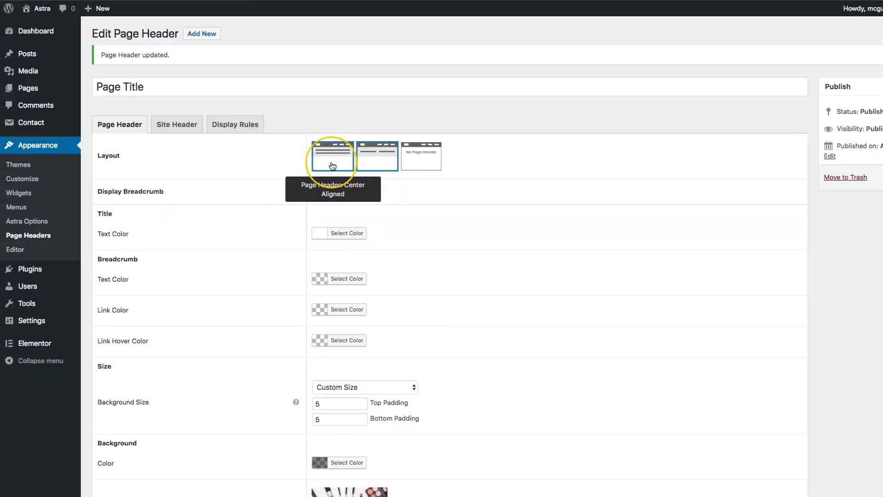
# Step: Restore the Center Aligned layout and confirm Display On stays set to Entire Website
pyautogui.scroll(-1, 317, 152)
pyautogui.click(333, 138)
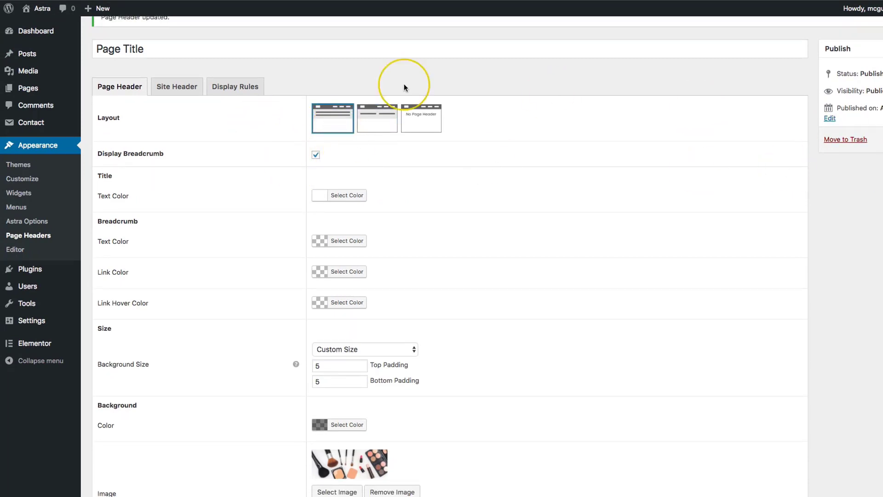
pyautogui.click(236, 87)
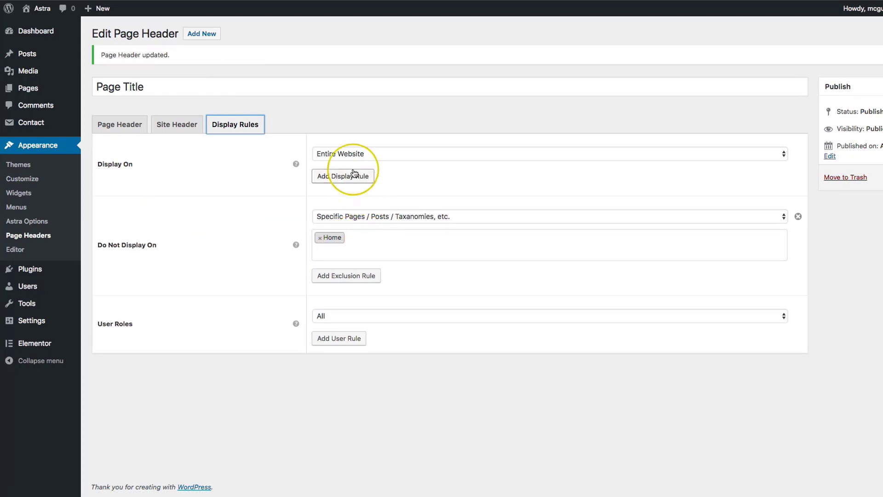
pyautogui.click(337, 153)
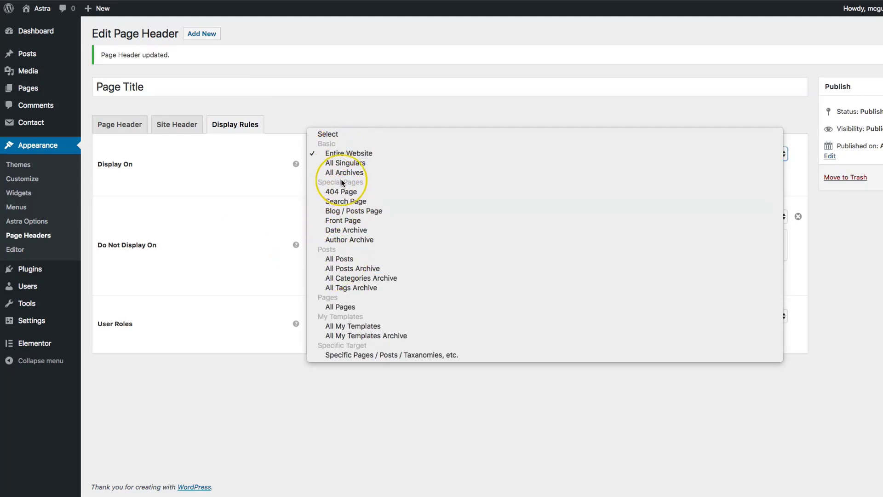
pyautogui.click(219, 234)
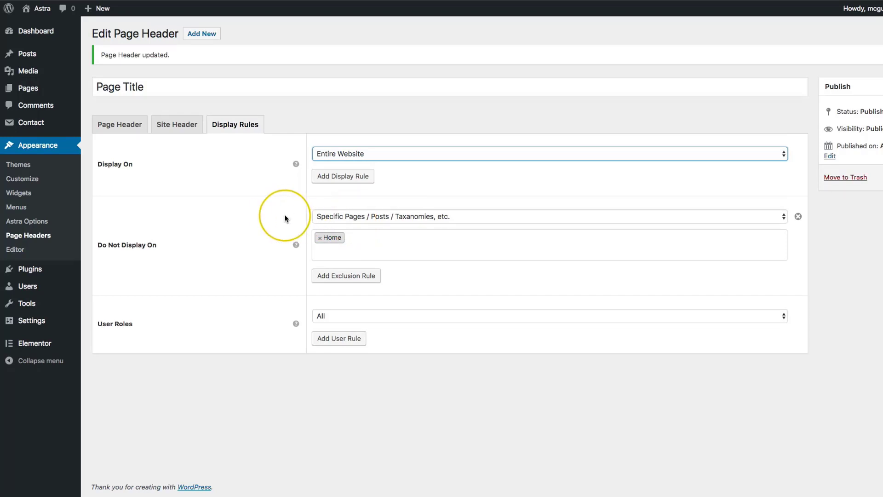
pyautogui.click(272, 214)
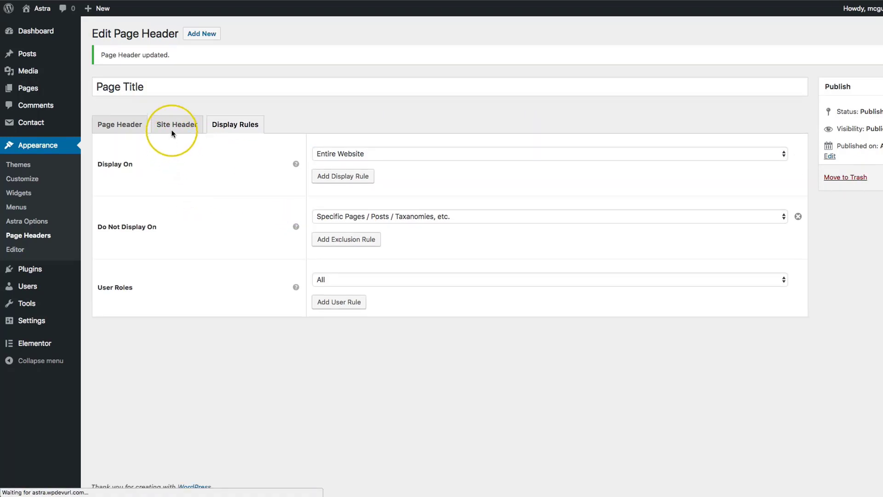
pyautogui.click(172, 131)
# Step: Review the Page Header settings, then the Site Header options, before viewing the About page
pyautogui.click(122, 124)
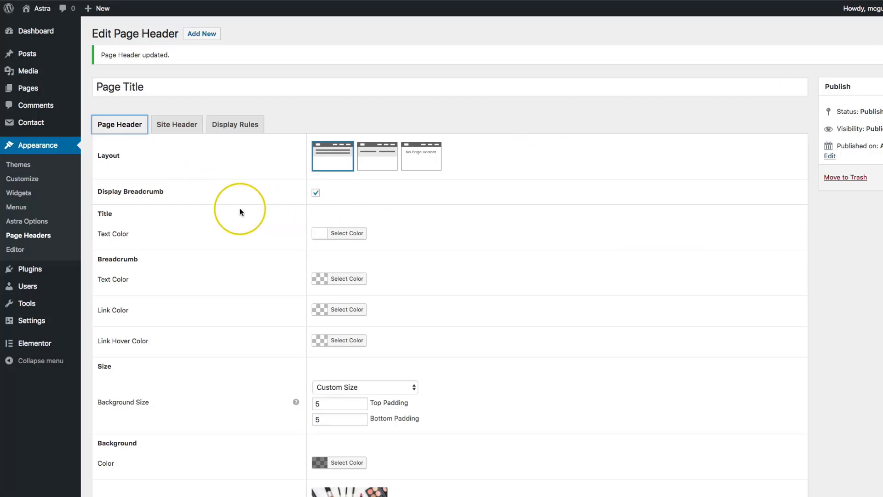
pyautogui.scroll(-1, 242, 208)
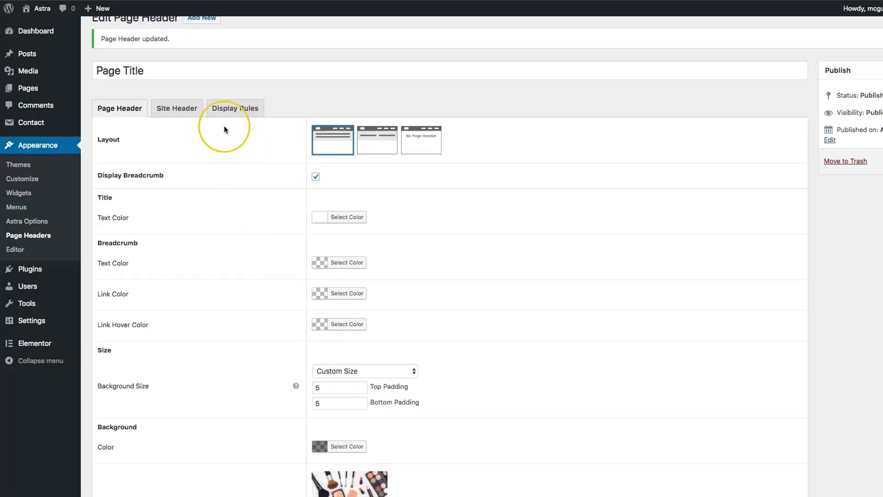
pyautogui.click(177, 117)
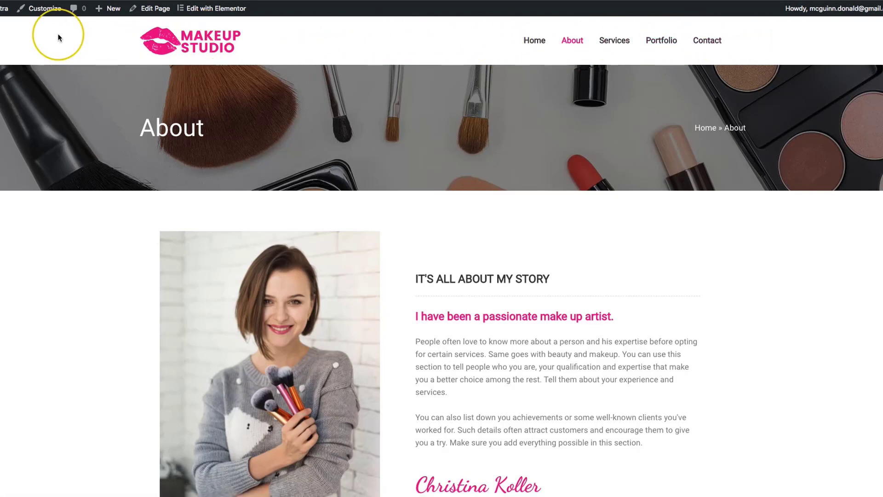
# Step: Open the site Customizer from the About page's admin bar
pyautogui.click(43, 11)
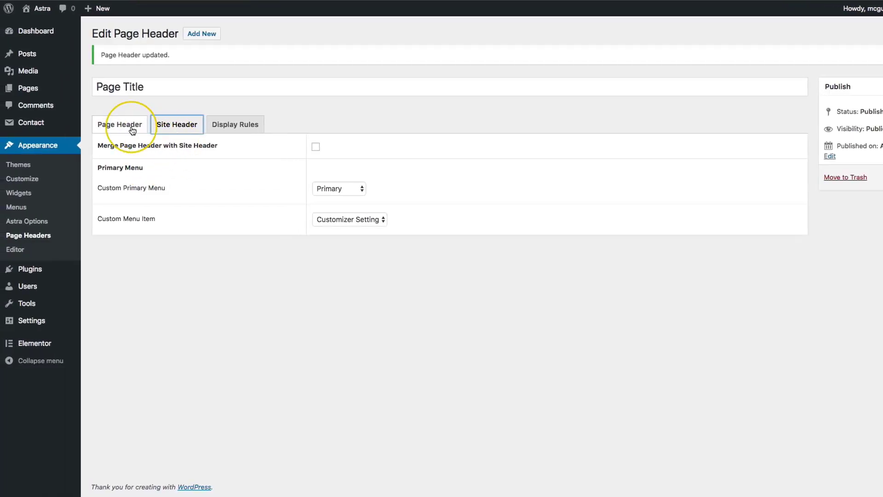
# Step: Tick 'Merge Page Header with Site Header', revealing the logo, site header and menu options
pyautogui.click(121, 125)
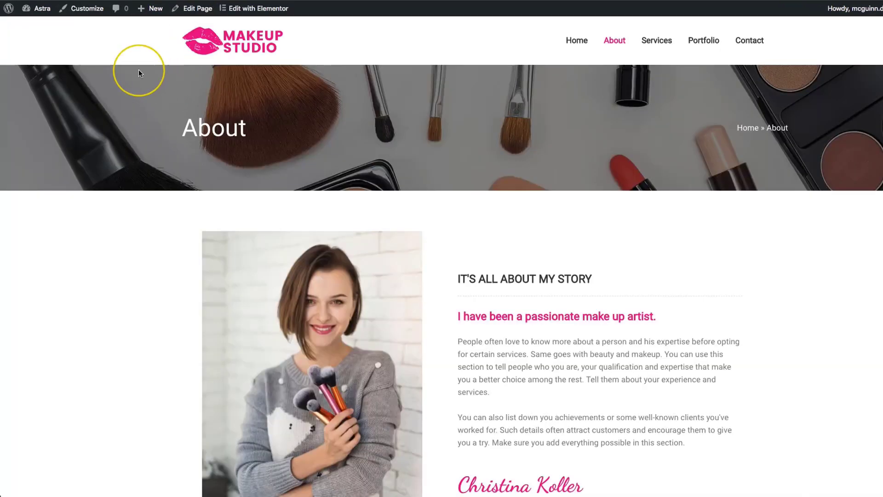
pyautogui.hotkey('ctrl', 'r')
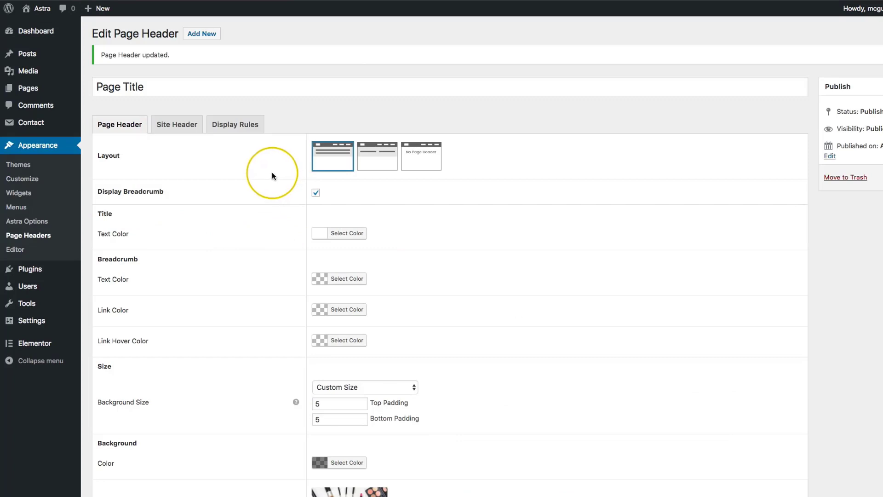
pyautogui.click(182, 129)
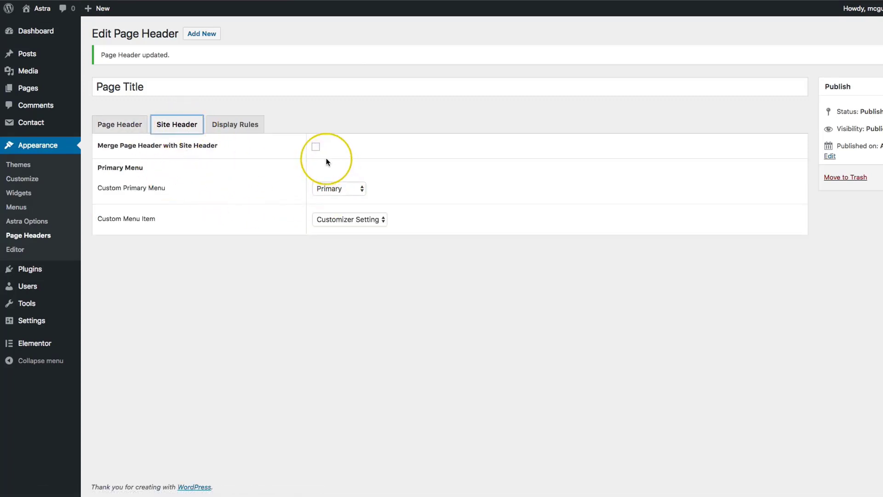
pyautogui.click(315, 147)
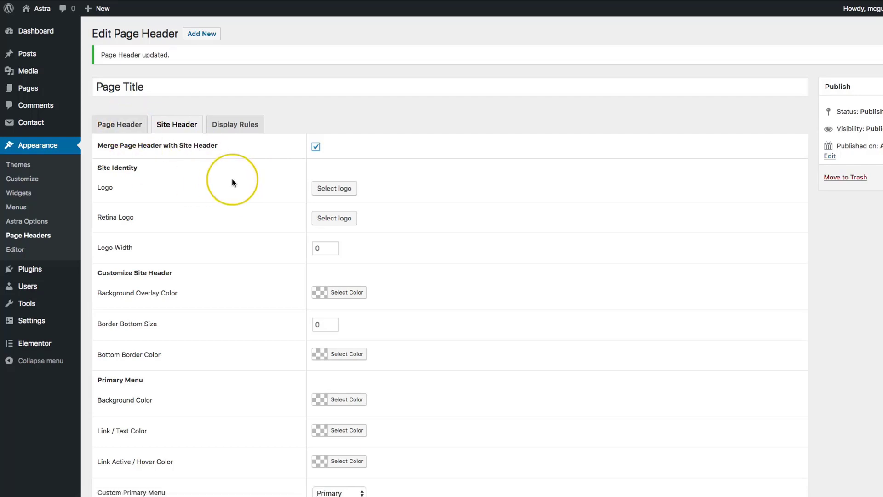
pyautogui.scroll(-3, 235, 182)
pyautogui.scroll(3, 233, 182)
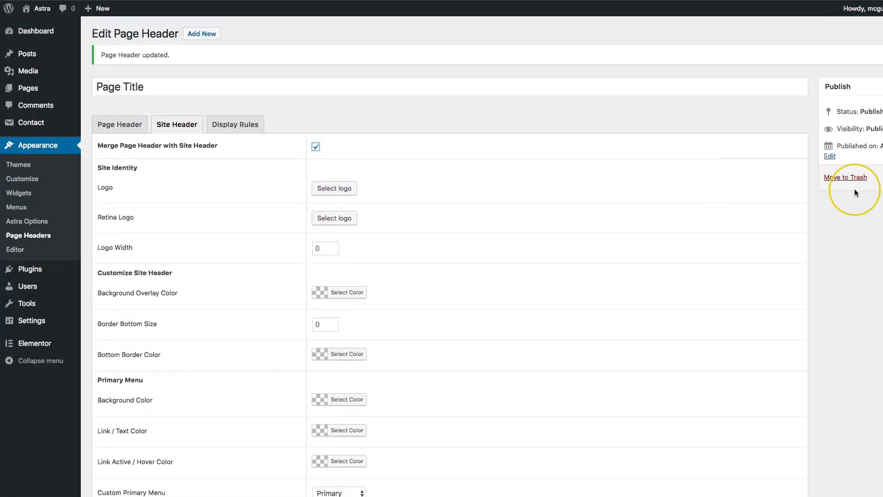
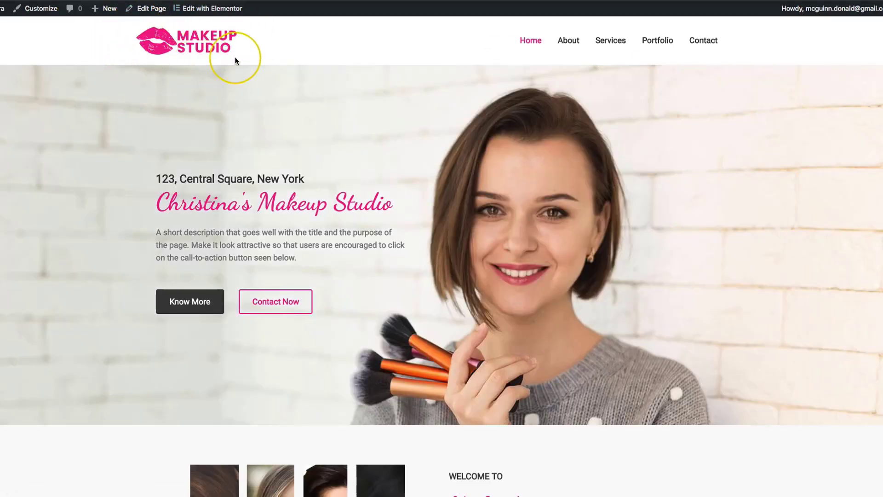
# Step: Open the About page and scroll through its banner
pyautogui.click(567, 43)
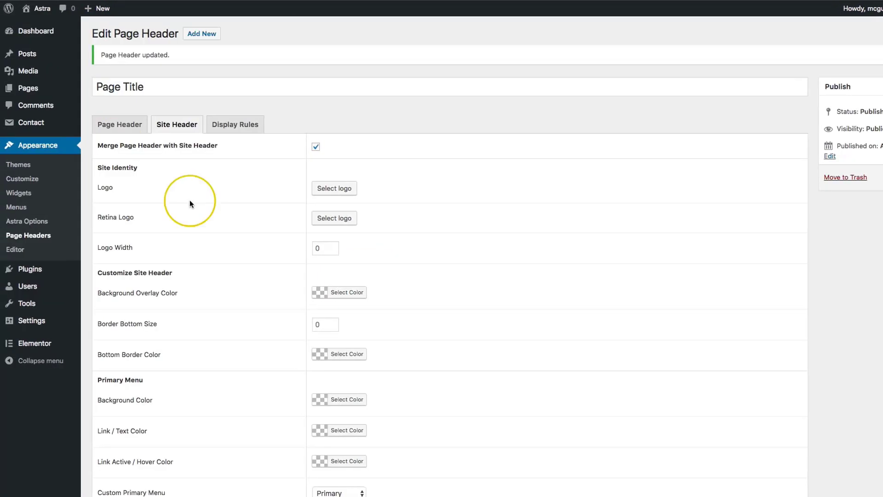
pyautogui.scroll(-1, 247, 188)
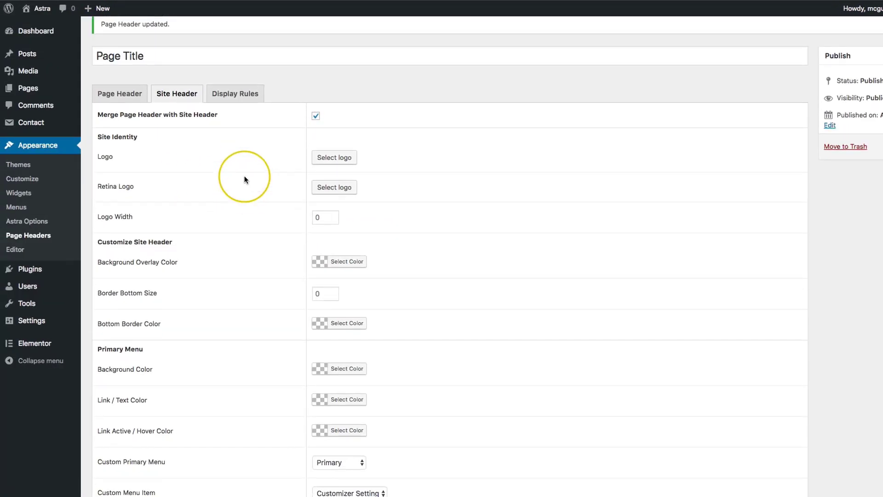
pyautogui.scroll(-2, 195, 150)
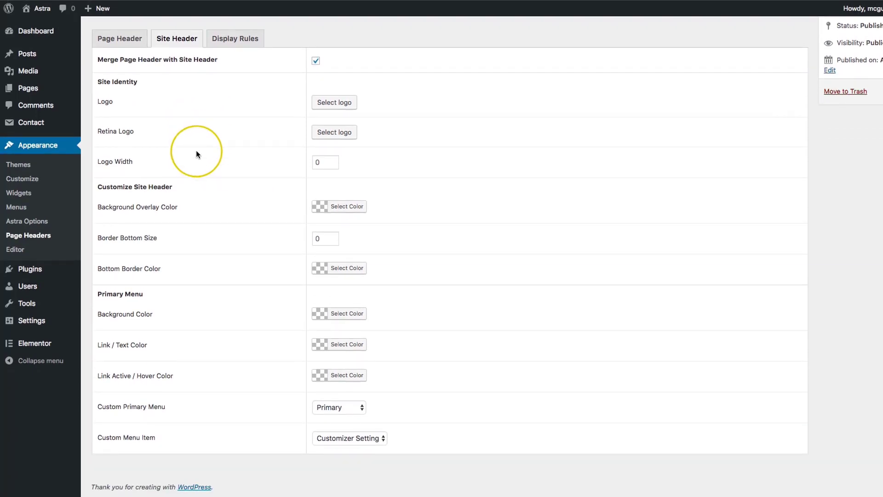
# Step: Untick and re-tick Merge Page Header with Site Header, leaving merging enabled
pyautogui.click(316, 61)
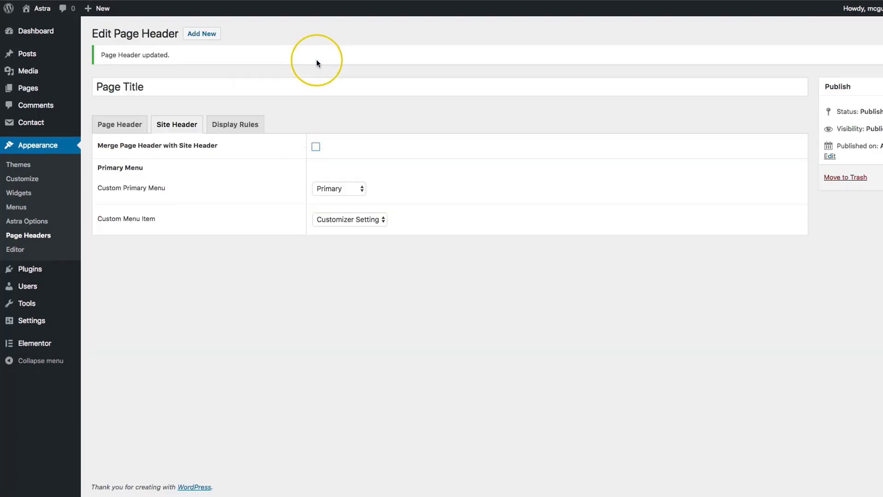
pyautogui.click(316, 146)
pyautogui.scroll(-3, 206, 152)
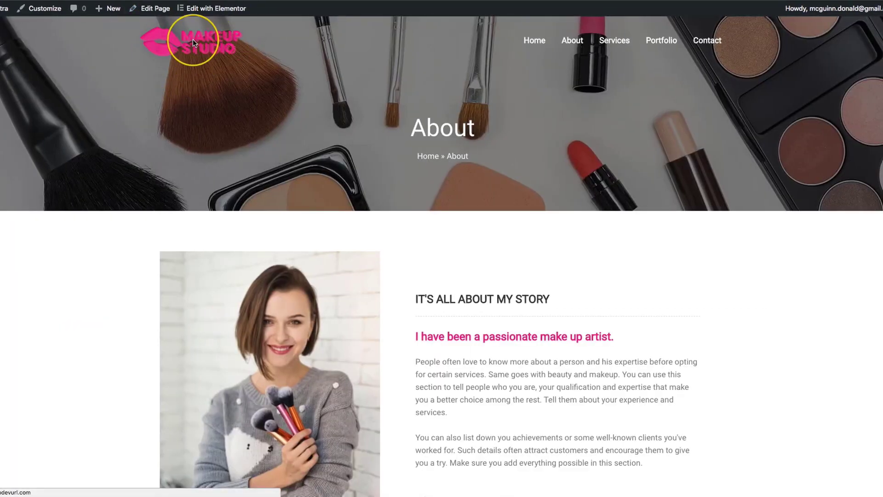
# Step: Revisit the Home page and then the About page on the live site
pyautogui.click(150, 9)
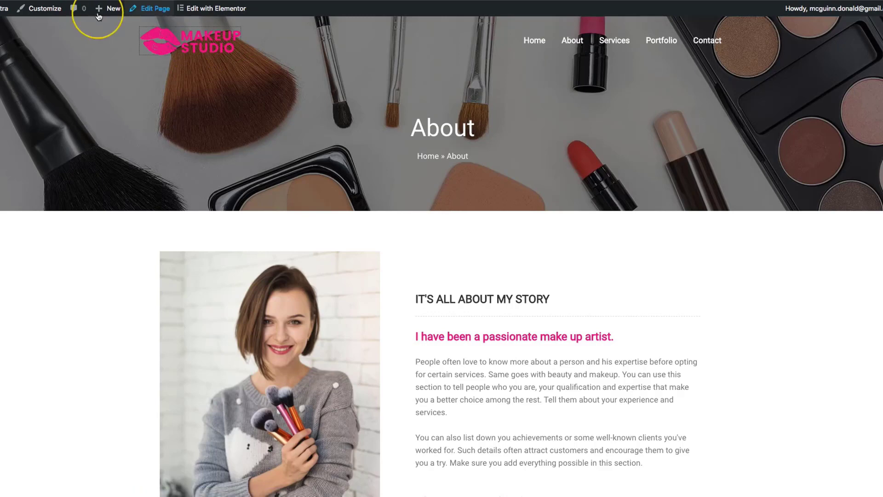
pyautogui.click(154, 34)
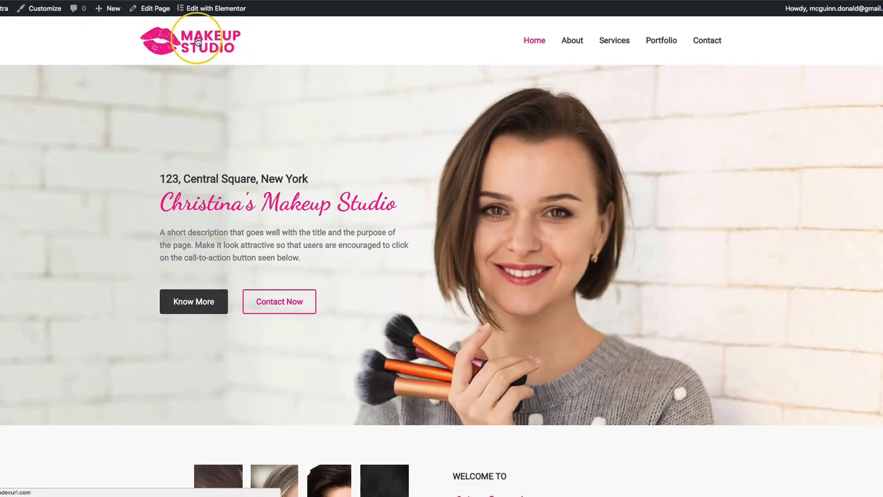
pyautogui.click(569, 42)
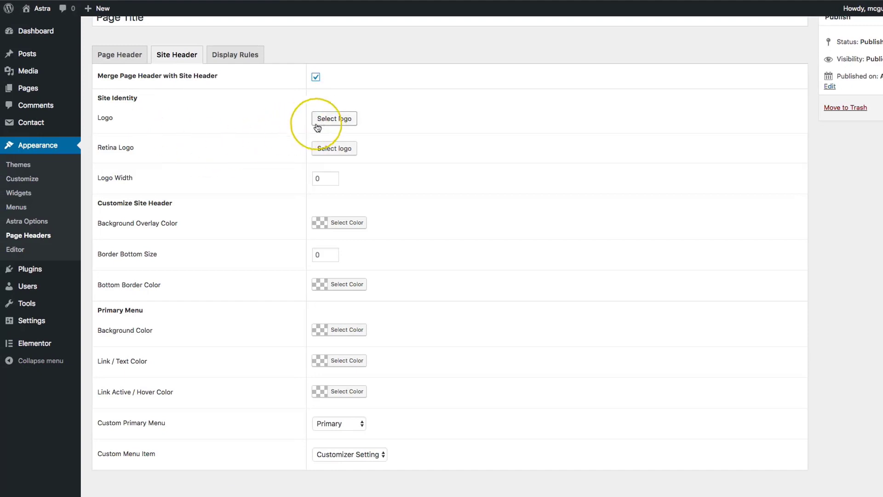
# Step: Set the page header's Logo to the pink lips image from the Media Library
pyautogui.click(323, 122)
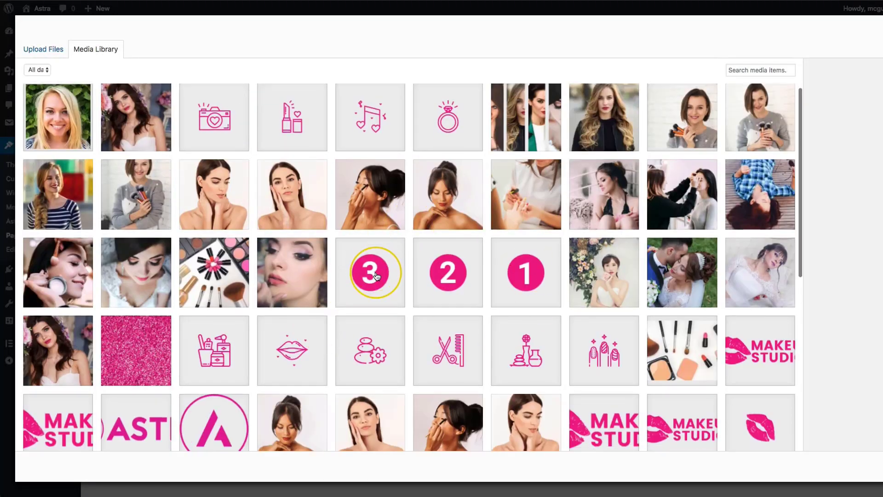
pyautogui.scroll(-5, 368, 258)
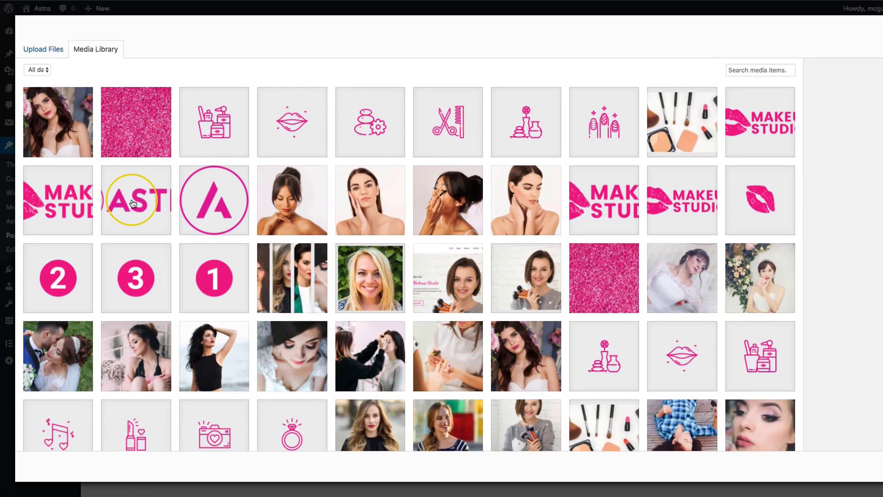
pyautogui.scroll(3, 134, 197)
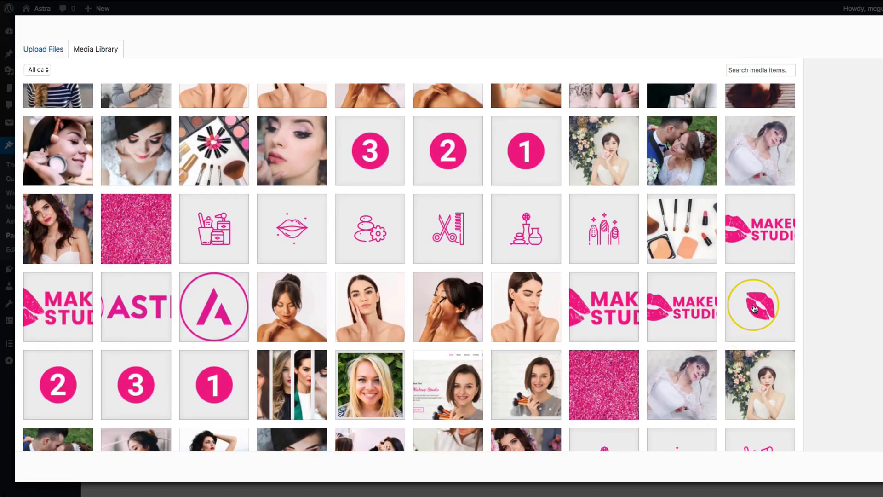
pyautogui.click(756, 304)
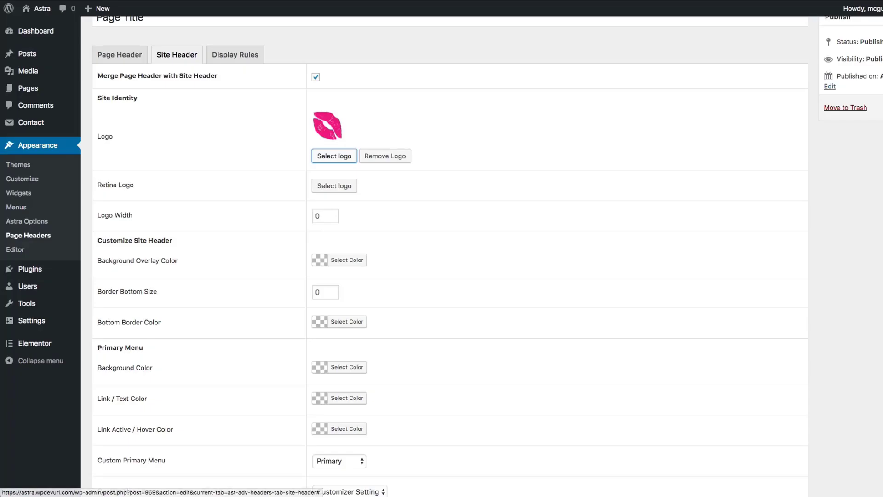
# Step: Set the Retina Logo to the same pink lips image
pyautogui.click(334, 186)
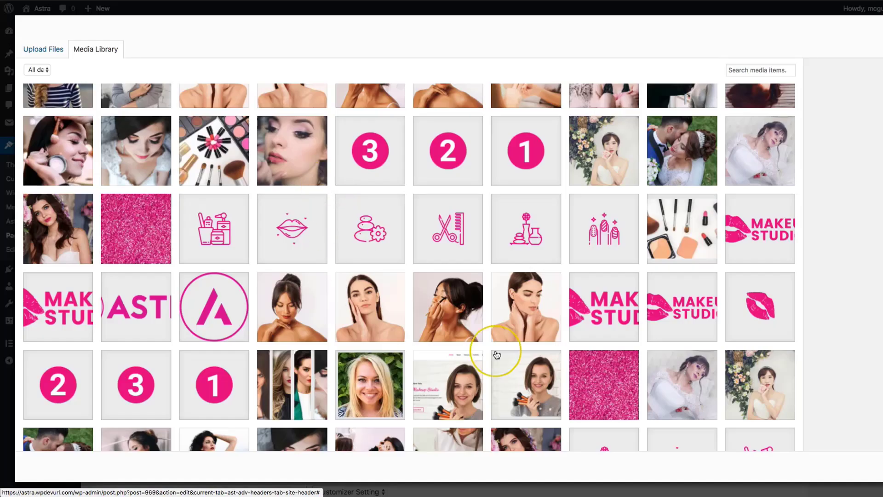
pyautogui.click(760, 306)
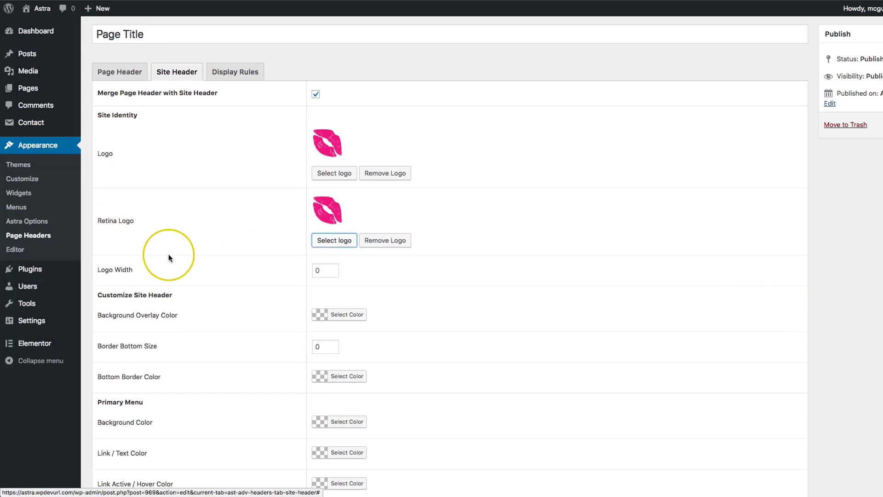
pyautogui.scroll(-5, 217, 264)
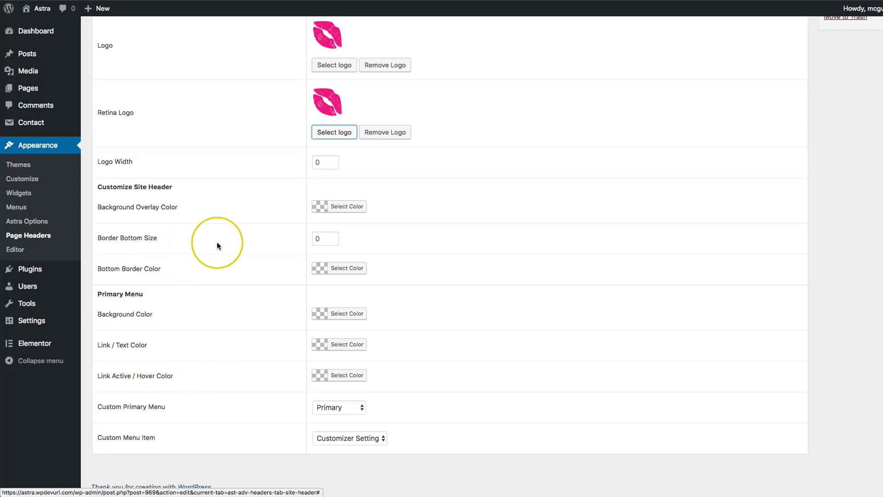
pyautogui.scroll(4, 736, 251)
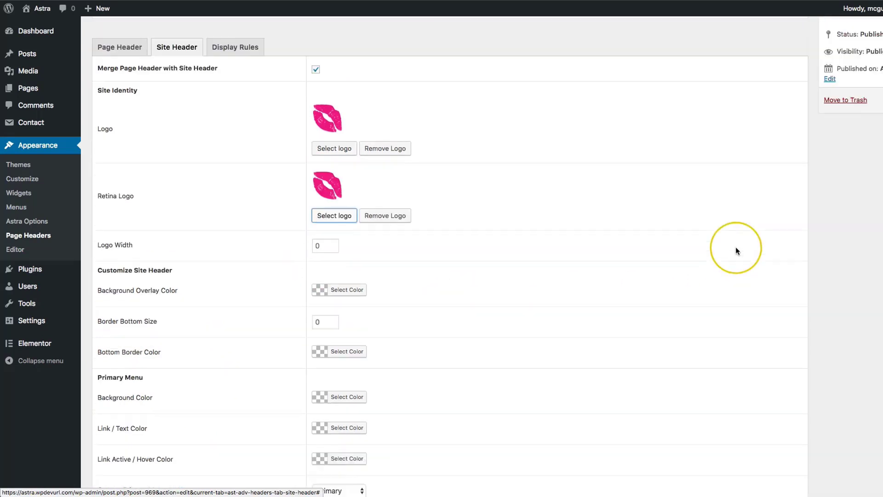
pyautogui.scroll(4, 736, 246)
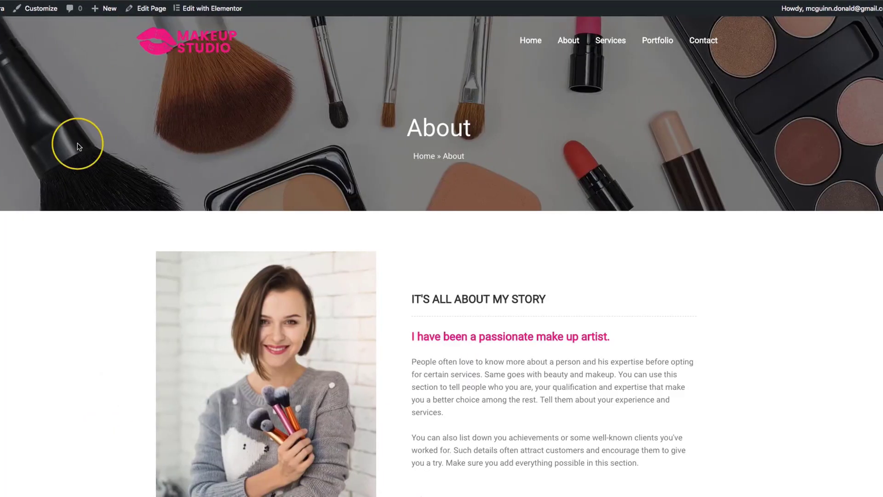
# Step: Reload About, then browse Home, About, Services, Portfolio and Contact to check the lips logo
pyautogui.hotkey('ctrl', 'r')
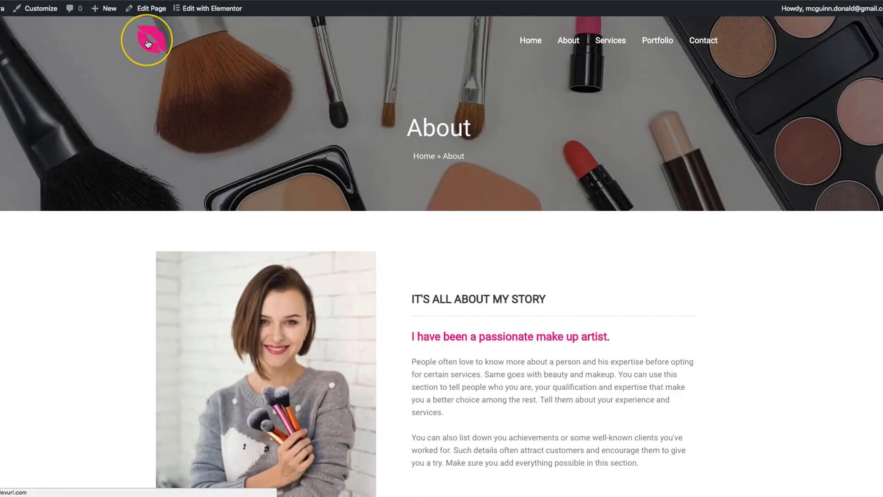
pyautogui.click(152, 40)
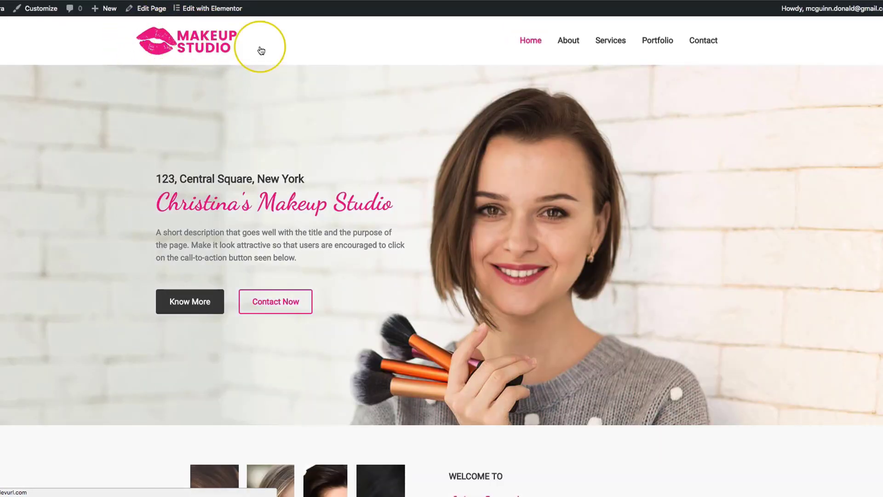
pyautogui.click(568, 42)
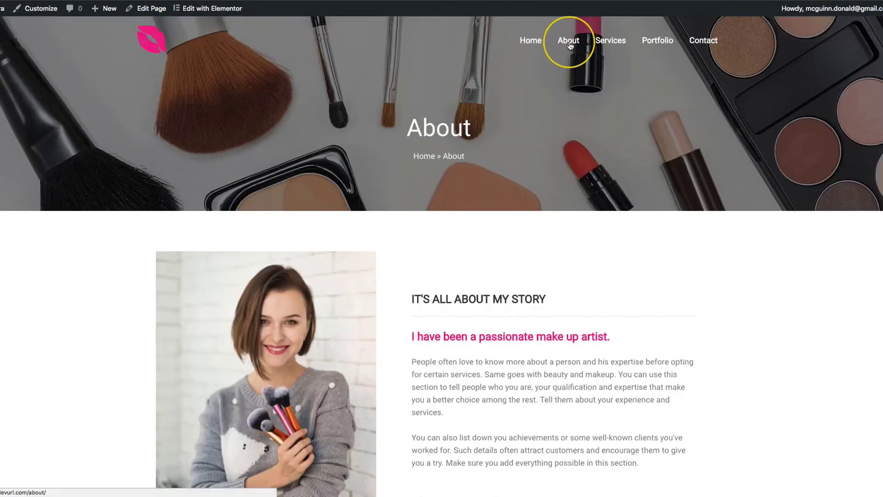
pyautogui.click(607, 44)
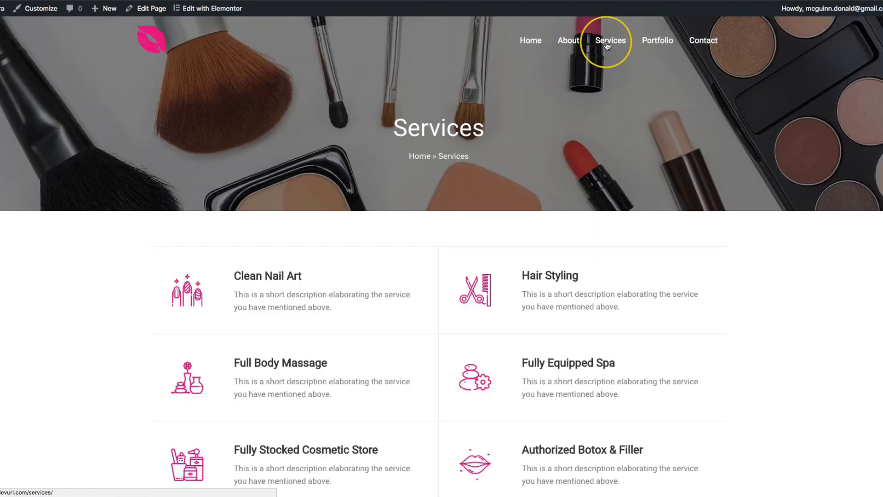
pyautogui.click(656, 39)
pyautogui.click(704, 41)
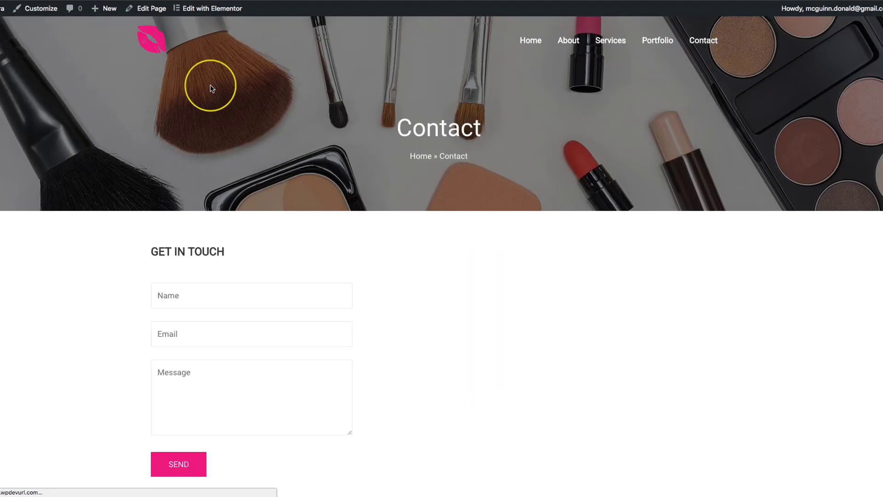
pyautogui.click(566, 44)
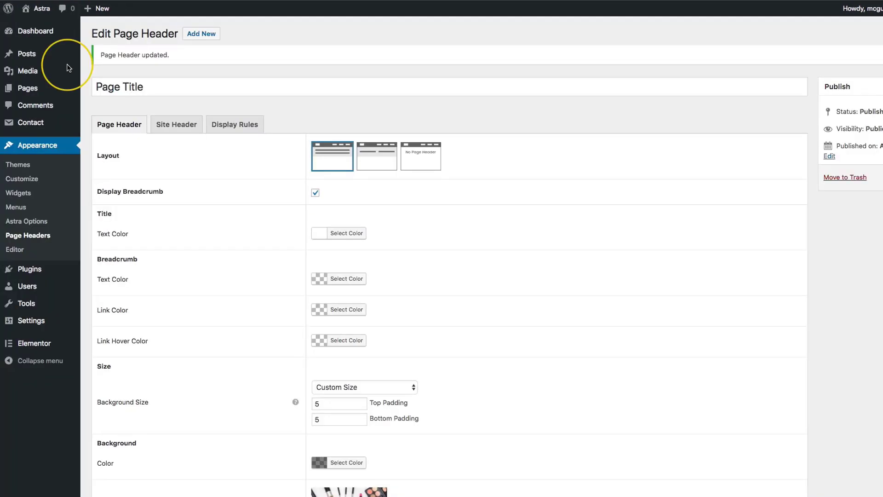
# Step: Toggle Merge Page Header with Site Header on the Site Header tab, leaving it unticked
pyautogui.click(183, 128)
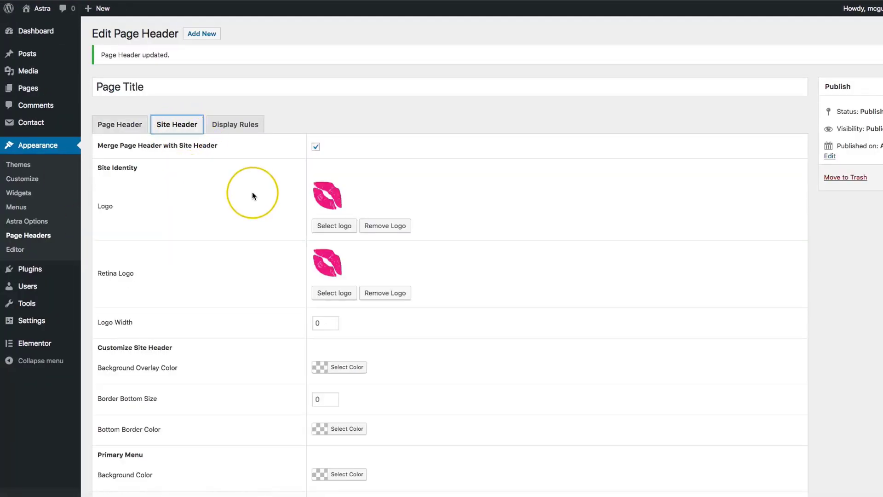
pyautogui.click(315, 147)
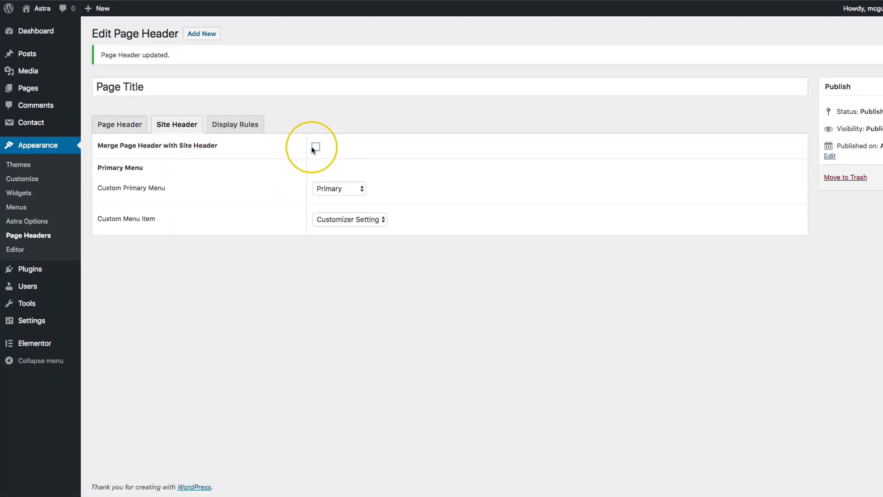
pyautogui.click(316, 147)
pyautogui.scroll(-3, 295, 152)
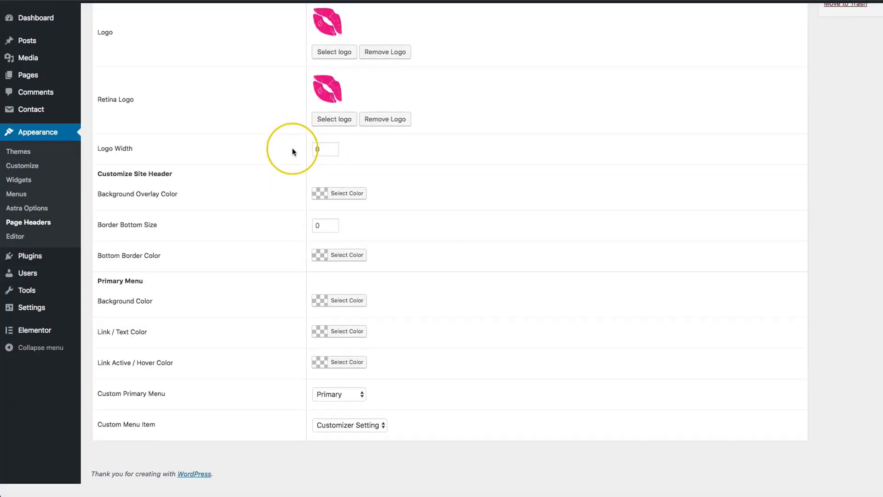
pyautogui.scroll(3, 294, 152)
pyautogui.click(315, 147)
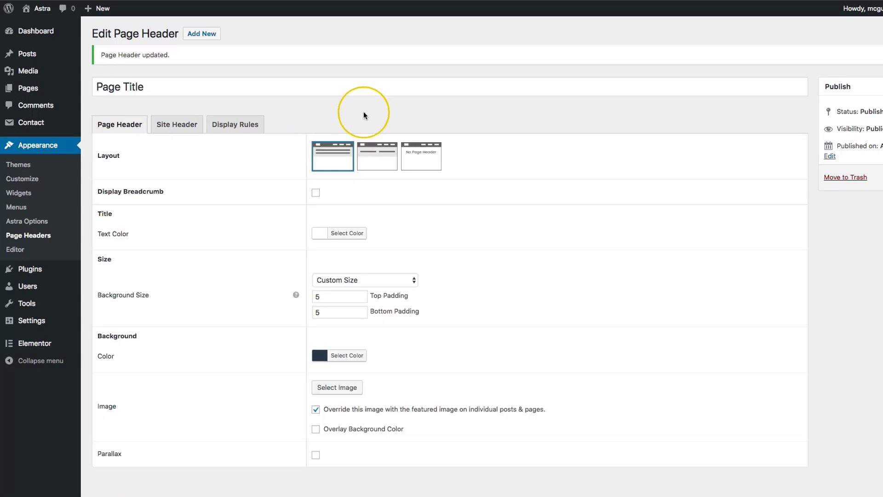
# Step: Choose the No Page Header layout and tick Merge Page Header with Site Header
pyautogui.click(370, 156)
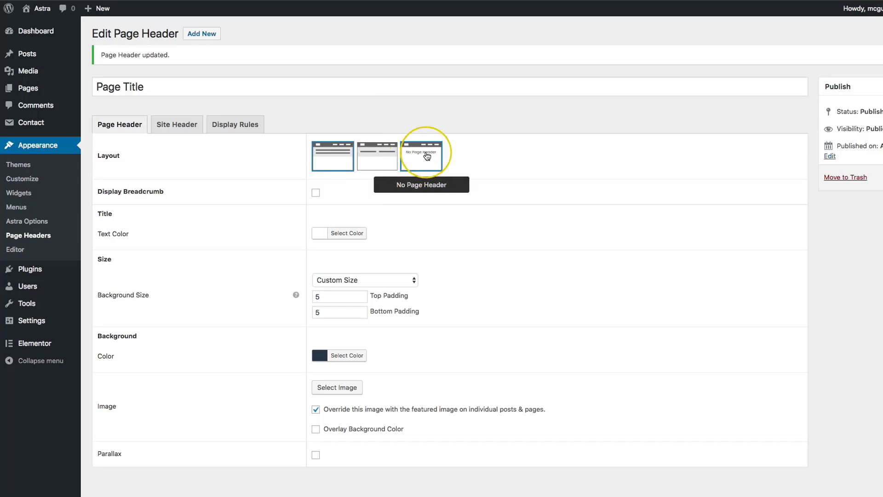
pyautogui.click(417, 155)
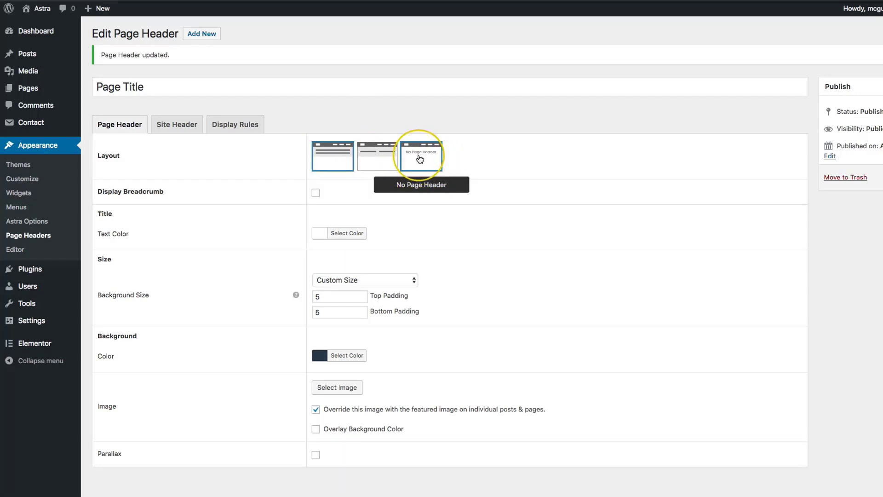
pyautogui.click(420, 159)
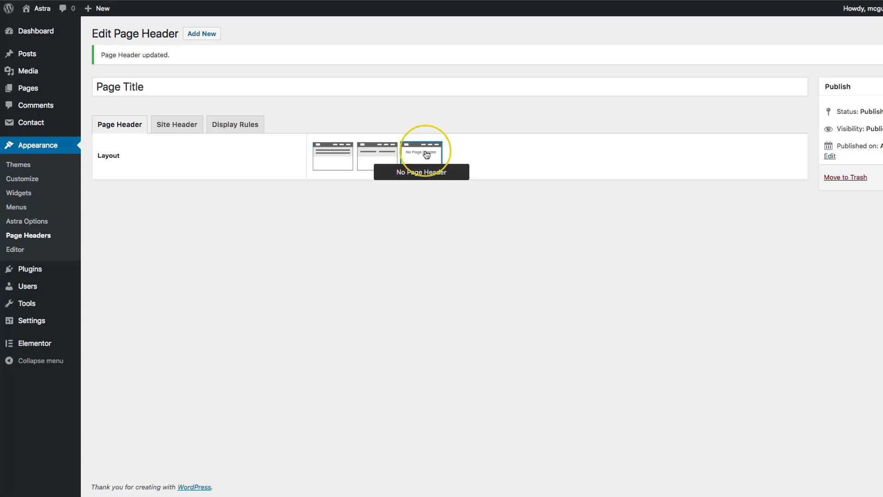
pyautogui.click(362, 166)
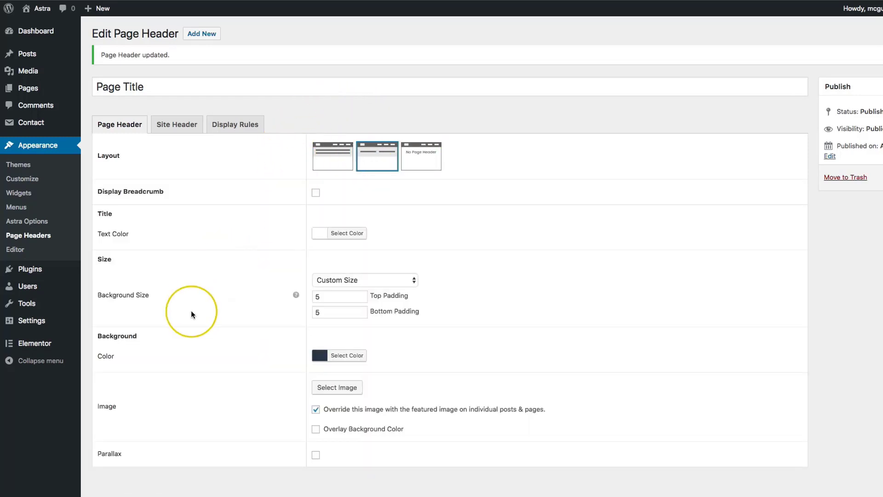
pyautogui.click(416, 156)
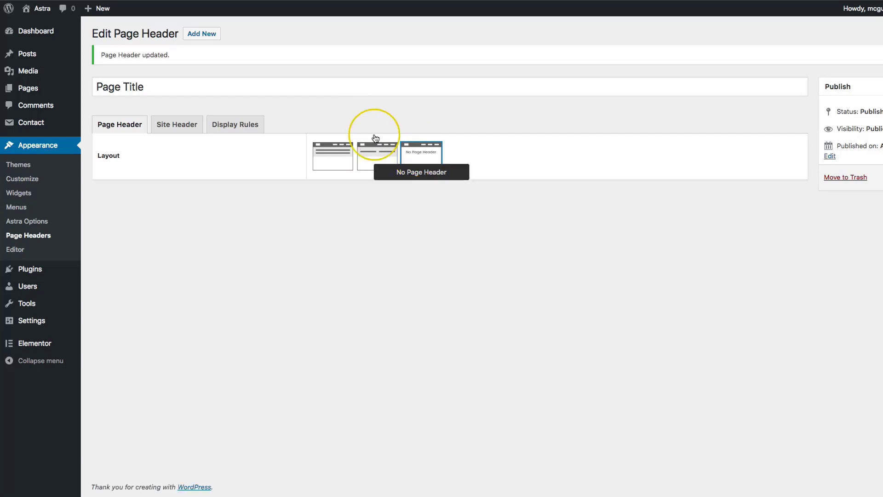
pyautogui.click(177, 125)
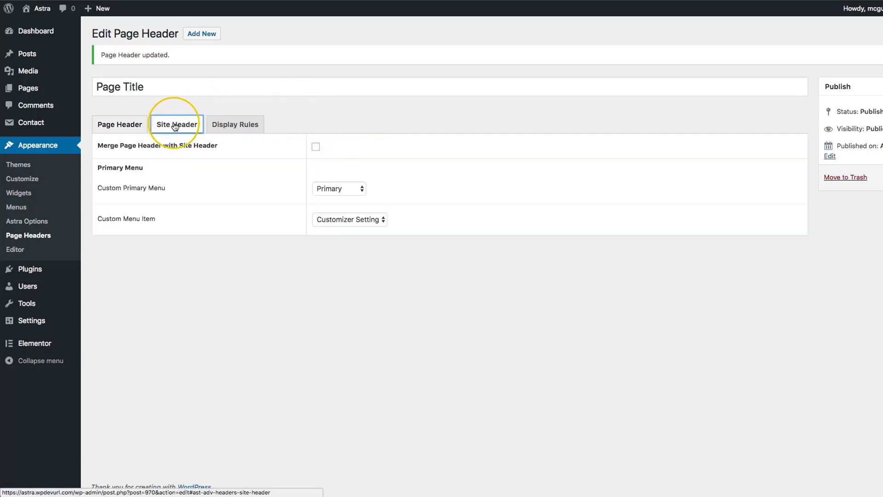
pyautogui.click(314, 148)
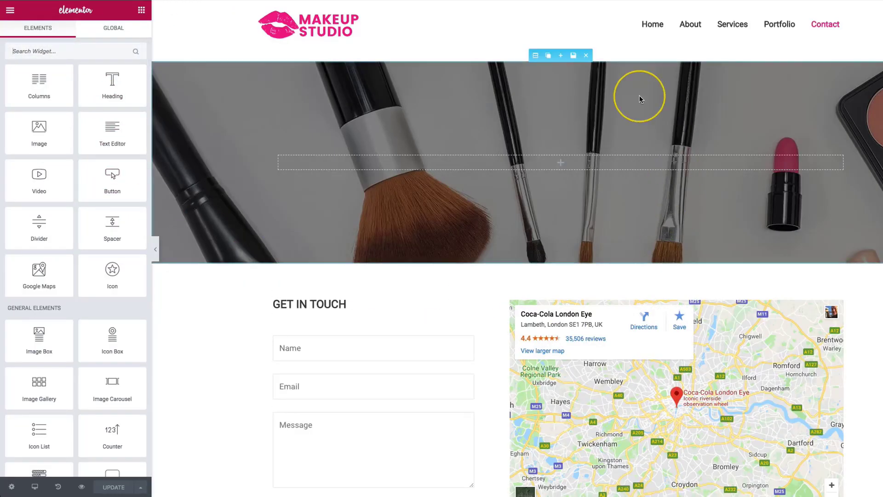
# Step: In the banner section's Style tab, collapse Background and expand Background Overlay
pyautogui.click(533, 56)
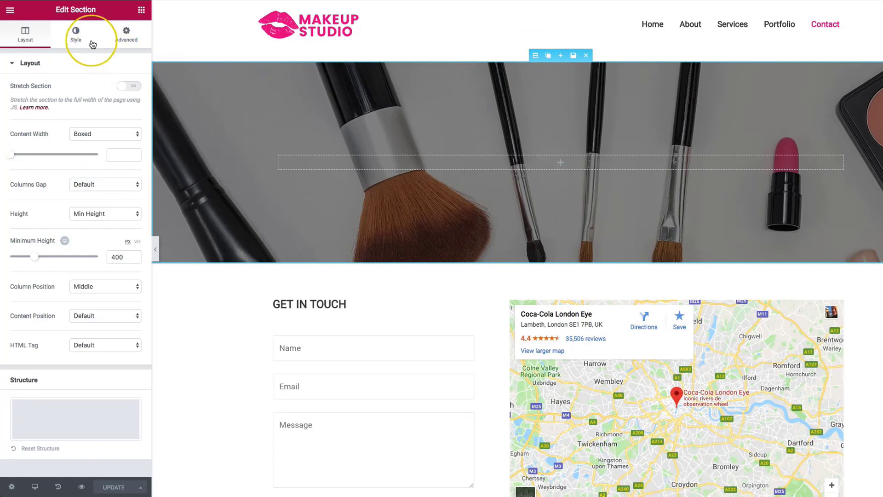
pyautogui.click(77, 35)
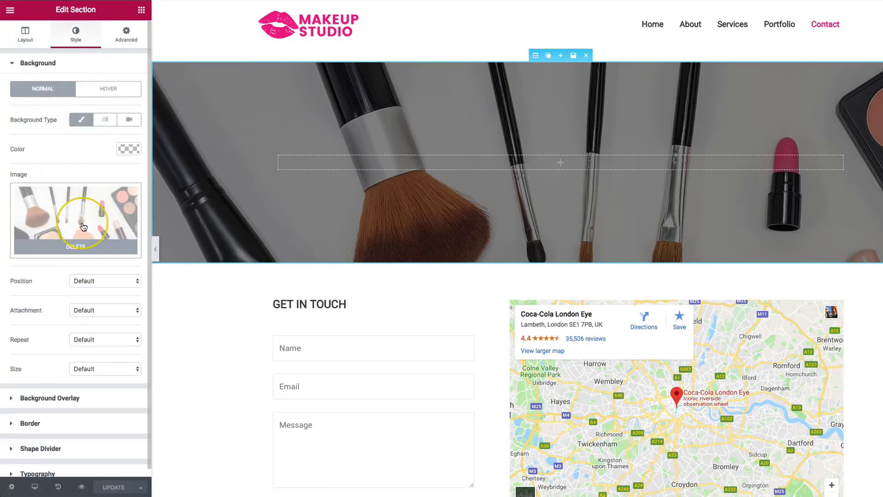
pyautogui.click(65, 65)
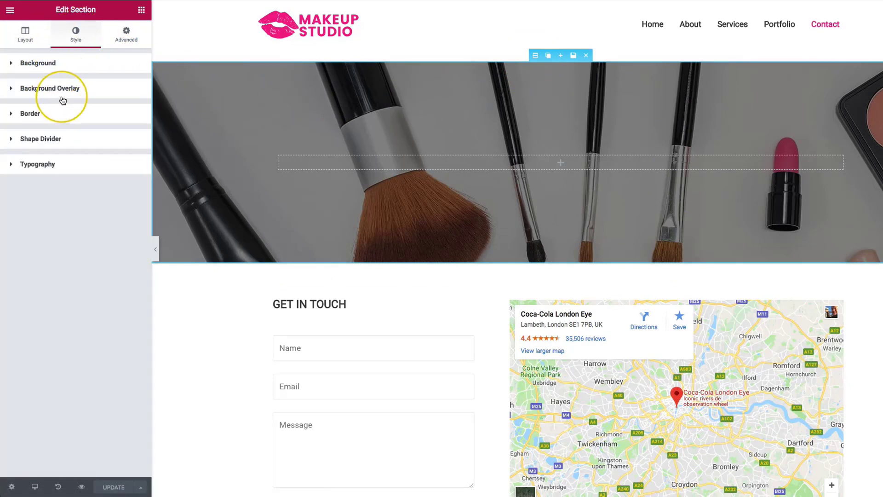
pyautogui.click(55, 90)
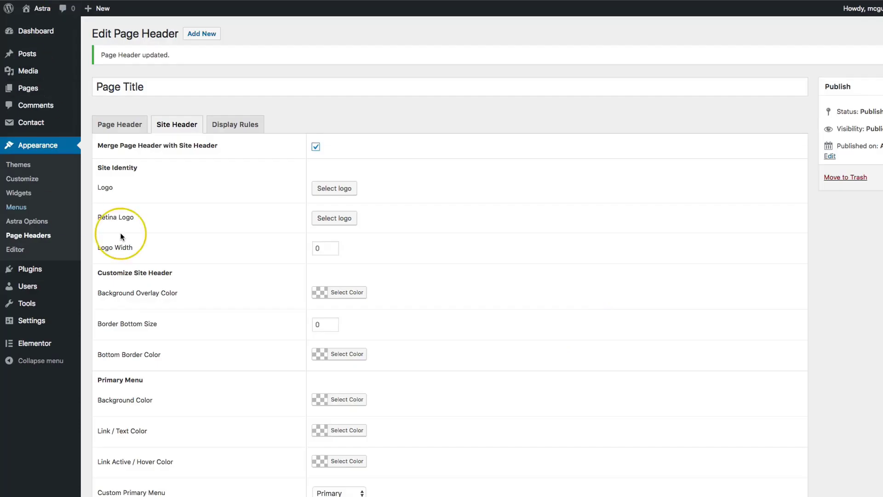
# Step: Set the Site Header's Link / Text Color to white
pyautogui.click(144, 121)
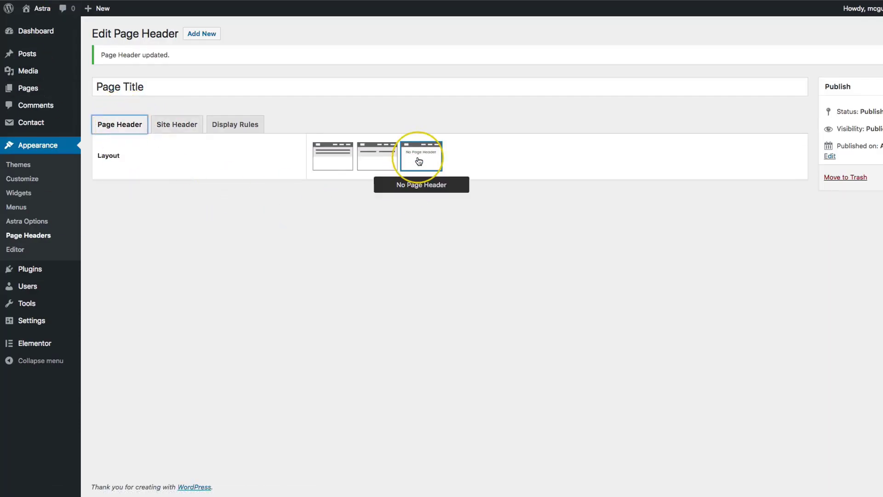
pyautogui.click(180, 125)
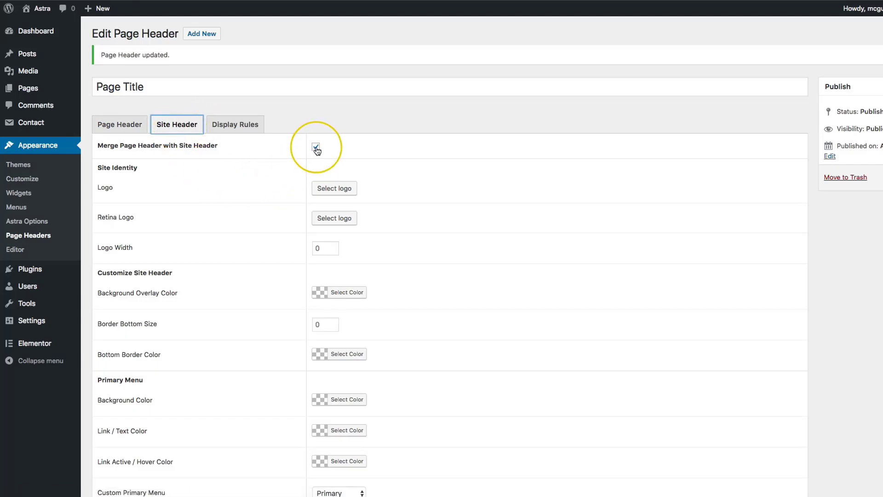
pyautogui.scroll(-3, 257, 179)
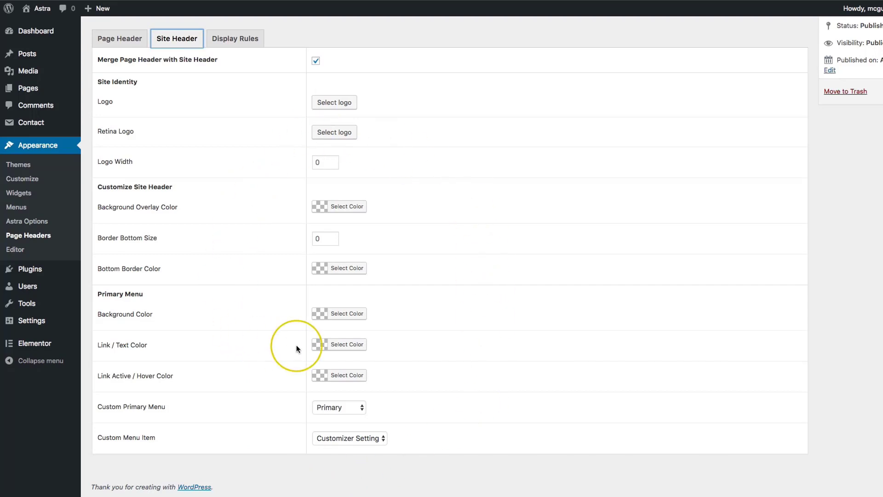
pyautogui.click(338, 313)
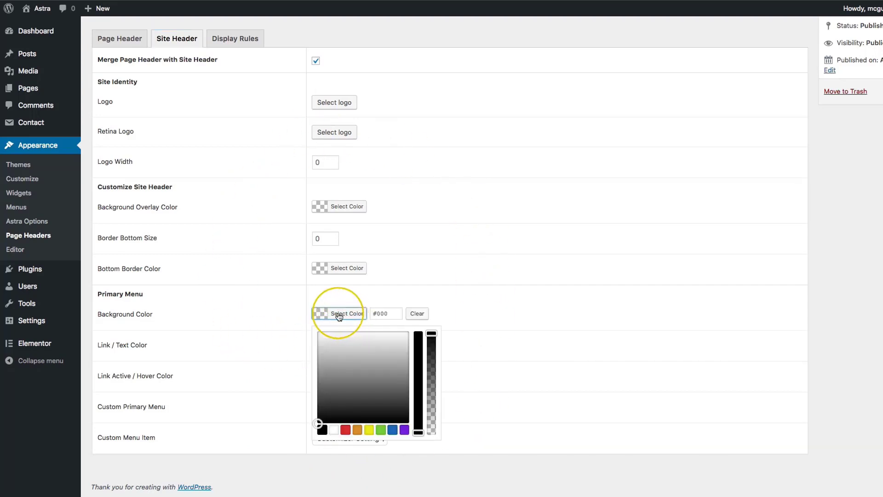
pyautogui.click(306, 332)
pyautogui.click(349, 345)
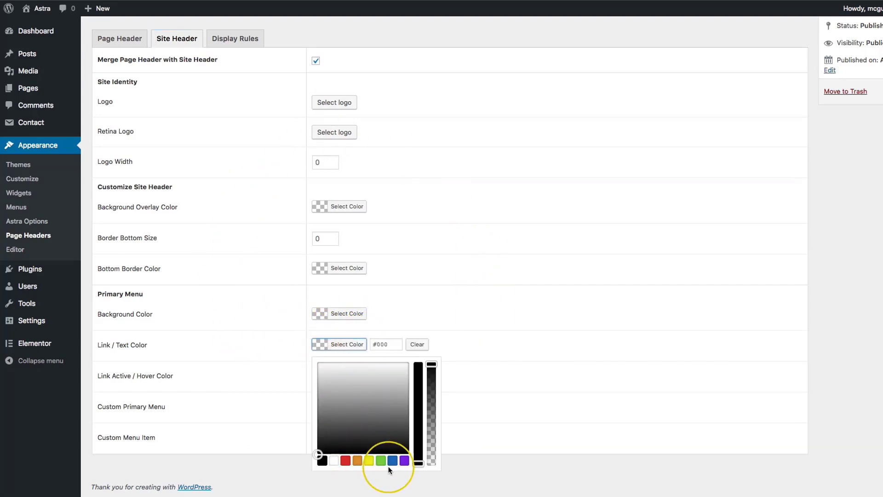
pyautogui.click(334, 461)
pyautogui.click(299, 410)
# Step: Set Link Active / Hover Color to pink #e83588 and update the page header
pyautogui.click(350, 375)
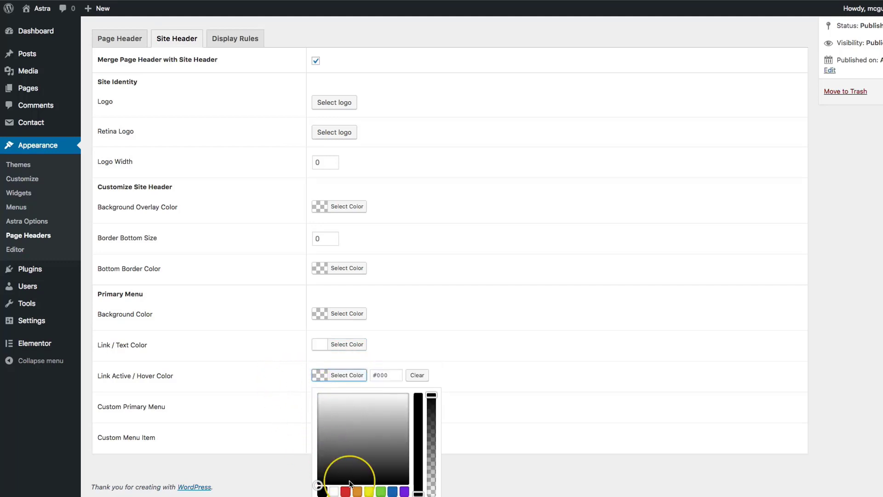
pyautogui.click(346, 492)
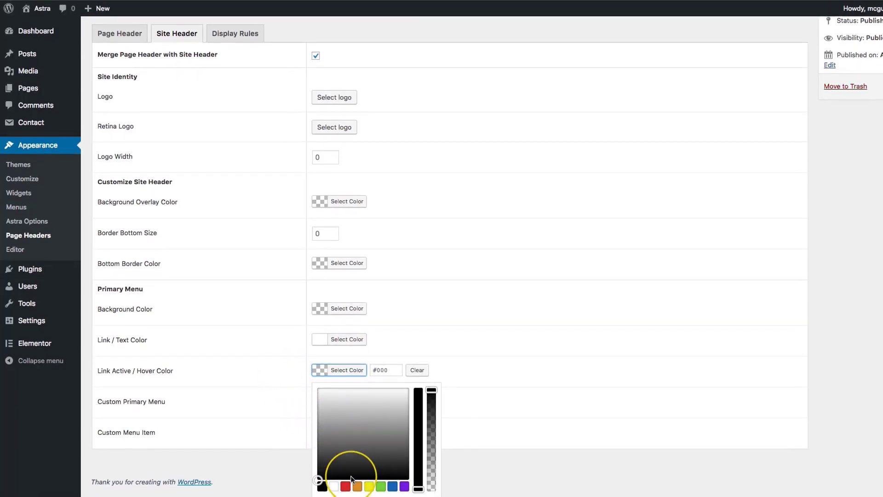
pyautogui.moveTo(397, 416); pyautogui.dragTo(402, 397)
pyautogui.click(231, 384)
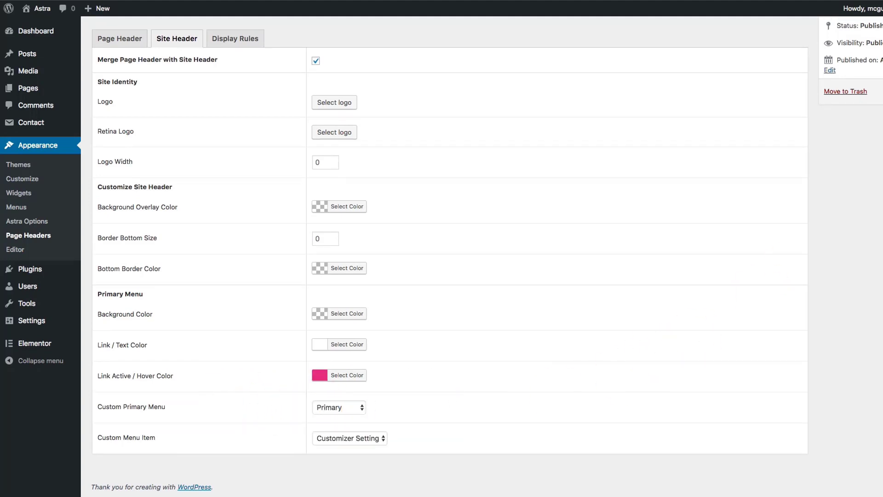
pyautogui.click(879, 97)
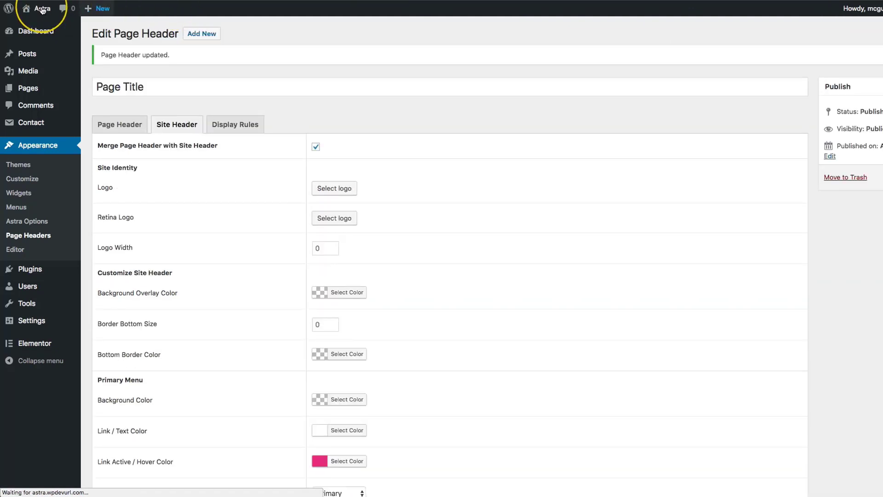
# Step: Visit the live site from the admin bar and open the Contact page
pyautogui.moveTo(41, 10)
pyautogui.click(87, 25)
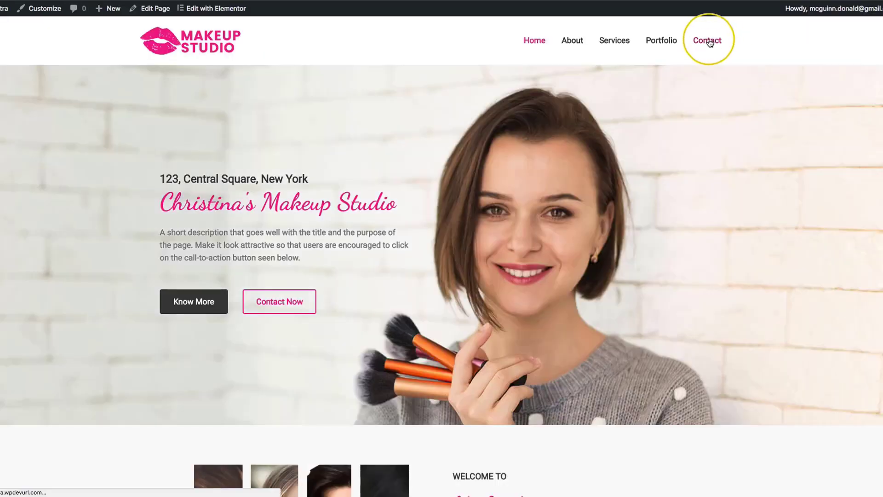
pyautogui.click(709, 41)
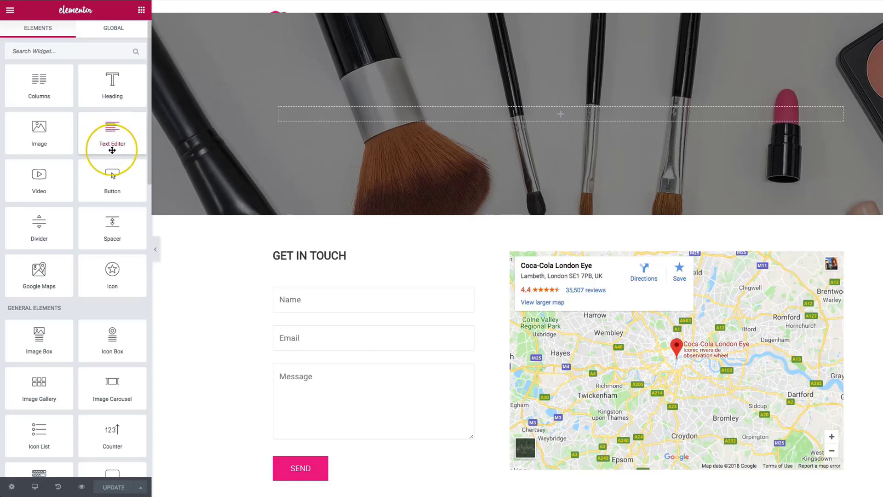
# Step: Add a Button widget to the brushes banner with white background and black text
pyautogui.moveTo(114, 180); pyautogui.dragTo(451, 118)
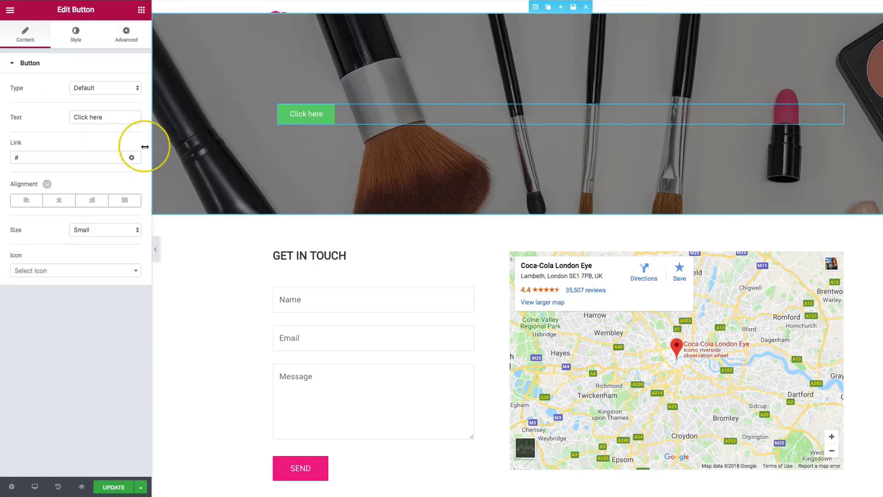
pyautogui.click(74, 41)
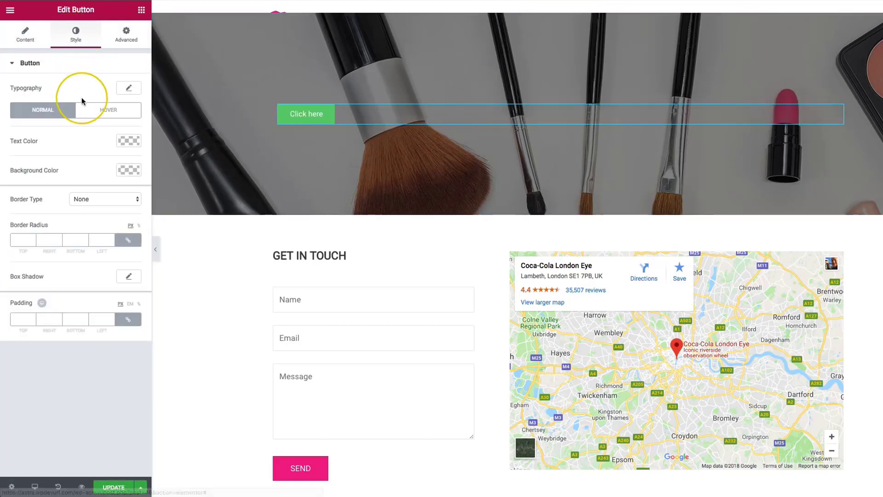
pyautogui.click(129, 170)
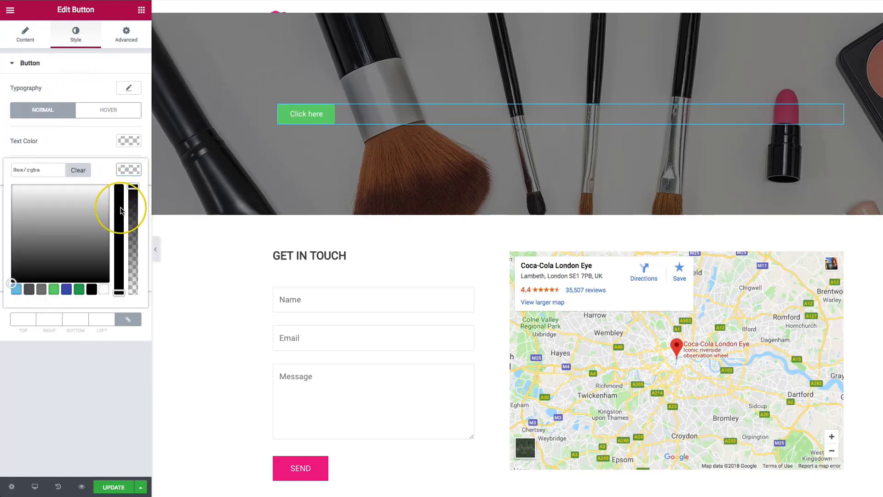
pyautogui.click(104, 289)
pyautogui.click(125, 175)
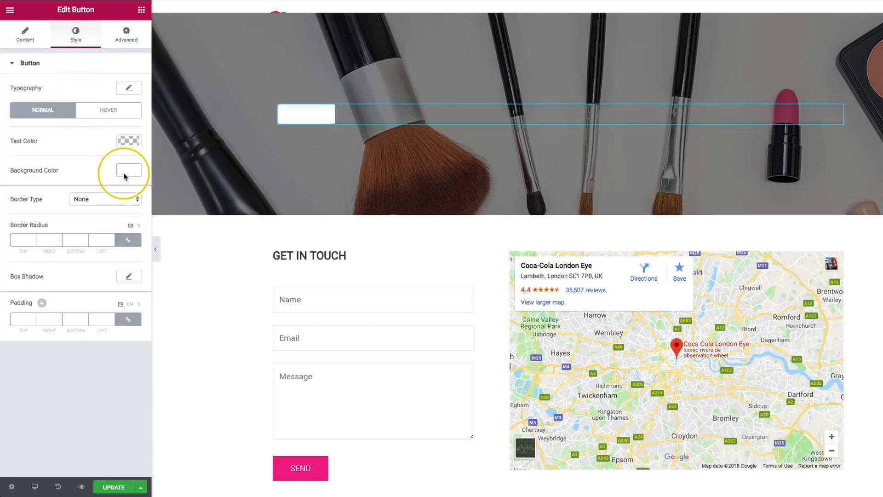
pyautogui.click(129, 141)
pyautogui.click(91, 260)
pyautogui.click(130, 142)
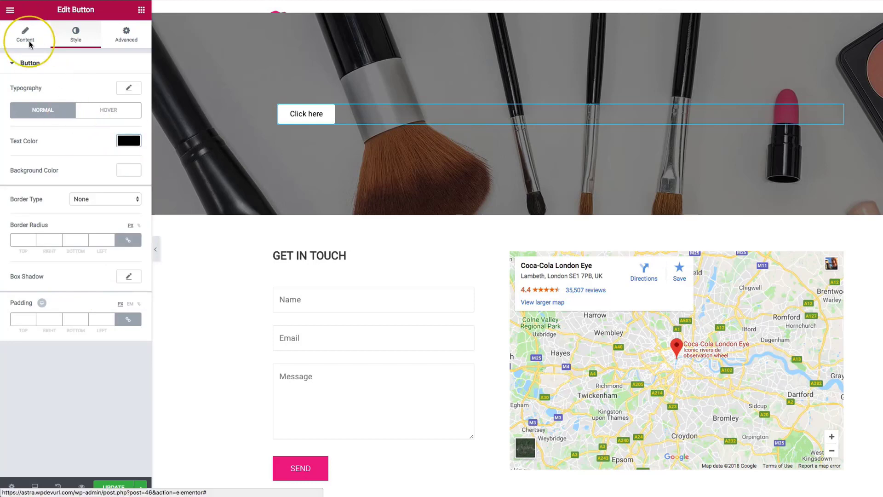
# Step: Label the button 'Email Us!', center it, make it Medium and give it a mailto link
pyautogui.click(25, 35)
pyautogui.moveTo(73, 118); pyautogui.dragTo(99, 116)
pyautogui.write('Emai')
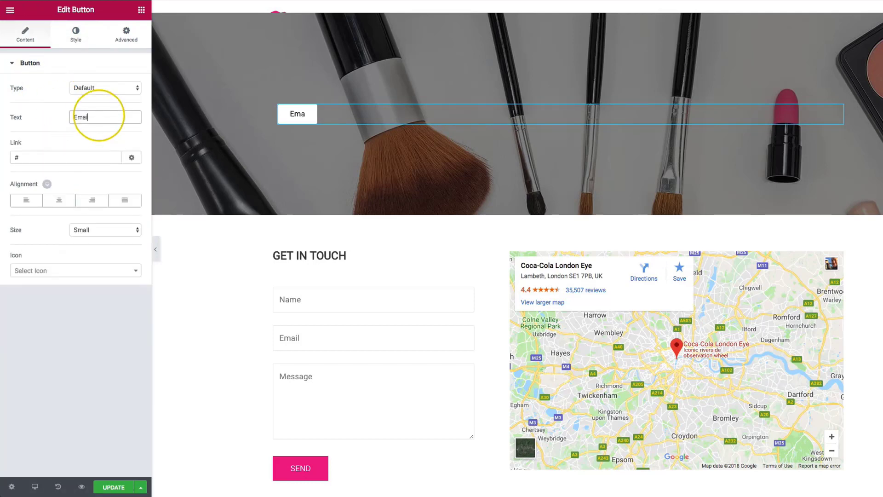
pyautogui.write('l Us!')
pyautogui.click(59, 200)
pyautogui.click(103, 230)
pyautogui.click(90, 240)
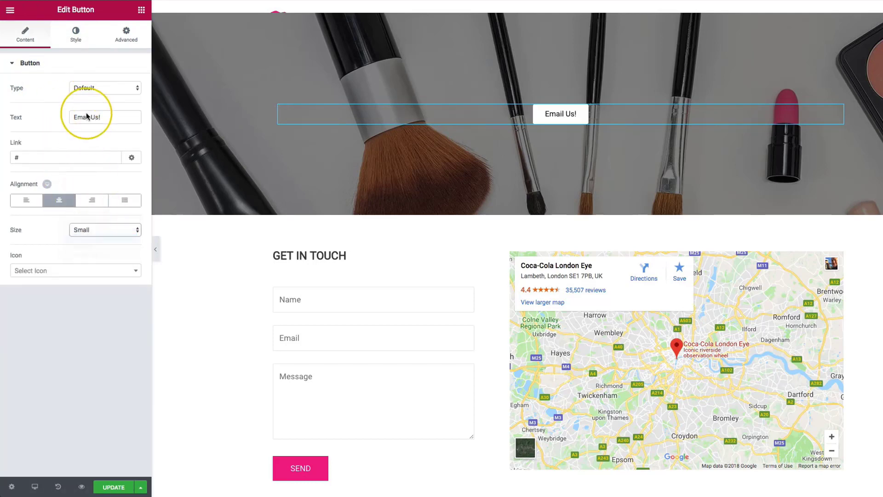
pyautogui.click(76, 157)
pyautogui.press('BackSpace')
pyautogui.write('mailto:email@address.com')
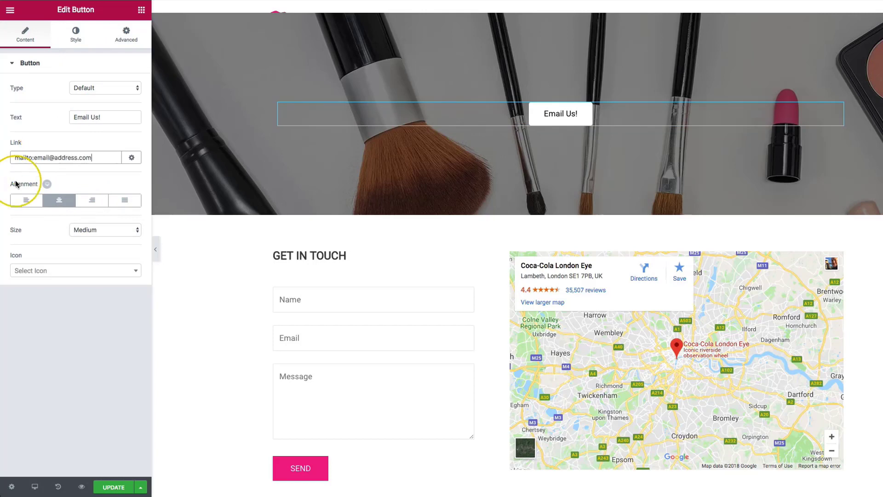
pyautogui.click(142, 9)
# Step: Add a Heading widget above the Email Us! button and make its text white
pyautogui.write('he')
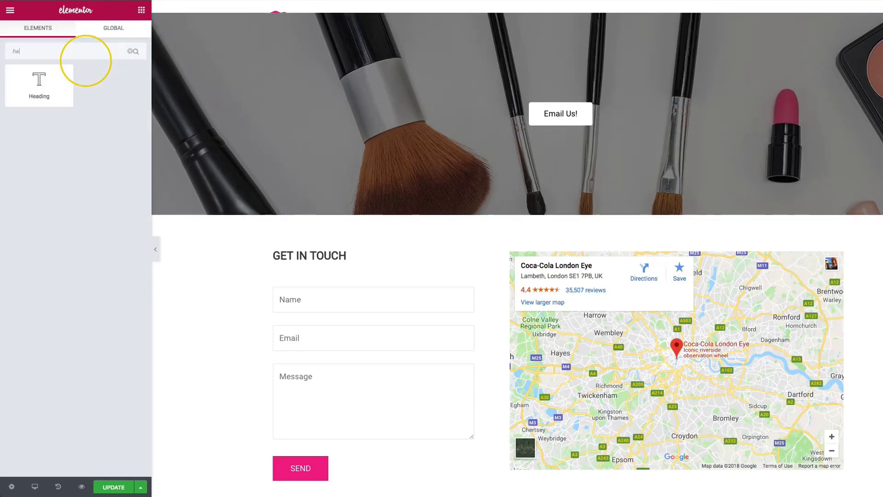
pyautogui.moveTo(55, 82); pyautogui.dragTo(506, 108)
pyautogui.click(99, 197)
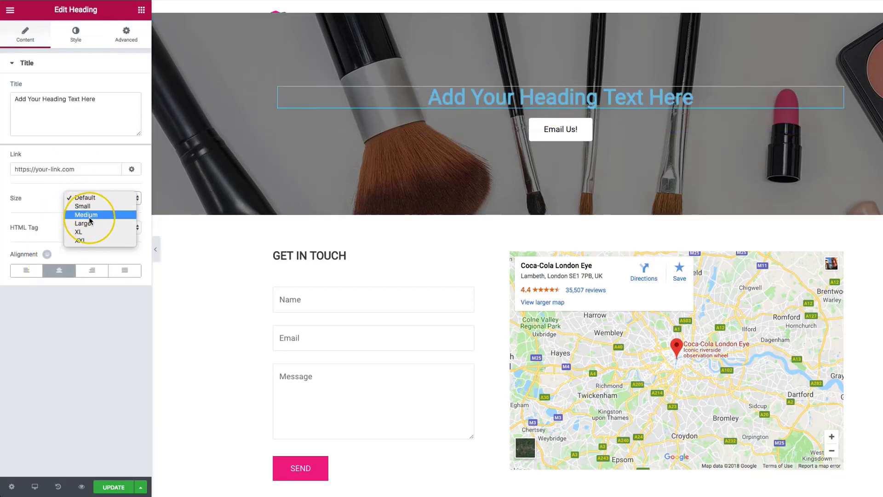
pyautogui.click(86, 215)
pyautogui.click(76, 35)
pyautogui.click(128, 87)
pyautogui.click(104, 208)
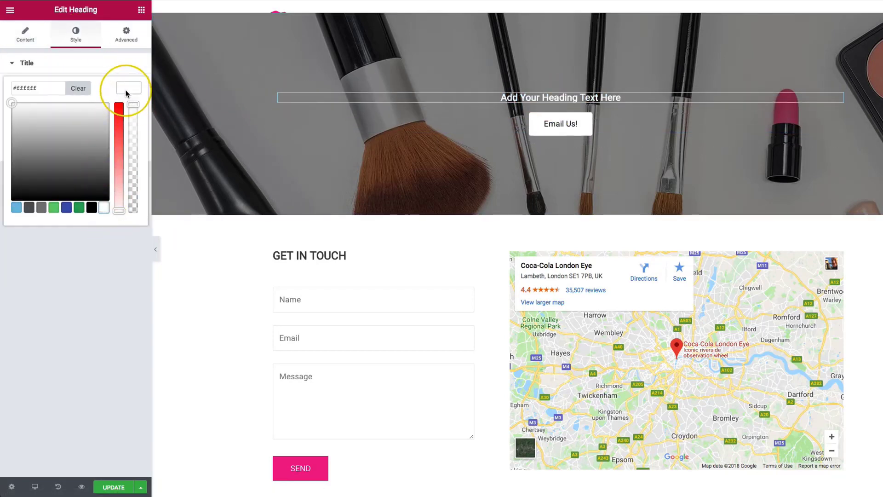
pyautogui.click(128, 88)
# Step: Change the heading text to 'Contact Us!', set Size to XL, and update the page
pyautogui.click(26, 34)
pyautogui.tripleClick(63, 101)
pyautogui.write('Contact Us!')
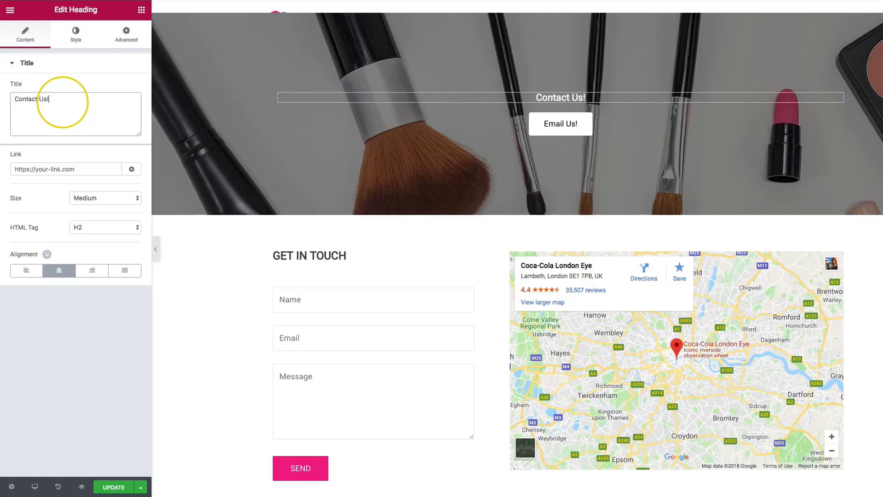
pyautogui.click(95, 197)
pyautogui.click(90, 224)
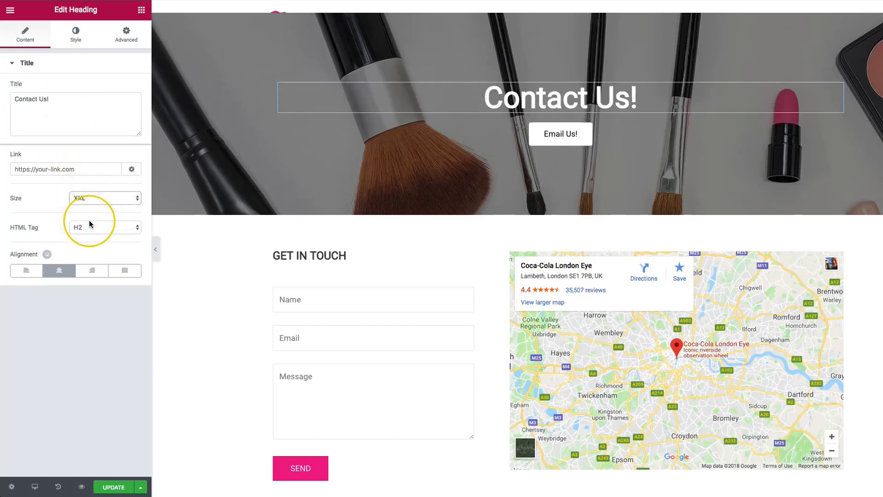
pyautogui.click(95, 197)
pyautogui.click(94, 191)
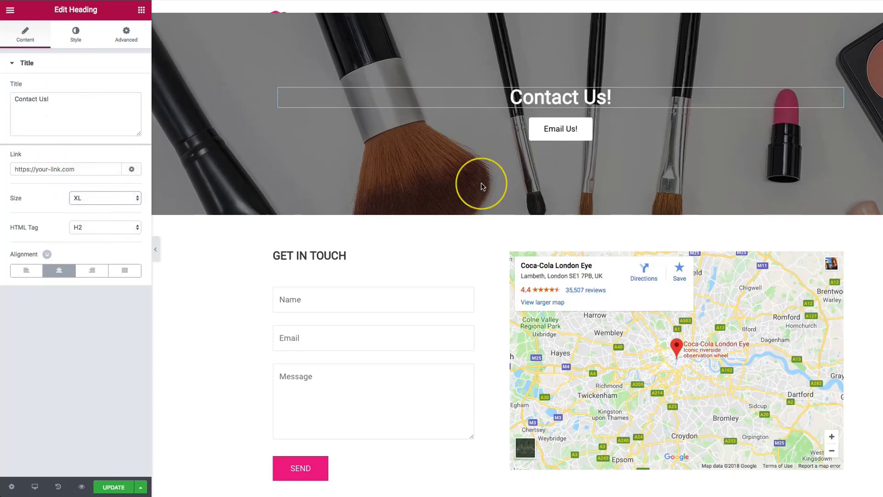
pyautogui.click(113, 486)
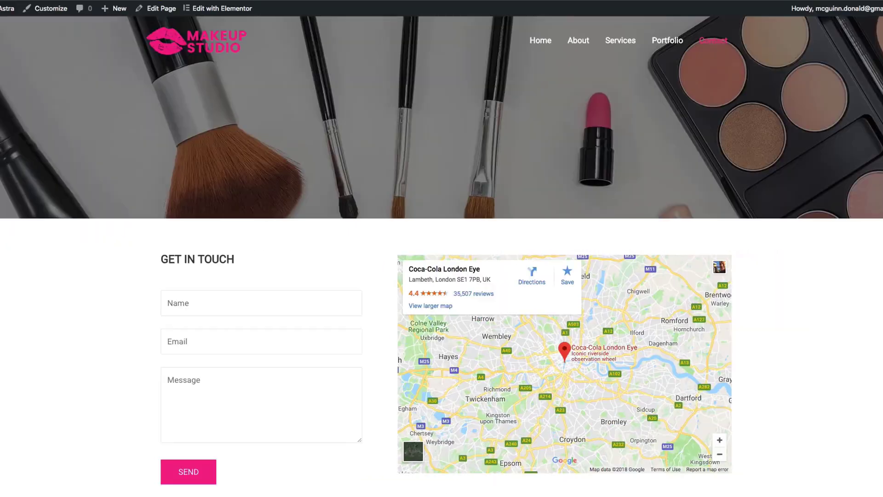
# Step: Reload the live Contact page and review the page header's layout and Site Header settings
pyautogui.hotkey('ctrl', 'r')
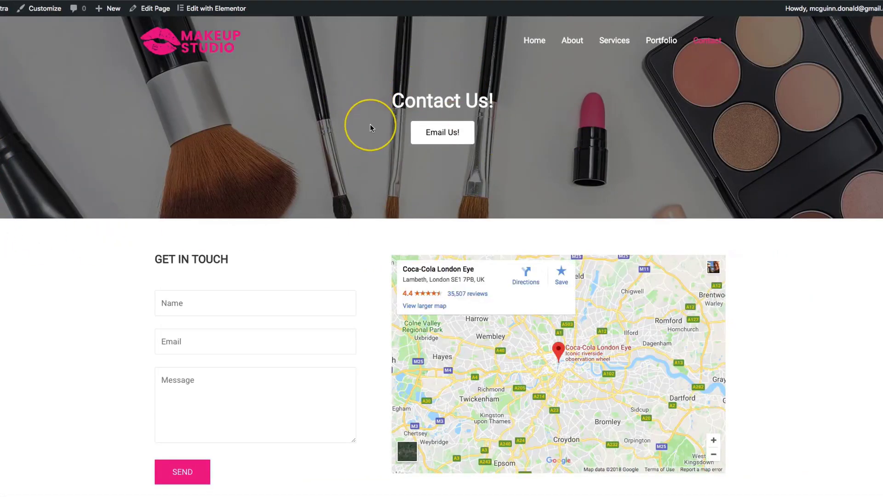
pyautogui.moveTo(393, 97); pyautogui.dragTo(491, 120)
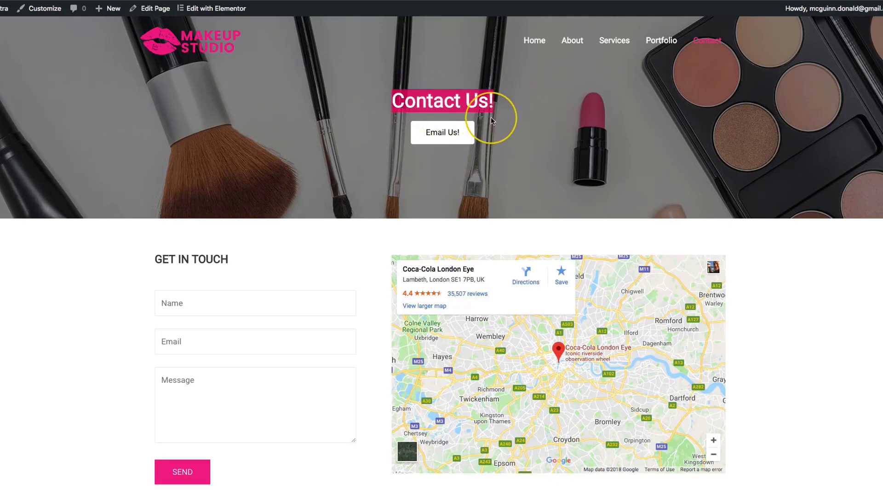
pyautogui.click(275, 135)
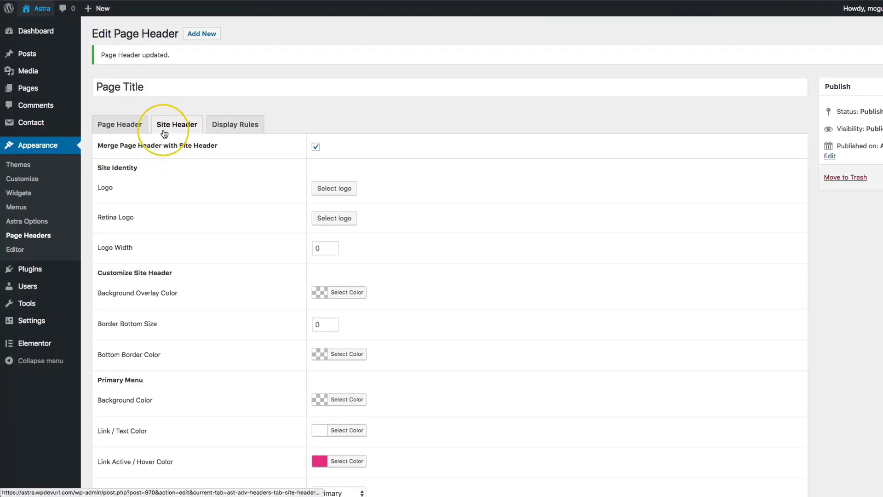
pyautogui.click(121, 125)
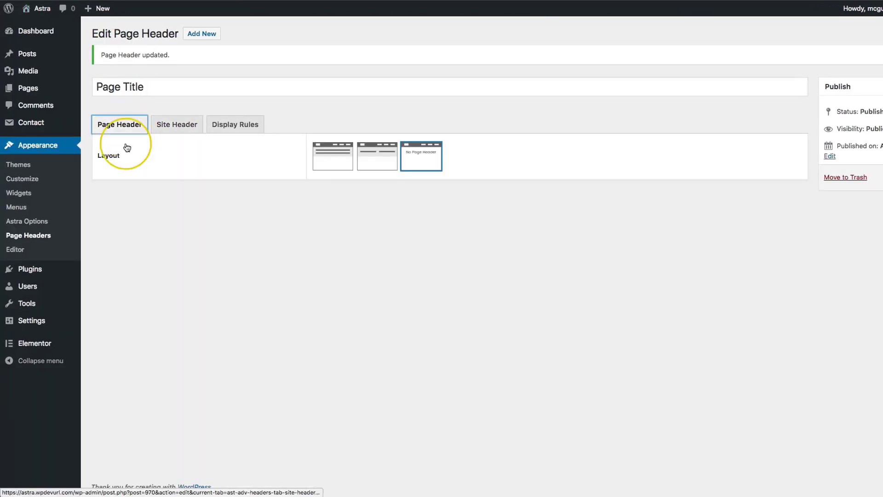
pyautogui.click(178, 124)
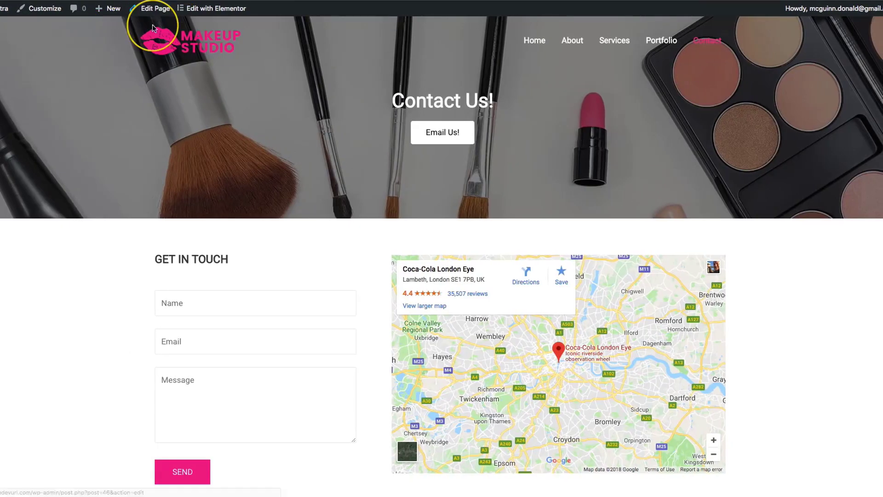
# Step: Go Home and back to Contact to confirm the 'Contact Us!' heading in the banner
pyautogui.click(161, 36)
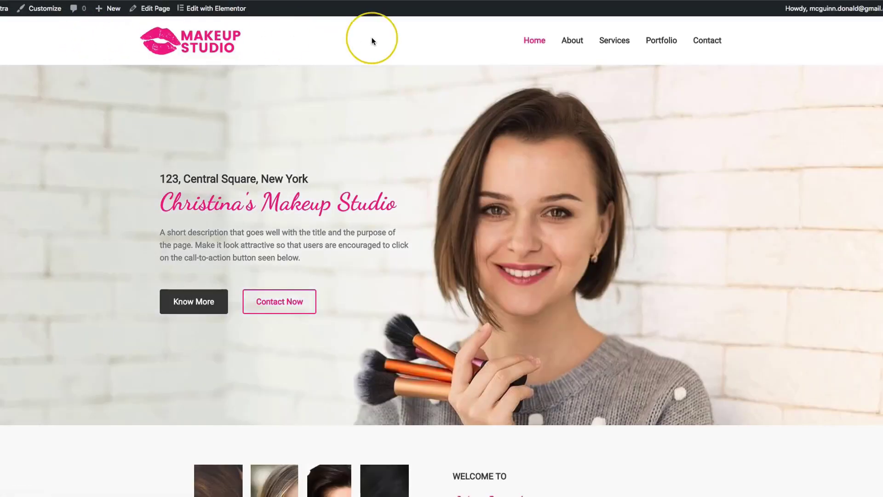
pyautogui.click(705, 42)
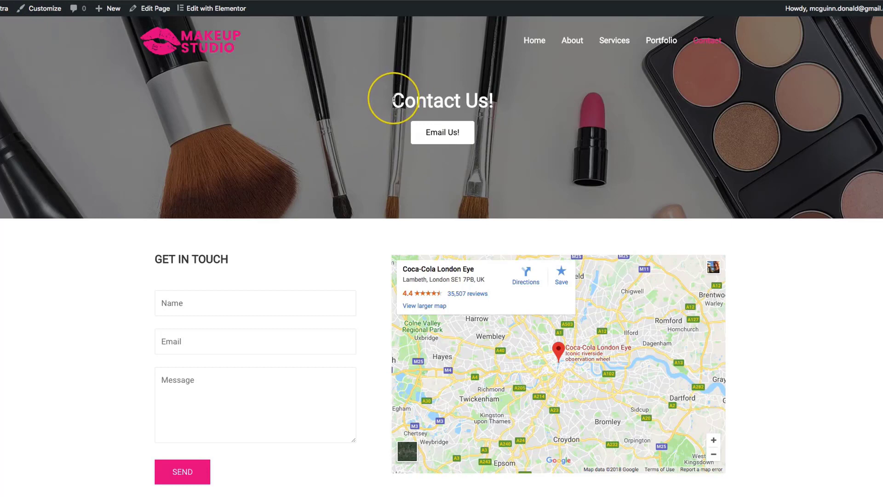
pyautogui.moveTo(393, 99); pyautogui.dragTo(492, 99)
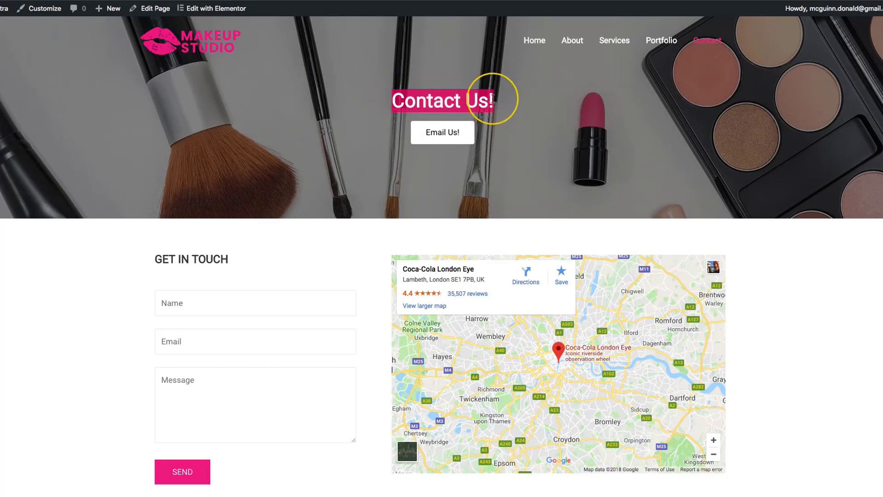
pyautogui.click(441, 101)
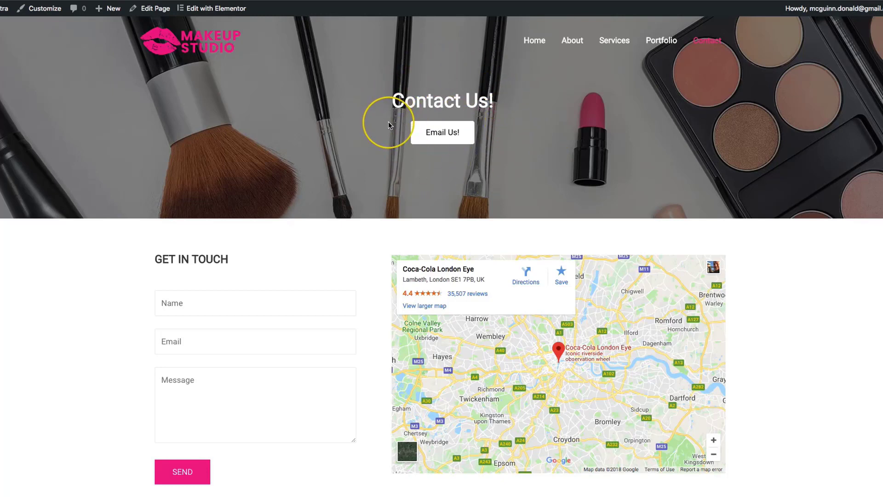
pyautogui.moveTo(389, 103); pyautogui.dragTo(492, 117)
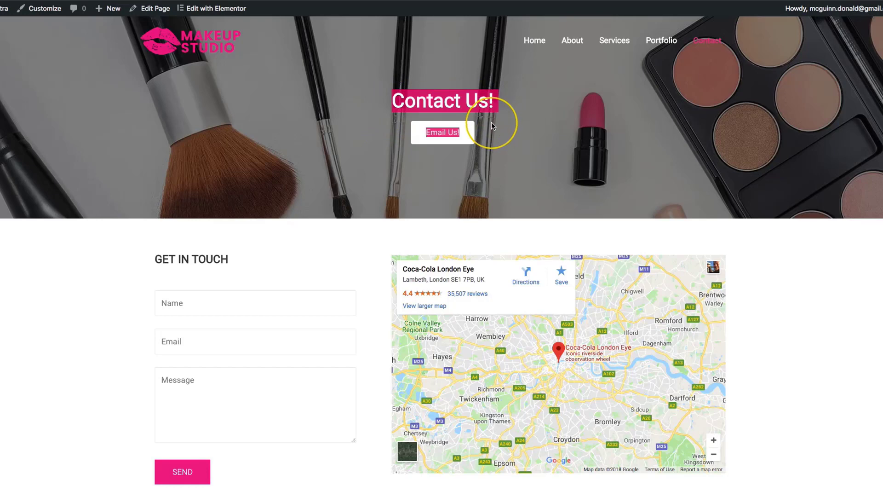
pyautogui.click(492, 123)
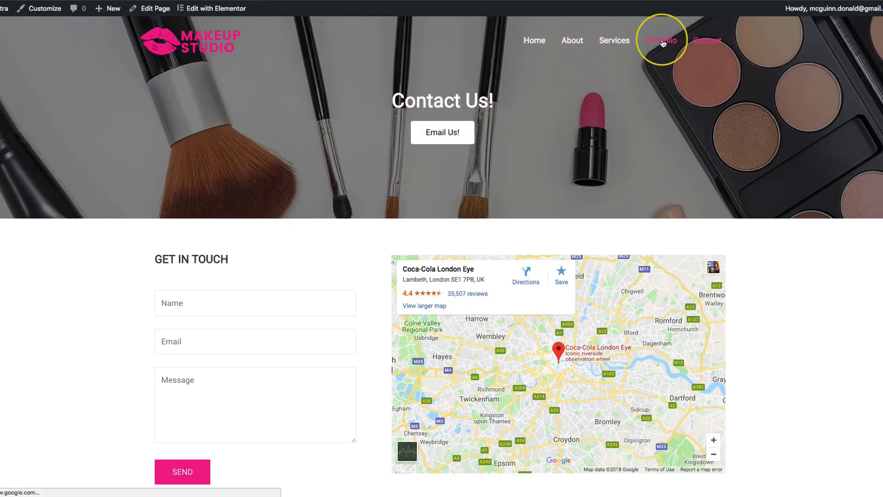
# Step: Go to the live Portfolio page and launch Elementor on it from the admin bar
pyautogui.click(663, 43)
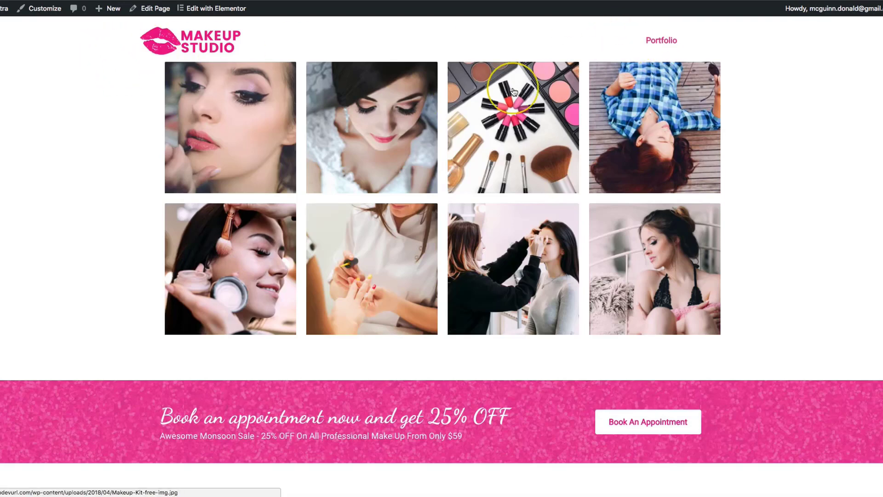
pyautogui.click(207, 9)
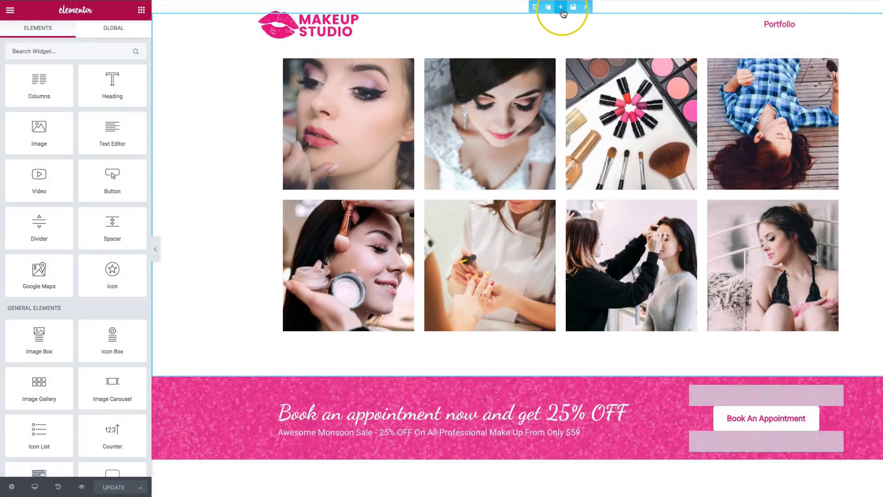
# Step: Add a one-column section at the page top with the pink glitter image as its background
pyautogui.click(561, 8)
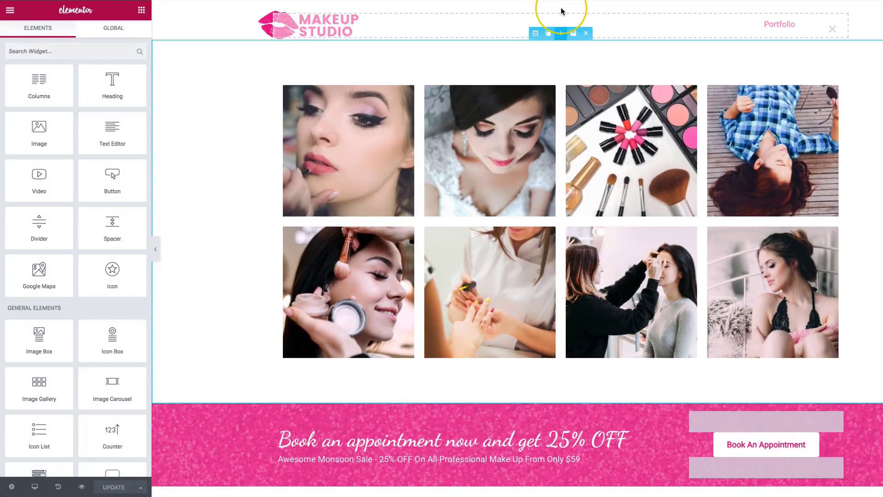
pyautogui.click(517, 50)
pyautogui.click(432, 76)
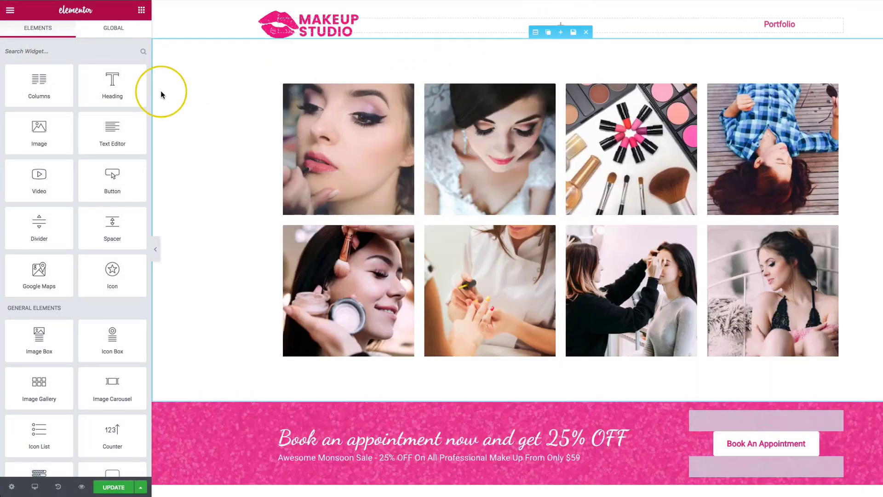
pyautogui.click(534, 7)
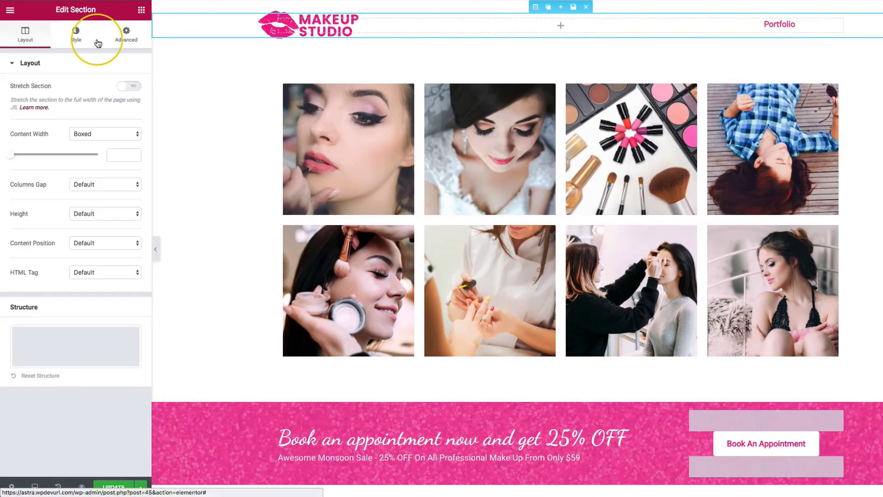
pyautogui.click(75, 37)
pyautogui.click(79, 123)
pyautogui.click(82, 205)
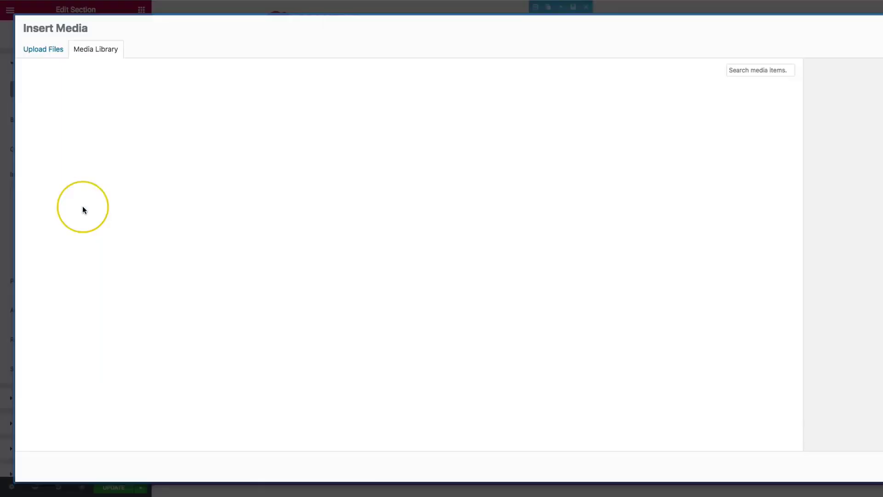
pyautogui.click(284, 282)
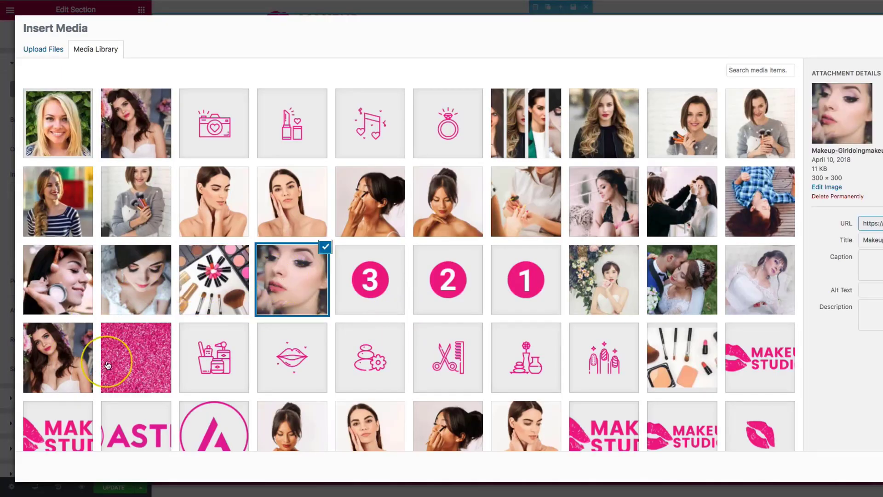
pyautogui.click(136, 358)
pyautogui.click(842, 466)
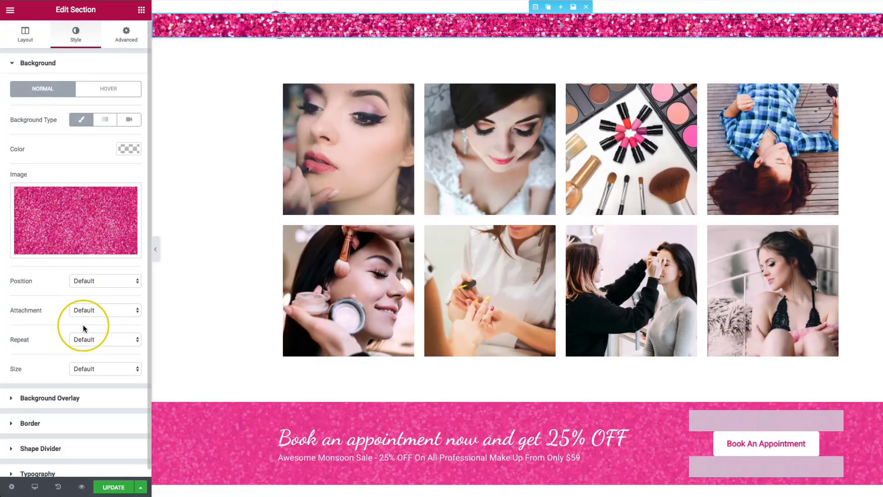
# Step: Give the banner section a minimum height and a solid colour background overlay
pyautogui.click(25, 34)
pyautogui.click(96, 214)
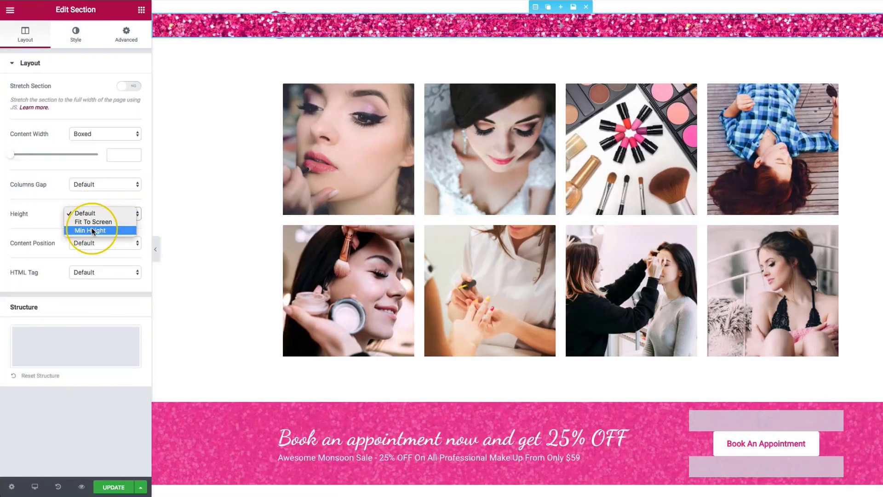
pyautogui.click(94, 232)
pyautogui.click(76, 35)
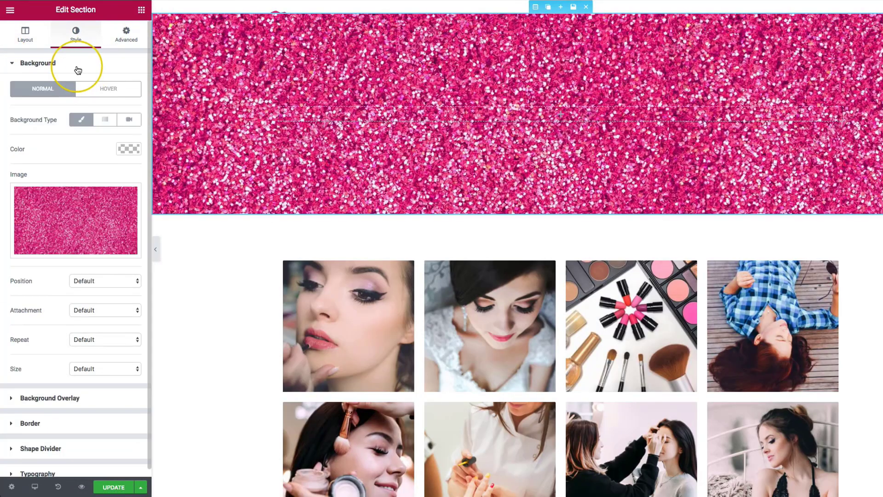
pyautogui.click(74, 63)
pyautogui.click(68, 89)
pyautogui.click(87, 145)
pyautogui.click(125, 174)
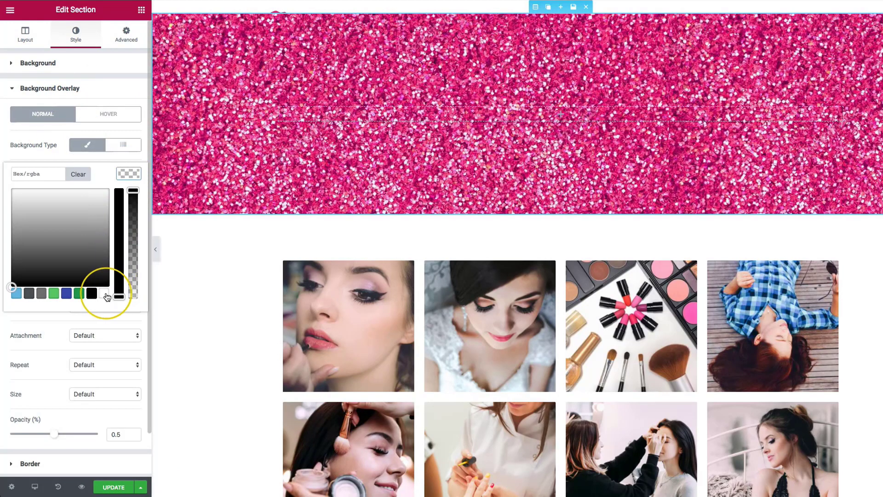
pyautogui.click(103, 295)
# Step: Place a centred black Heading widget reading 'Portfolio' in the glitter banner
pyautogui.click(130, 174)
pyautogui.click(141, 10)
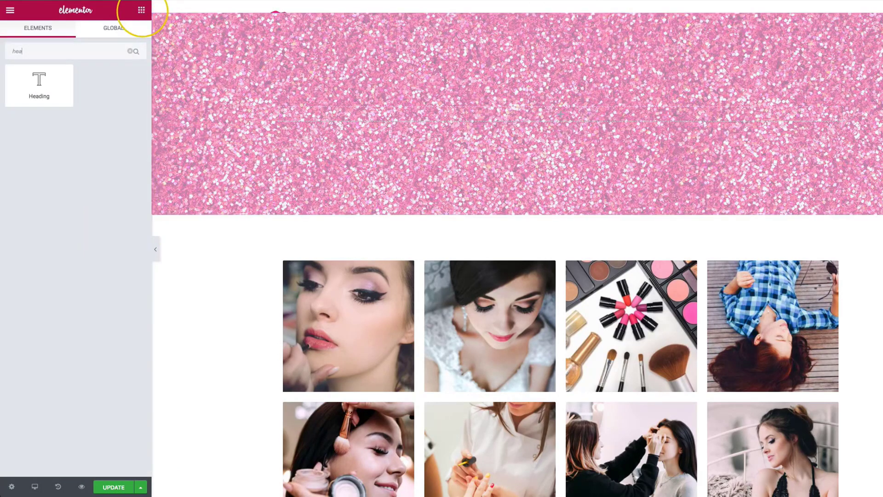
pyautogui.moveTo(39, 85); pyautogui.dragTo(434, 115)
pyautogui.click(61, 269)
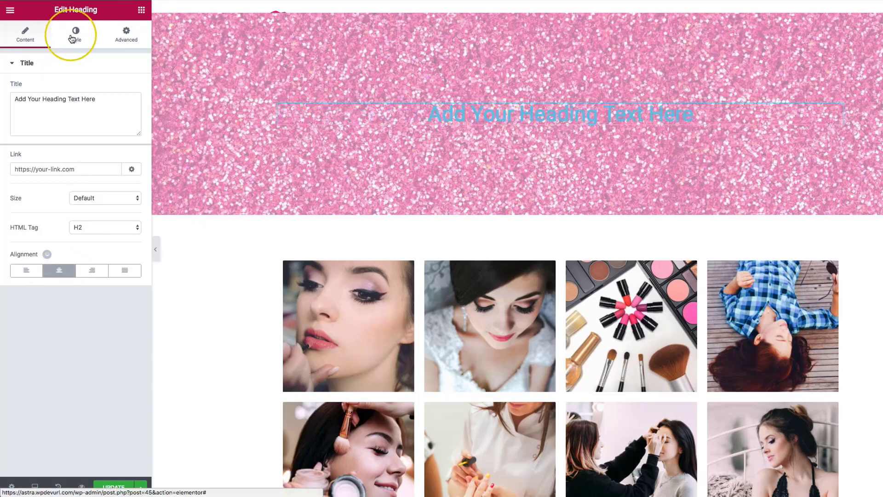
pyautogui.click(75, 34)
pyautogui.click(136, 84)
pyautogui.click(25, 34)
pyautogui.click(64, 109)
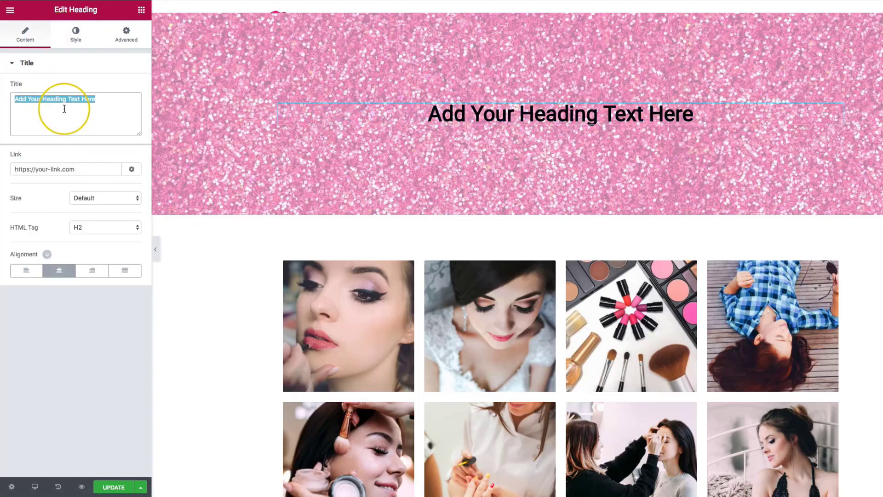
pyautogui.write('Portfolio')
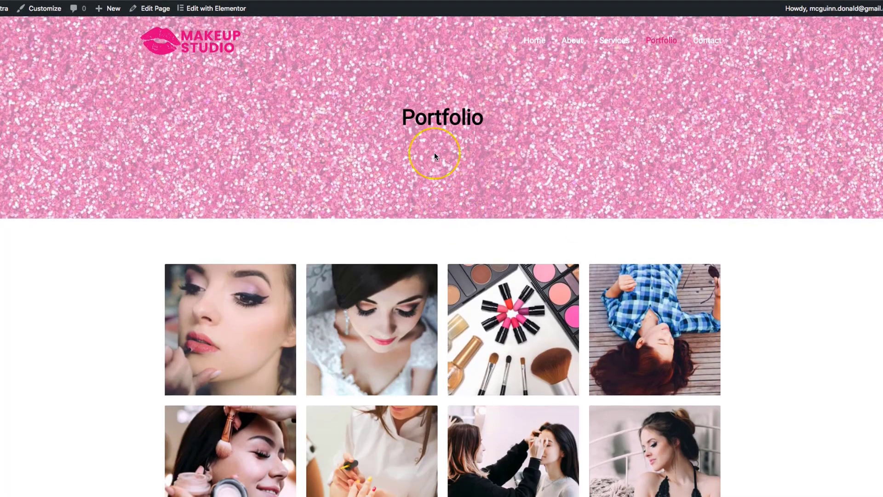
# Step: Highlight the 'Portfolio' heading on the live page to check how it appears
pyautogui.moveTo(413, 119); pyautogui.dragTo(489, 126)
pyautogui.click(293, 114)
pyautogui.moveTo(411, 120); pyautogui.dragTo(486, 120)
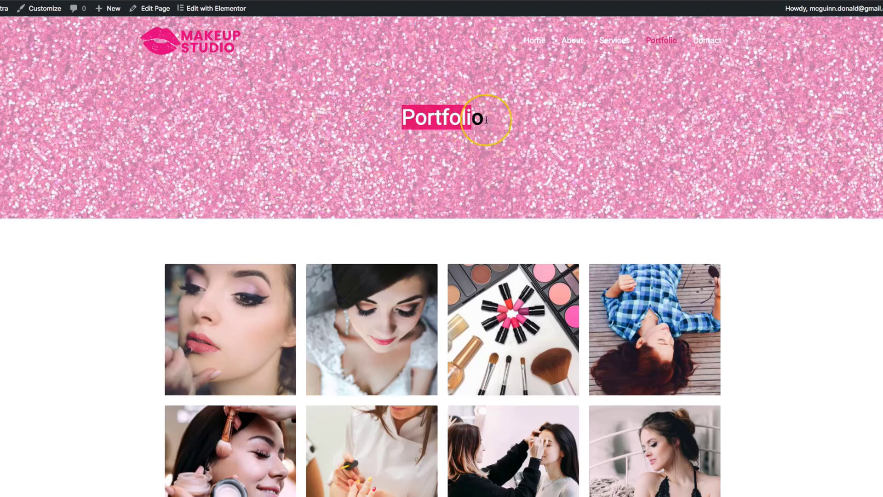
pyautogui.click(425, 163)
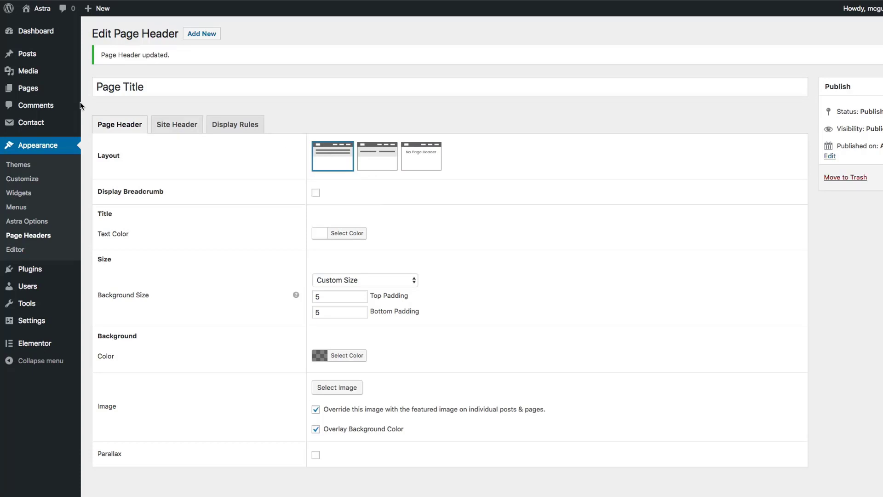
pyautogui.click(53, 91)
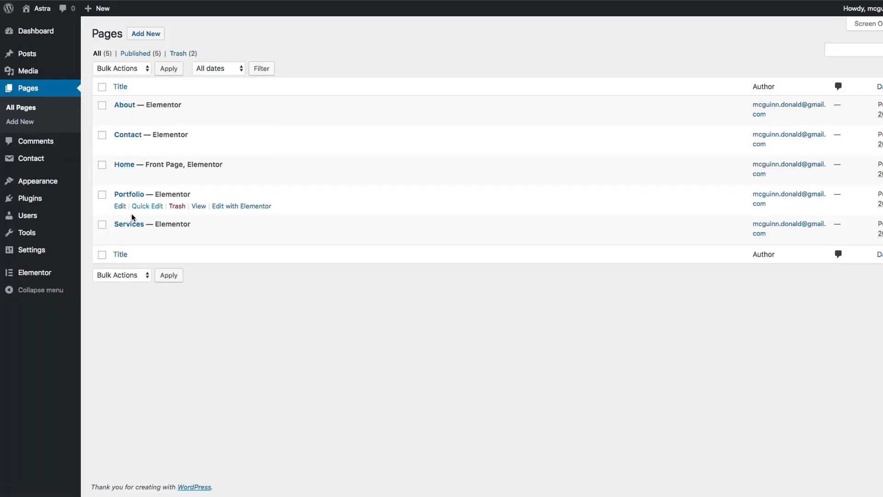
pyautogui.moveTo(121, 120)
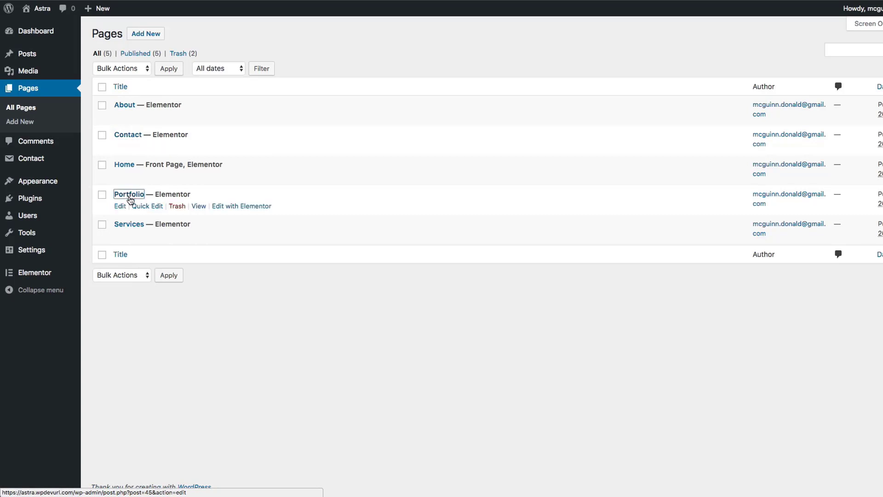
pyautogui.click(128, 224)
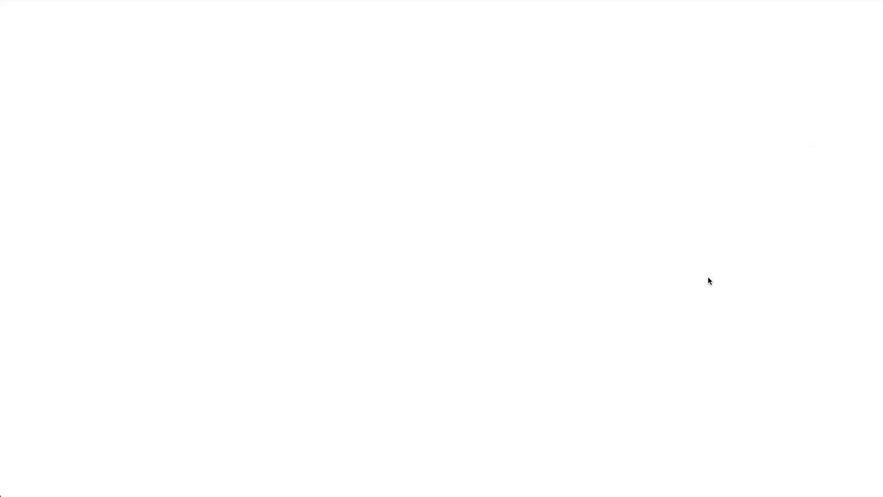
pyautogui.scroll(-5, 712, 280)
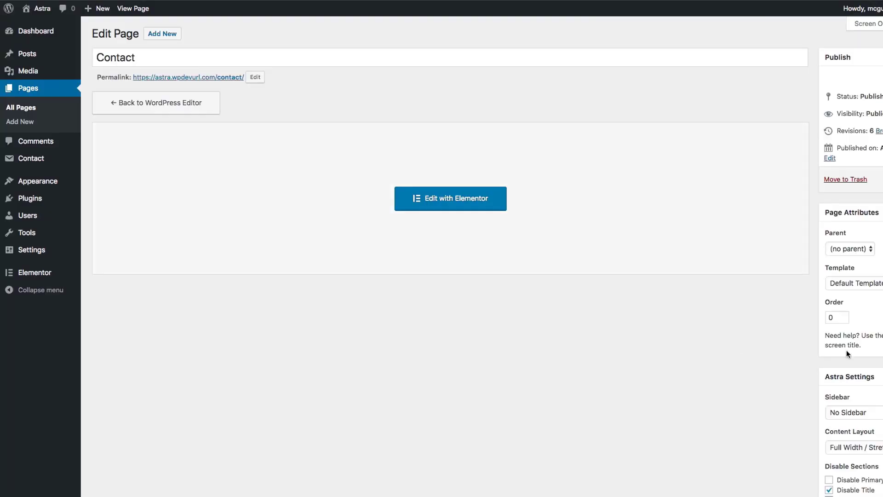
pyautogui.scroll(-5, 830, 349)
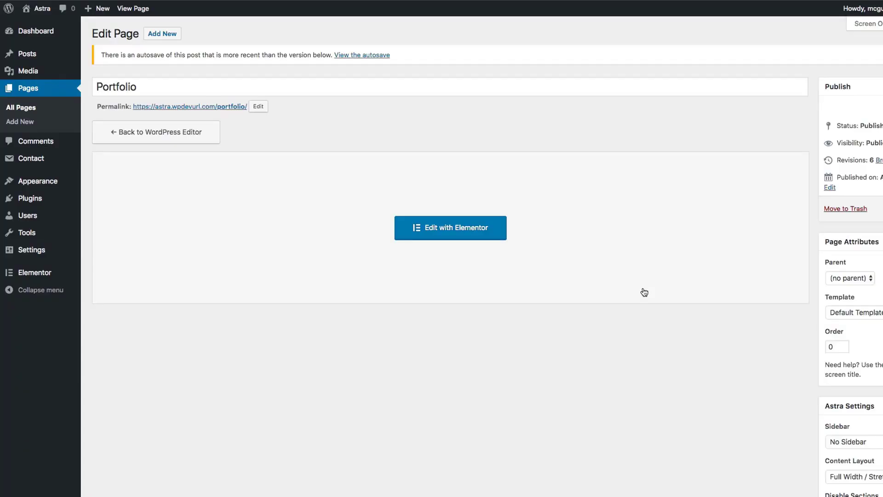
pyautogui.scroll(-1, 773, 308)
pyautogui.scroll(-5, 774, 309)
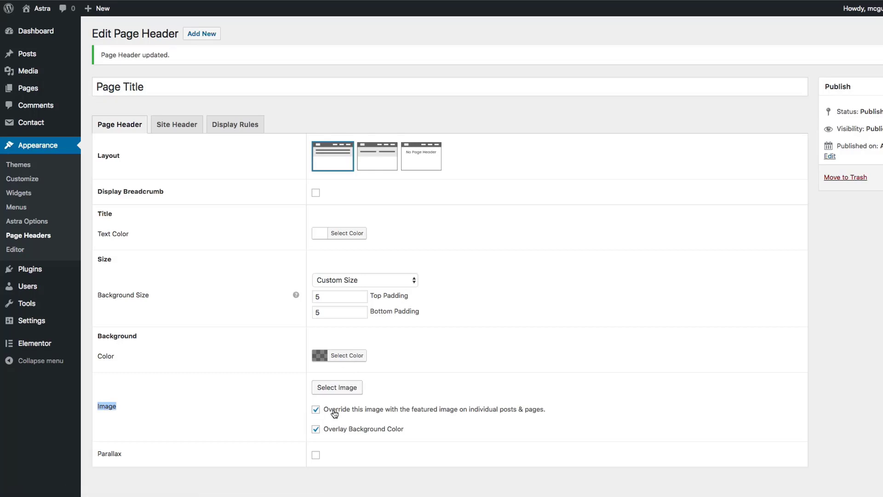
pyautogui.moveTo(334, 413); pyautogui.dragTo(420, 413)
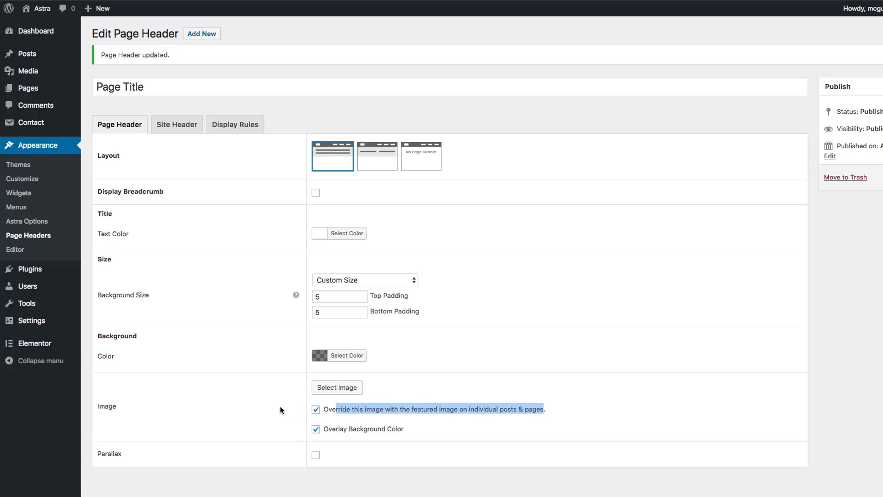
pyautogui.click(265, 406)
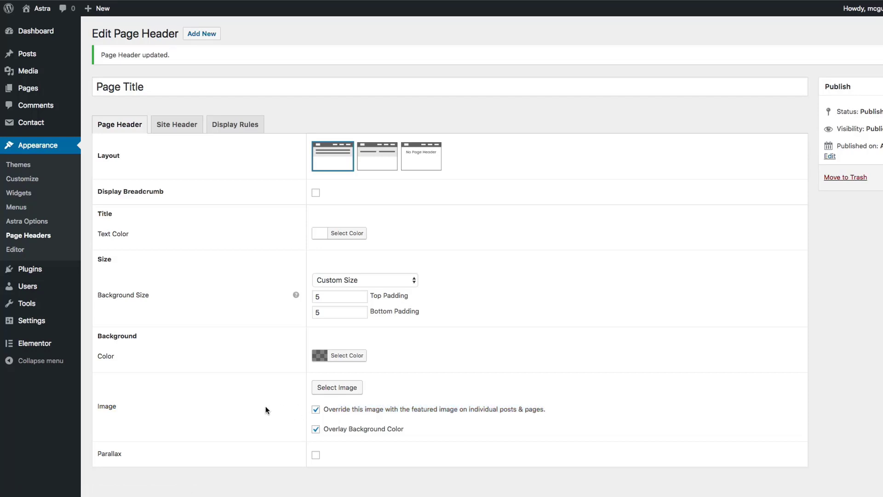
pyautogui.click(346, 358)
pyautogui.click(529, 346)
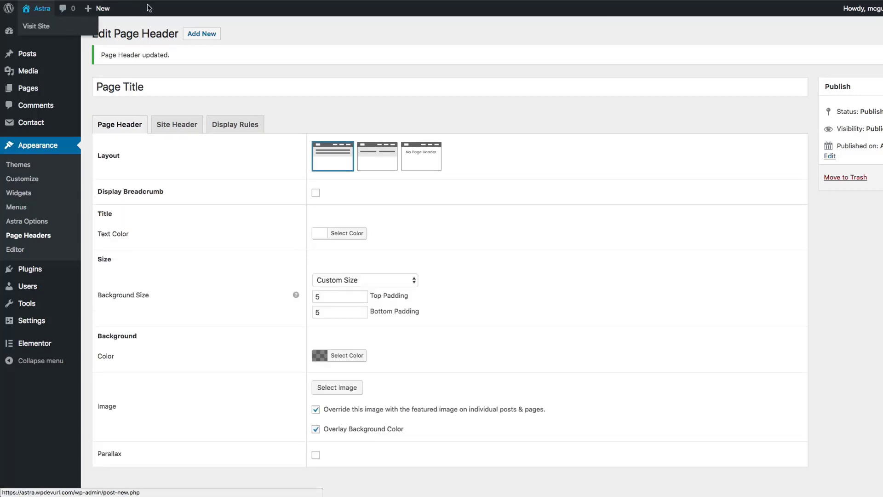
pyautogui.click(43, 10)
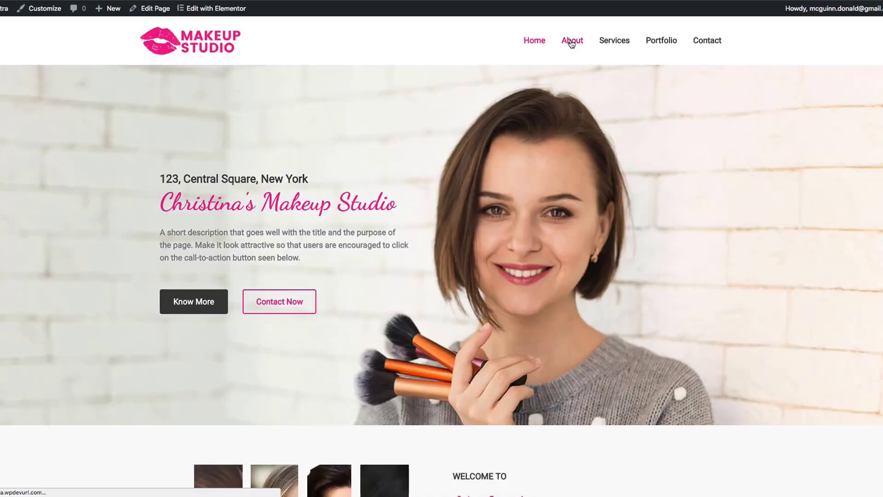
pyautogui.click(572, 42)
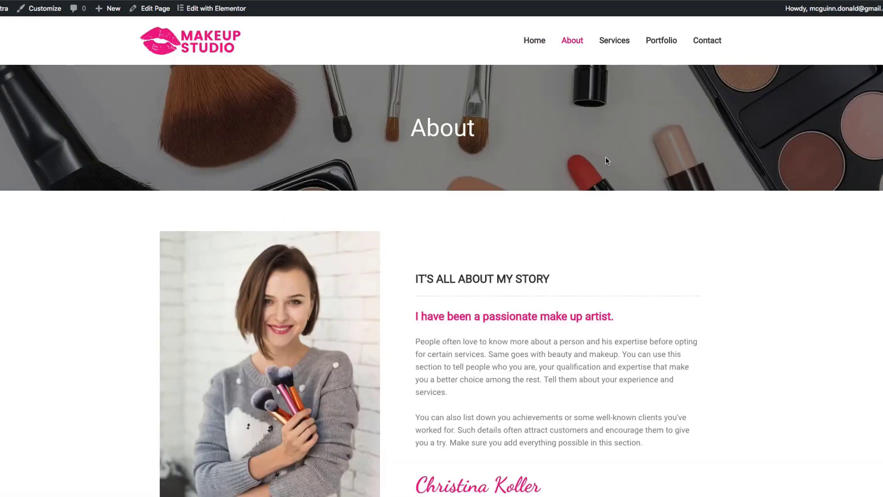
pyautogui.click(664, 41)
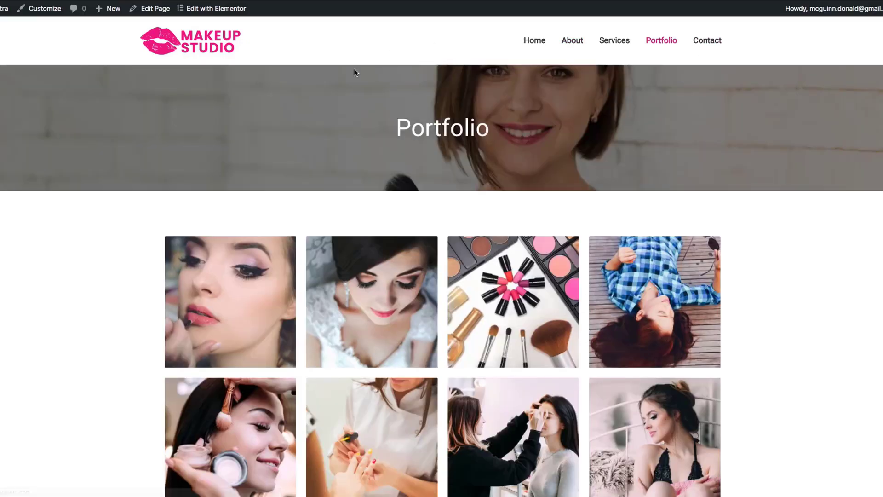
pyautogui.click(713, 40)
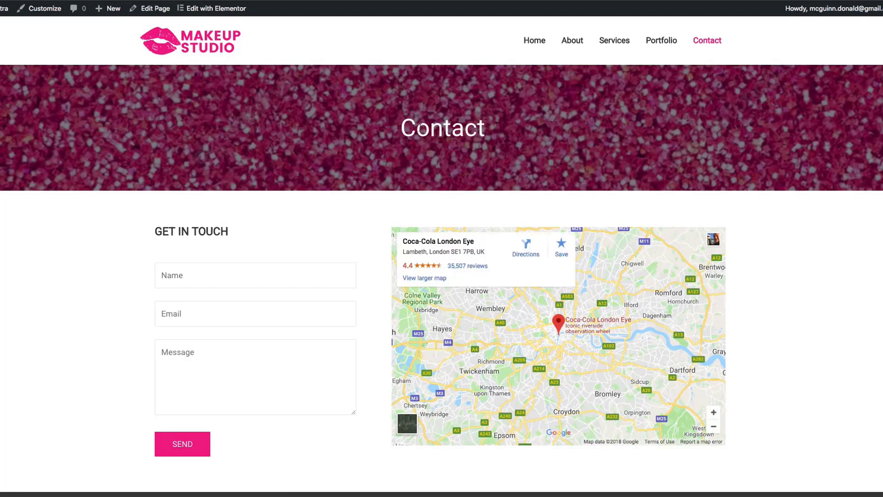
pyautogui.moveTo(420, 128); pyautogui.dragTo(484, 128)
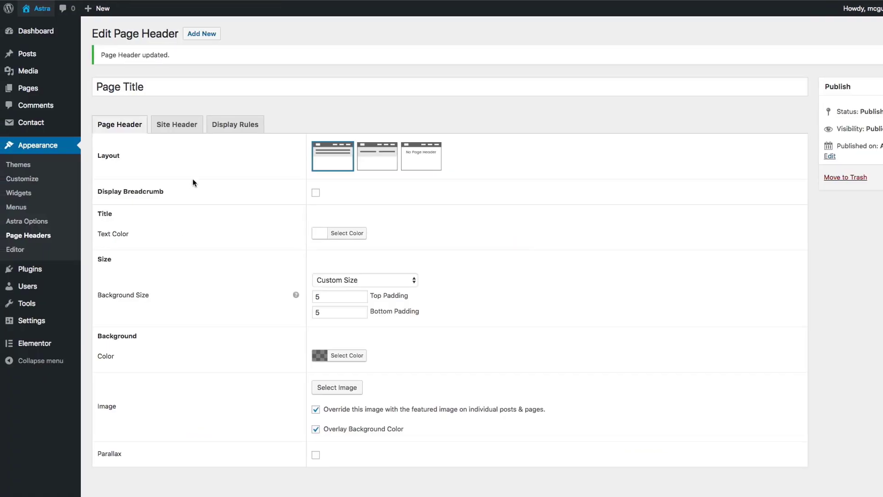
# Step: Enable Display Breadcrumb, then check the trail on About, Portfolio, Contact and Services
pyautogui.click(314, 193)
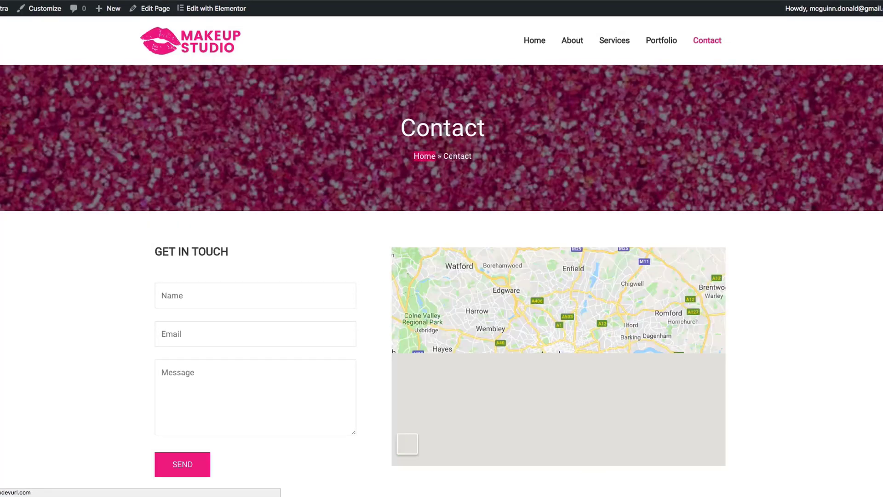
pyautogui.click(571, 41)
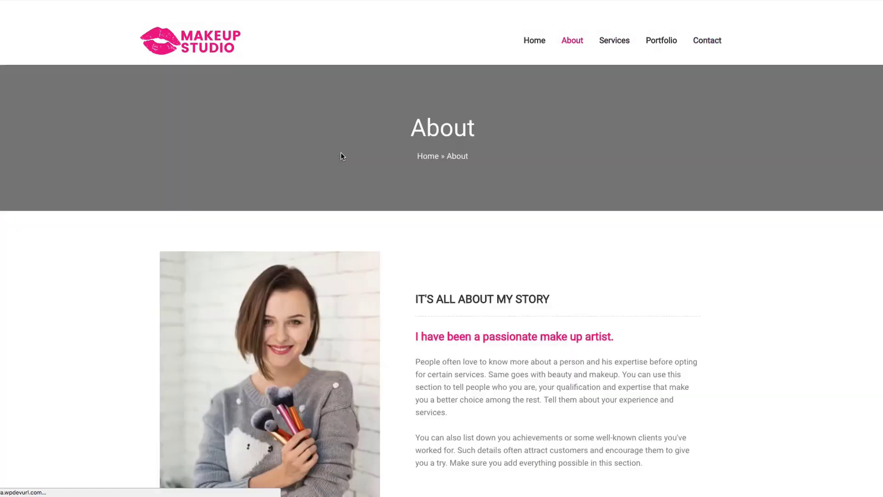
pyautogui.click(661, 40)
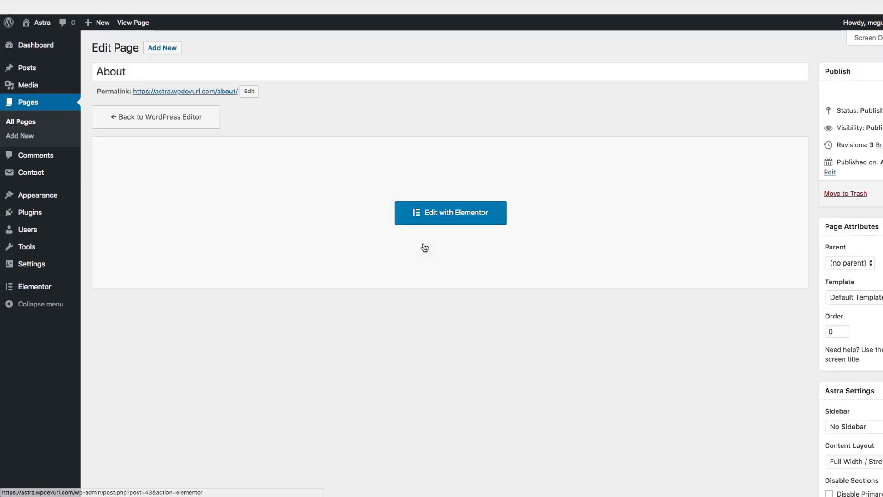
pyautogui.scroll(-5, 425, 248)
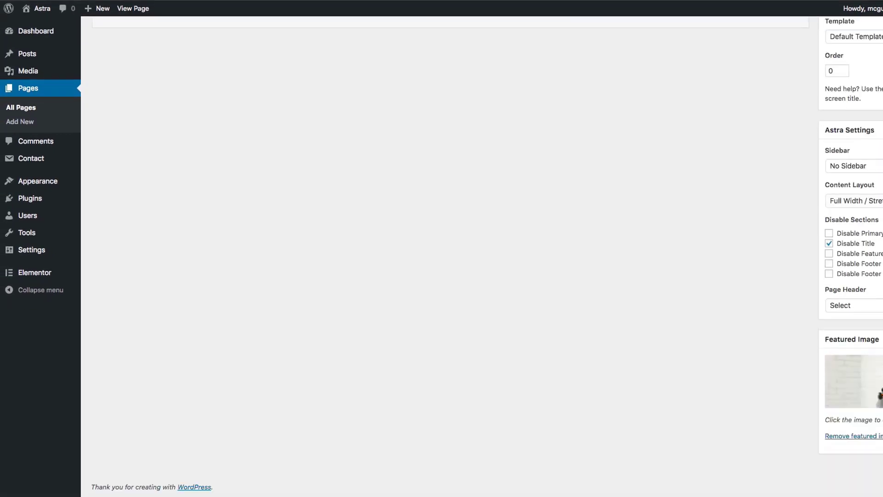
pyautogui.scroll(5, 442, 248)
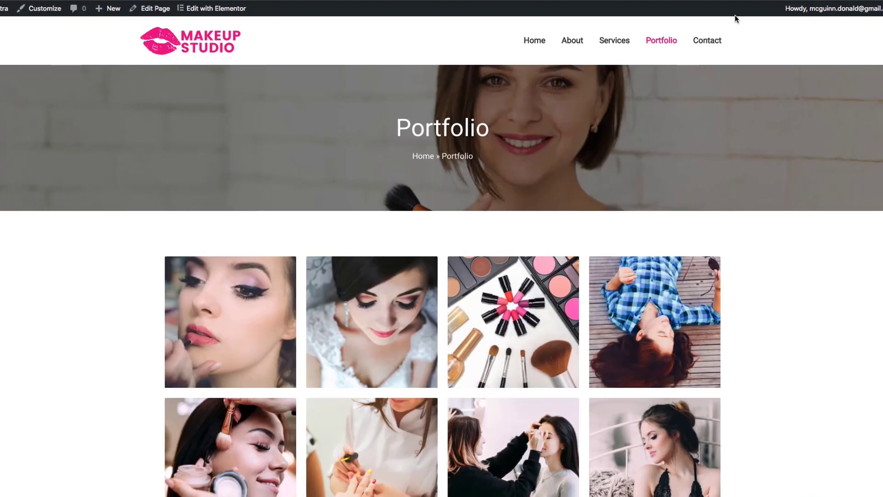
pyautogui.click(708, 40)
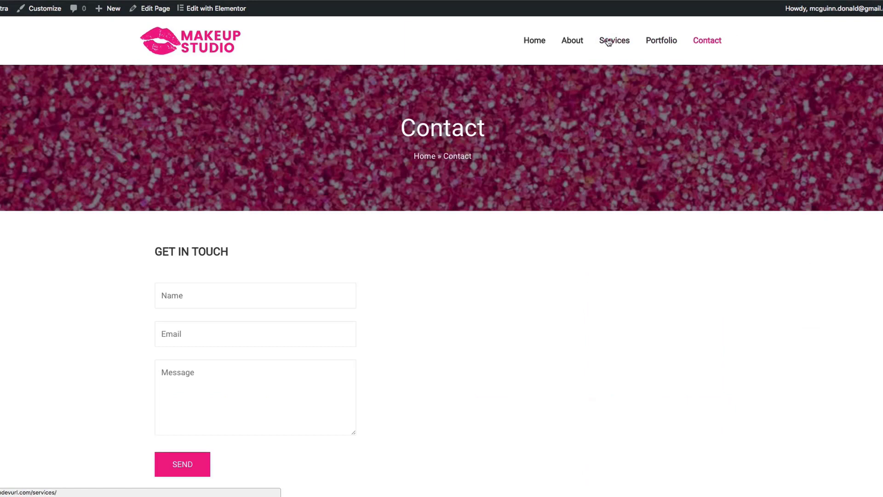
pyautogui.click(609, 41)
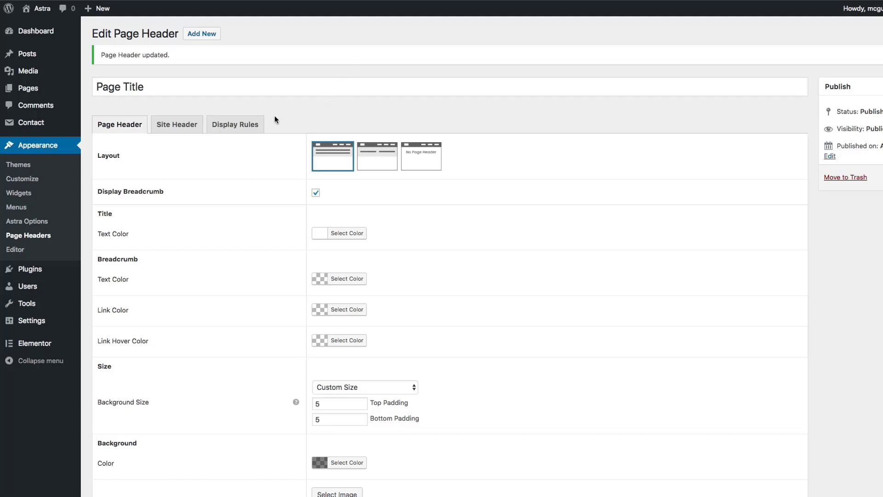
pyautogui.click(235, 123)
pyautogui.click(334, 154)
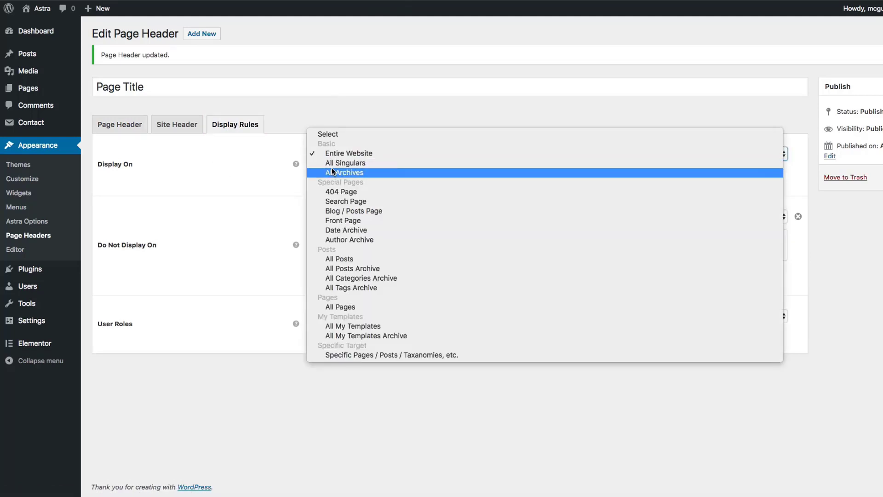
pyautogui.click(206, 164)
pyautogui.click(119, 124)
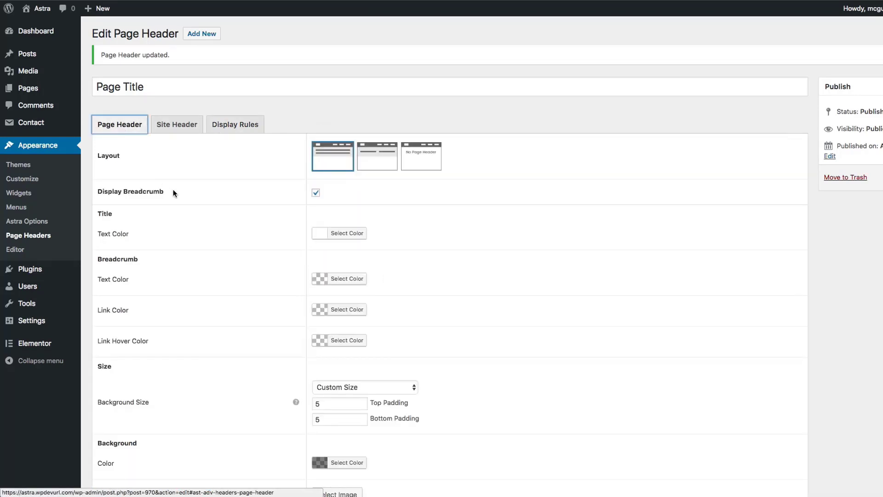